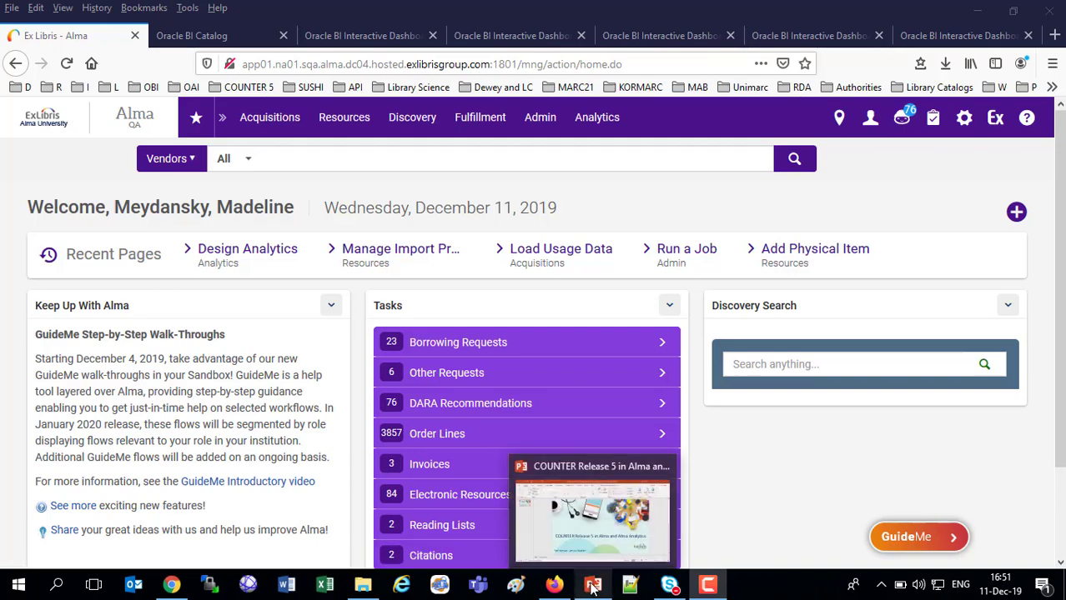
- Bring the 'COUNTER Release 5 in Alma and Alma Analytics' title slide to the front in PowerPoint
{"action": "left_click", "coordinate": [593, 588]}
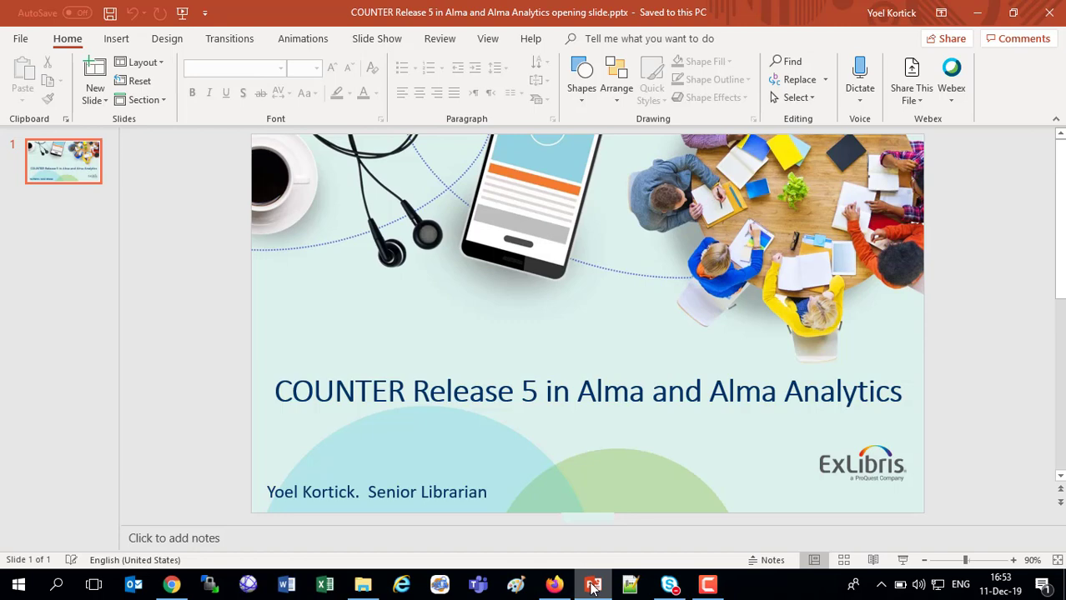
- Switch back to the Alma home page in Firefox, glancing at the Help menu without choosing anything
{"action": "left_click", "coordinate": [554, 584]}
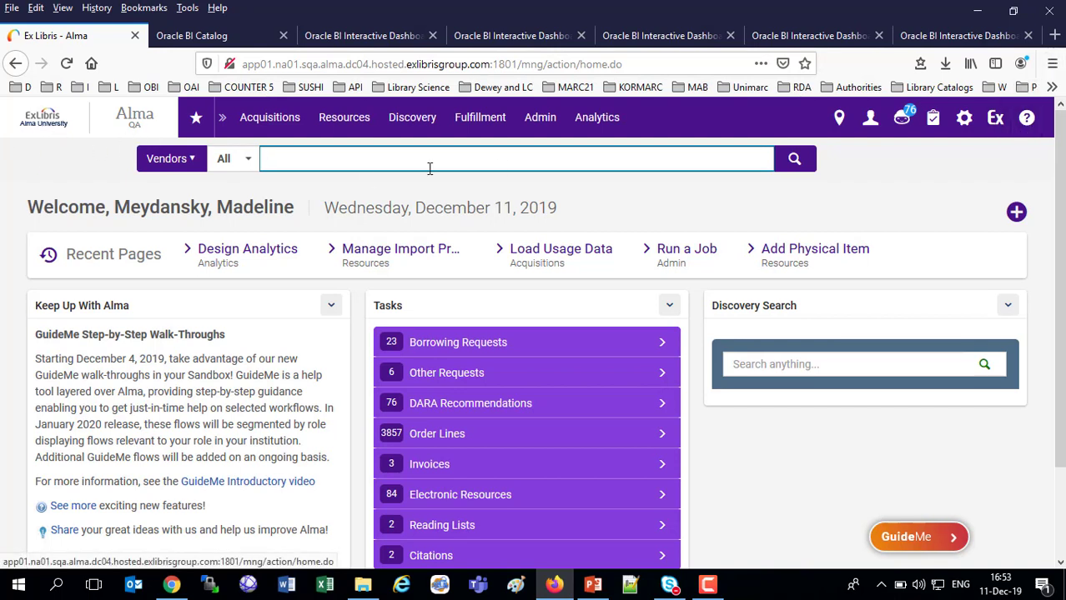
{"action": "left_click", "coordinate": [1026, 122]}
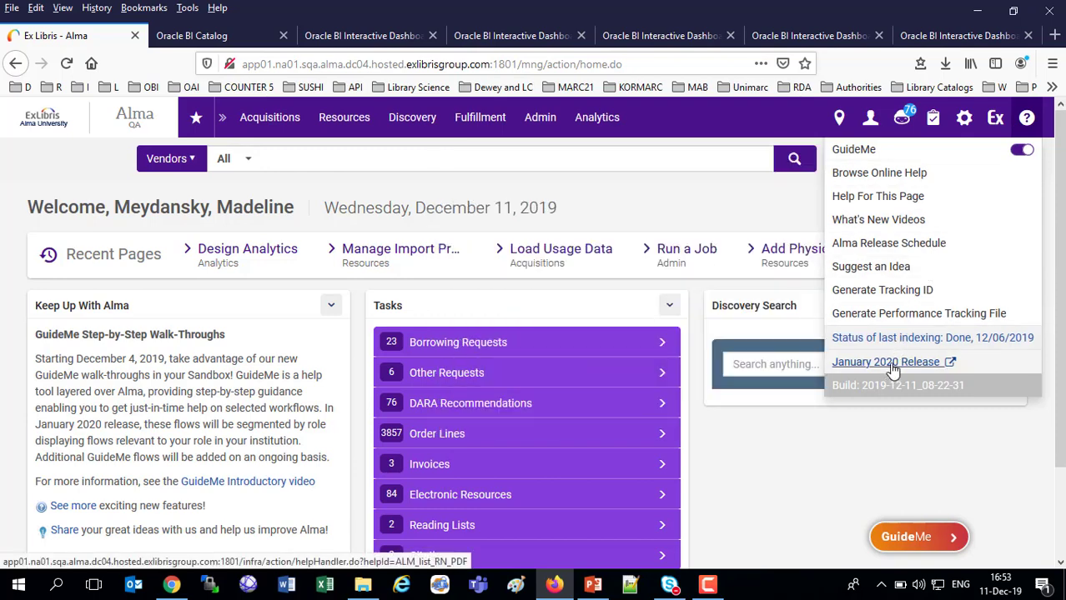
{"action": "left_click", "coordinate": [882, 459]}
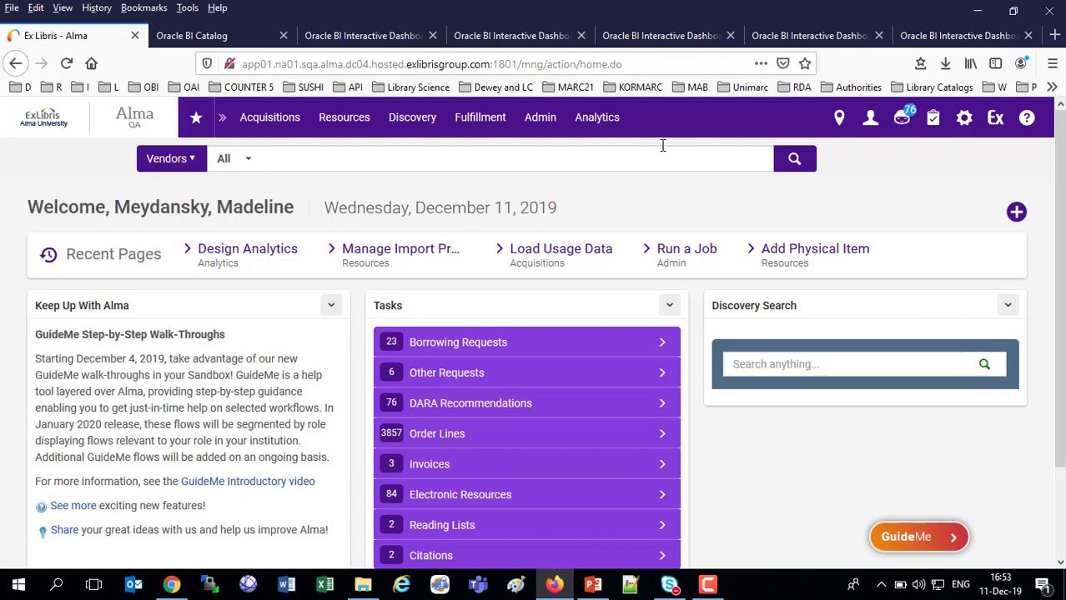
- In a new tab, open the COUNTER Code of Practice Release 5 page from the COUNTER 5 bookmarks
{"action": "left_click", "coordinate": [1055, 36]}
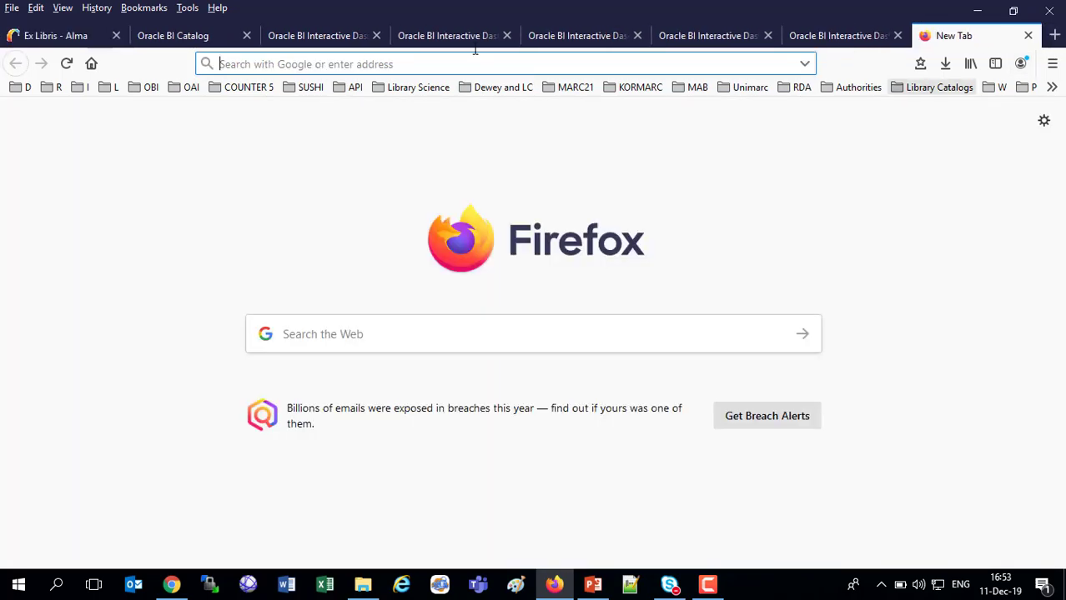
{"action": "left_click", "coordinate": [241, 91]}
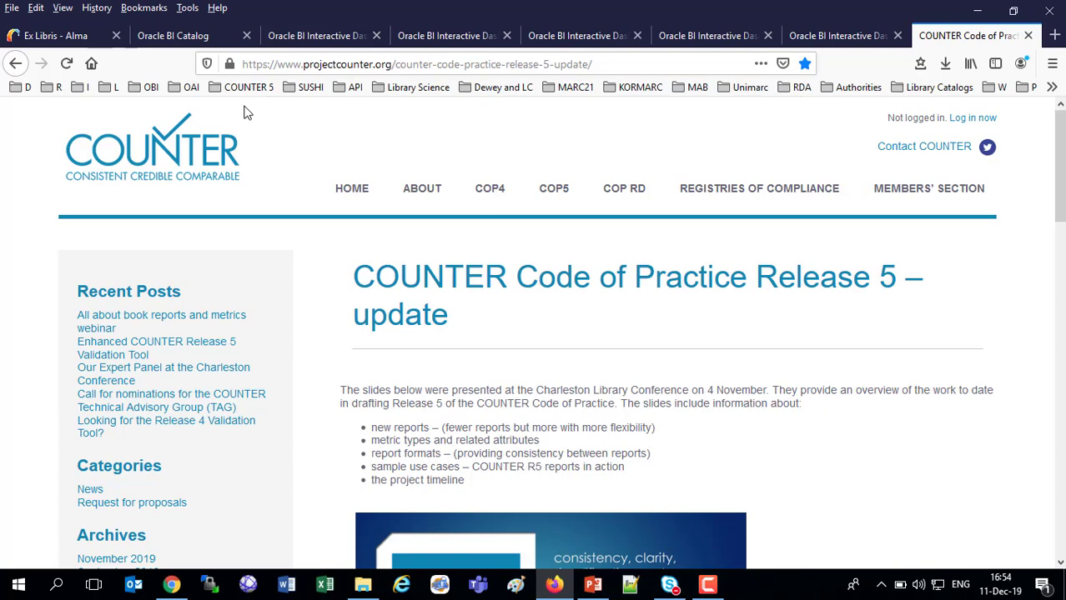
{"action": "left_click", "coordinate": [244, 87]}
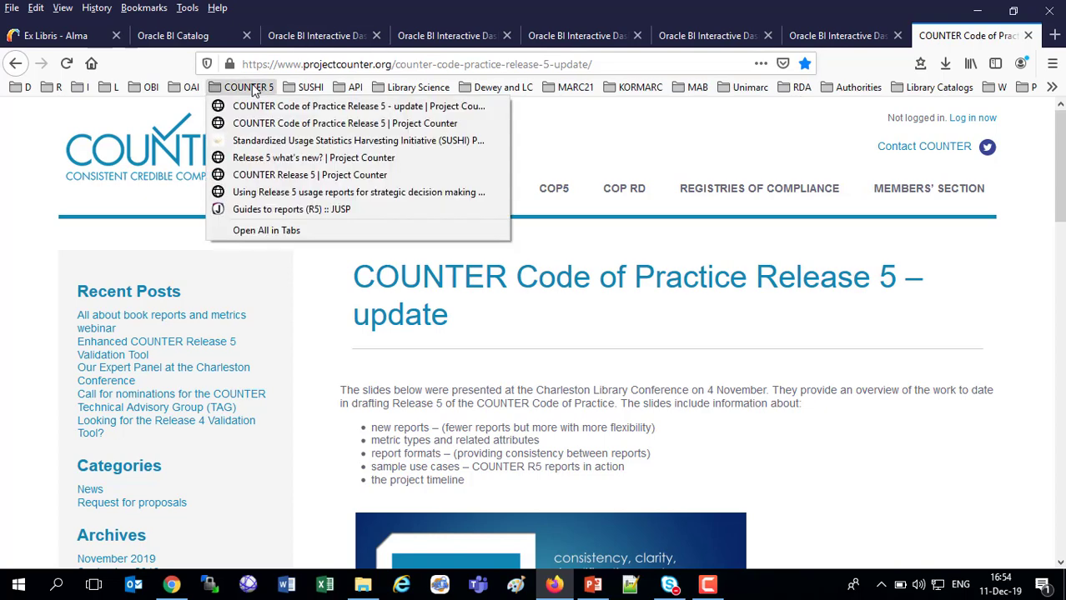
- View NISO's SUSHI Protocol (ANSI/NISO Z39.93-2014) page, then return to the Ex Libris - Alma tab
{"action": "left_click", "coordinate": [282, 141]}
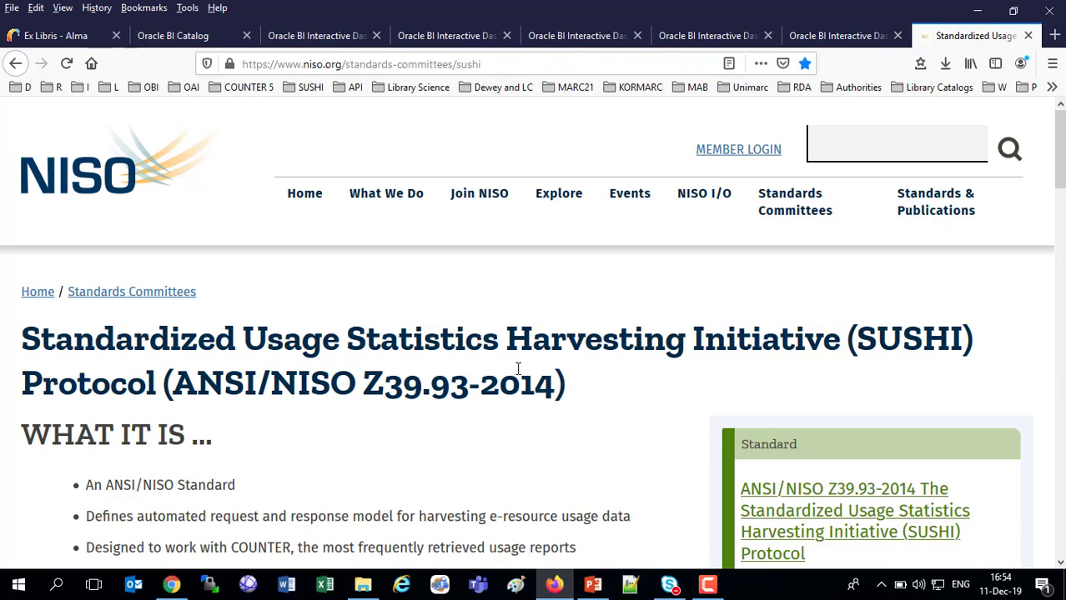
{"action": "left_click", "coordinate": [75, 36]}
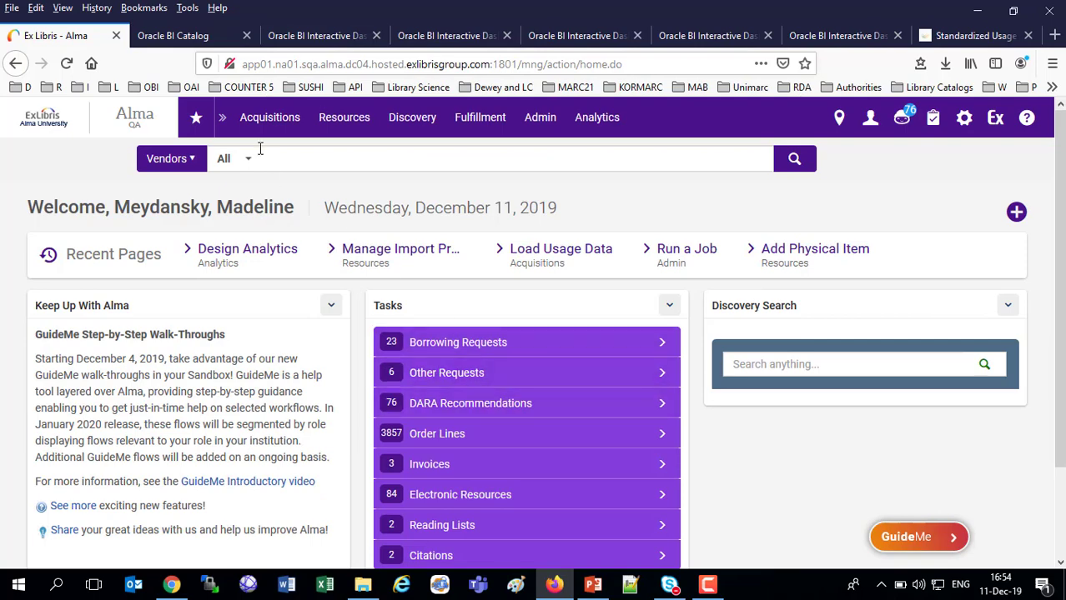
- Open Acquisitions > Load Usage Data and browse the 5,032 uploaded files, including SUSHI tr_j1:R5 and tr_b1:R5 reports
{"action": "mouse_move", "coordinate": [269, 123]}
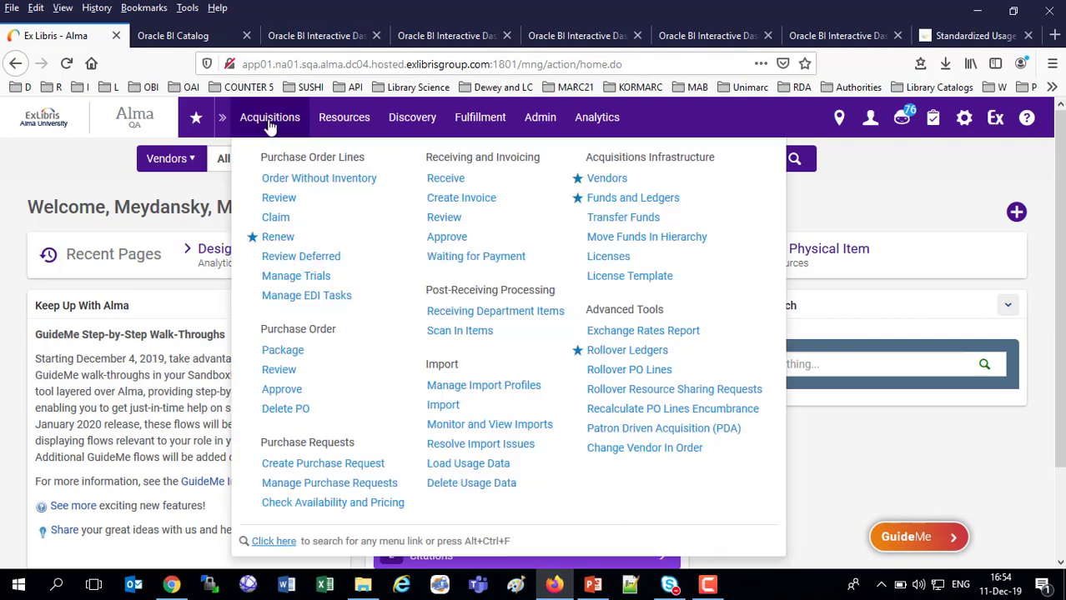
{"action": "left_click", "coordinate": [495, 468]}
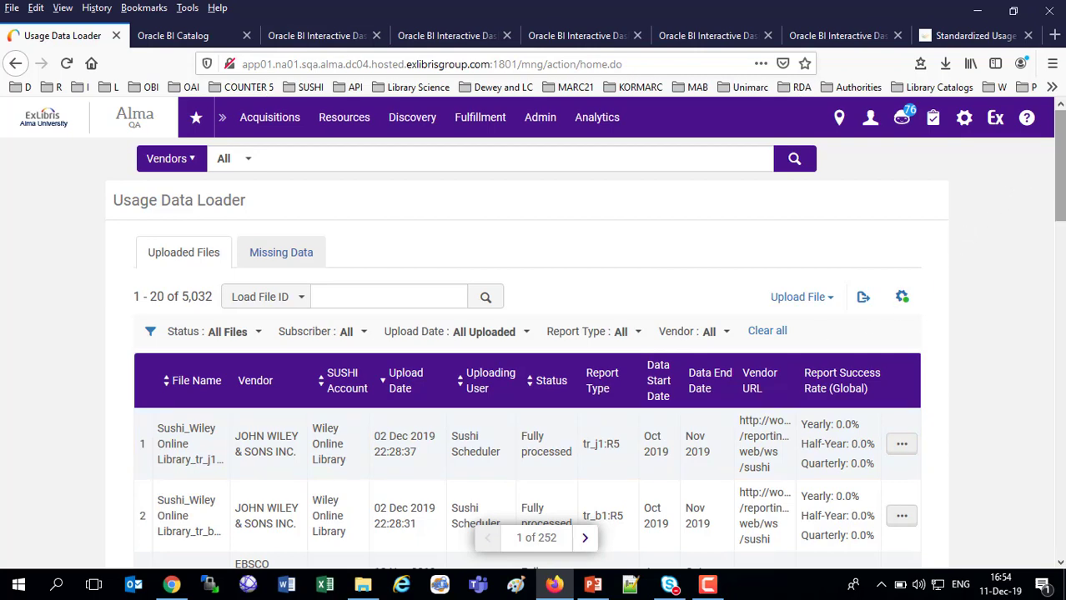
{"action": "left_click_drag", "start_coordinate": [1060, 174], "coordinate": [1061, 193]}
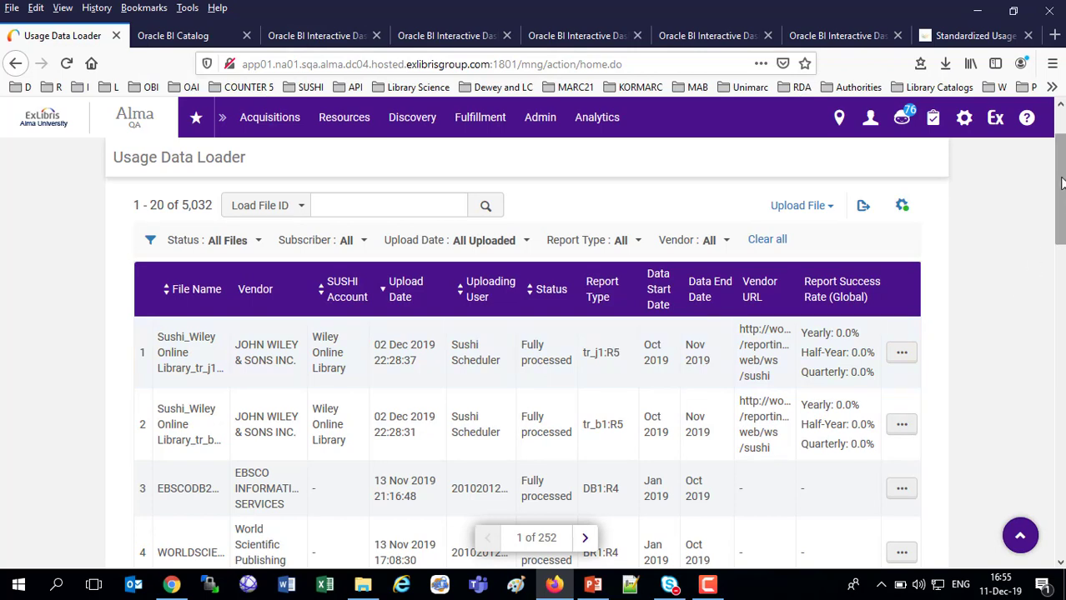
{"action": "scroll", "coordinate": [1060, 188], "scroll_direction": "down", "scroll_amount": 2}
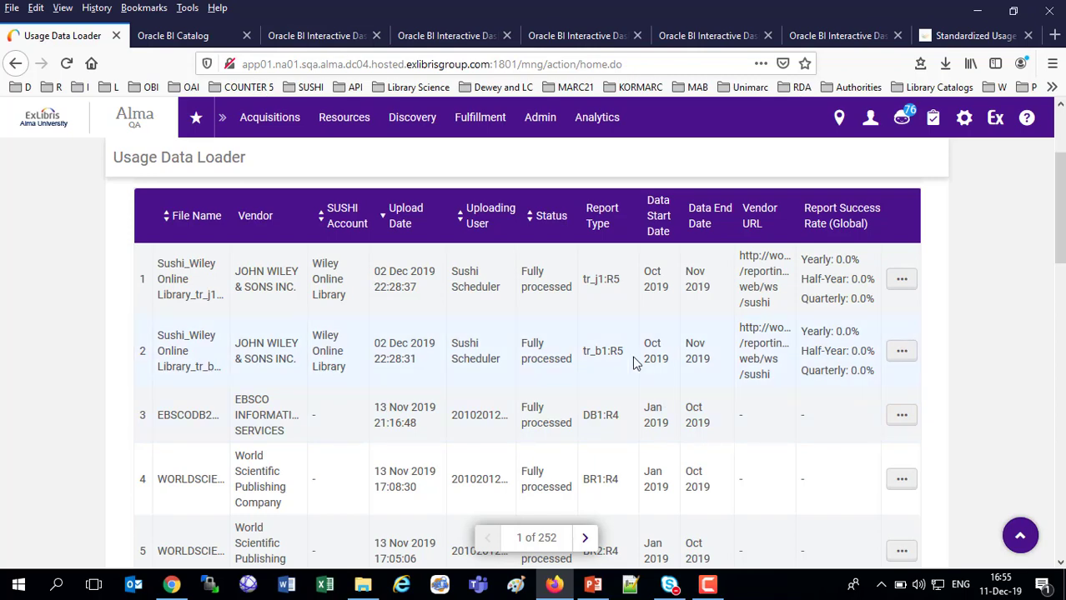
{"action": "scroll", "coordinate": [634, 363], "scroll_direction": "up", "scroll_amount": 1}
{"action": "scroll", "coordinate": [632, 359], "scroll_direction": "up", "scroll_amount": 3}
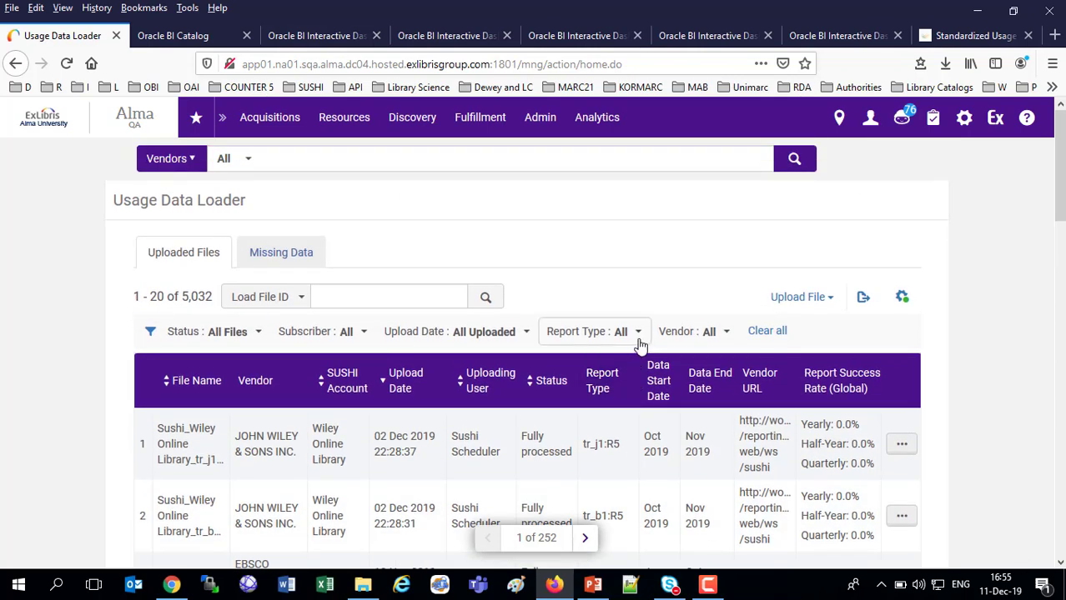
- Look over the Report Type filter choices and close the list without filtering
{"action": "left_click", "coordinate": [635, 333]}
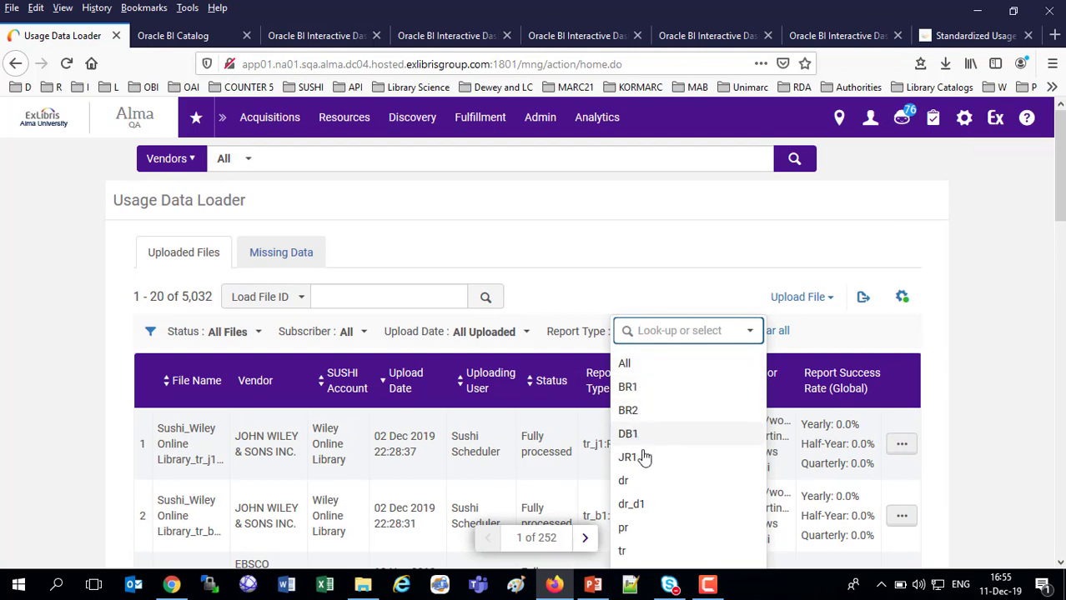
{"action": "scroll", "coordinate": [640, 456], "scroll_direction": "down", "scroll_amount": 3}
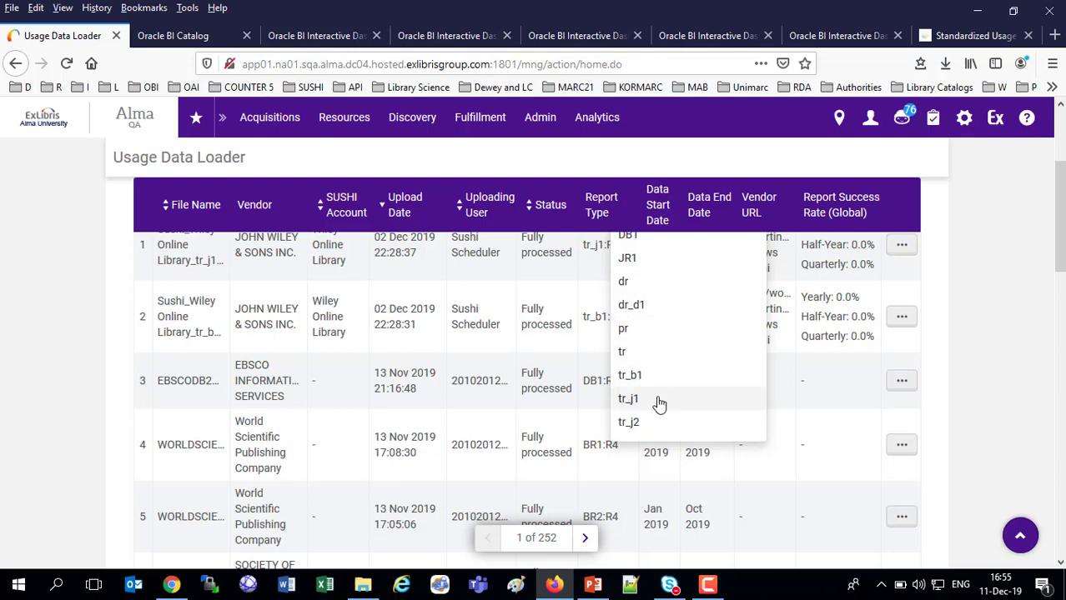
{"action": "scroll", "coordinate": [750, 409], "scroll_direction": "up", "scroll_amount": 3}
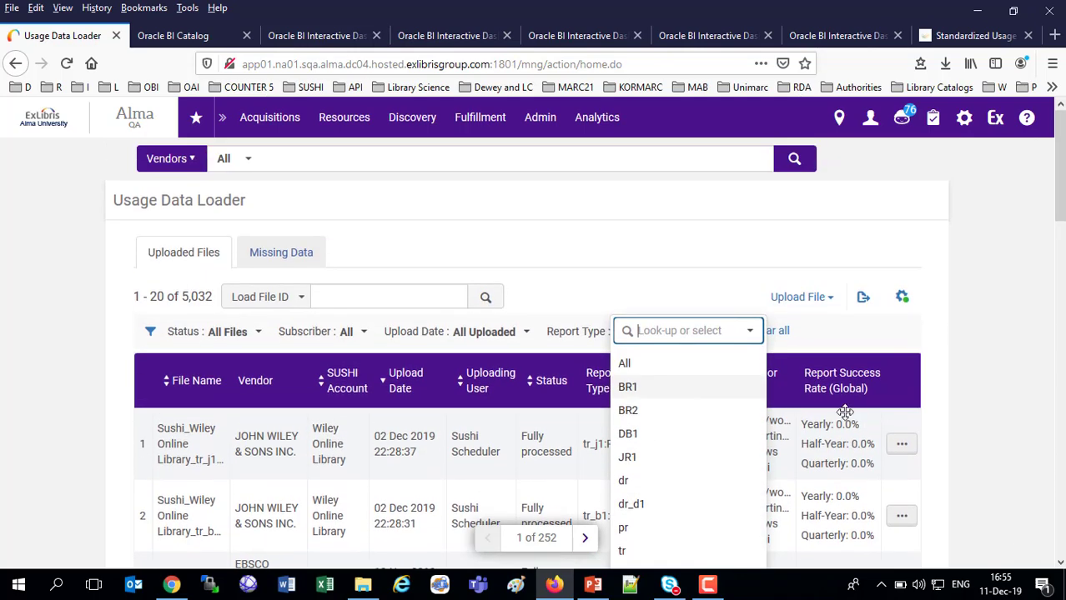
{"action": "left_click", "coordinate": [901, 449]}
- Download the first Wiley tr_j1 usage file and open it as JSON from Firefox's downloads
{"action": "left_click", "coordinate": [901, 448]}
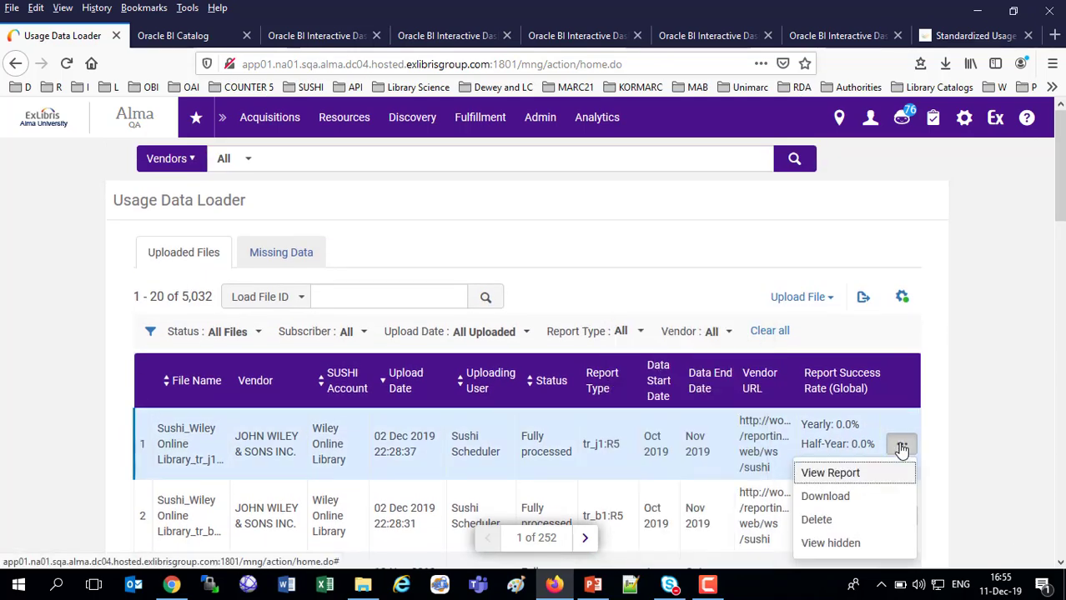
{"action": "left_click", "coordinate": [836, 498]}
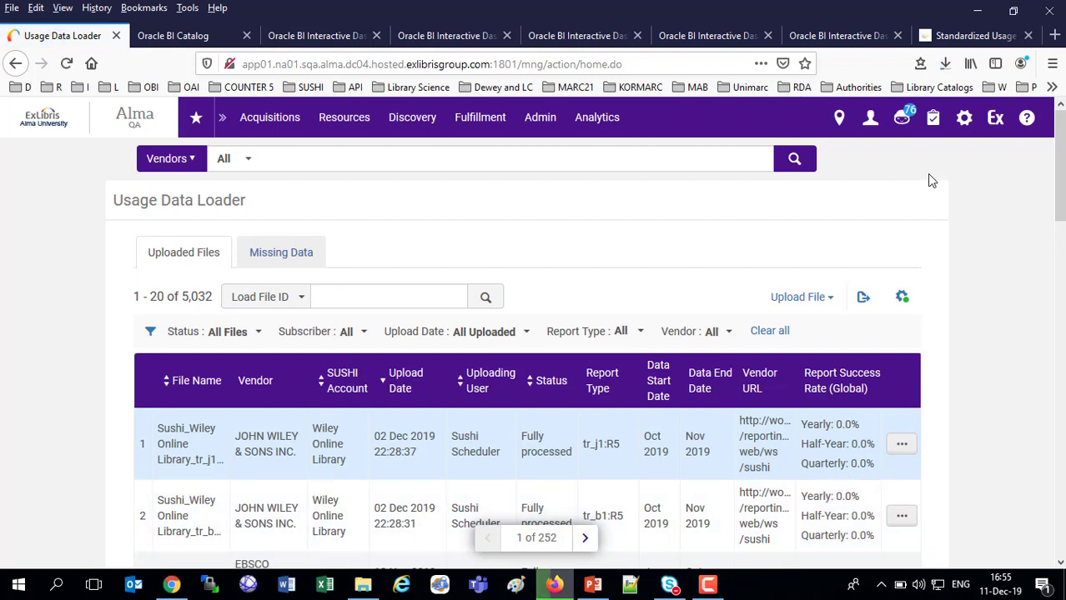
{"action": "left_click", "coordinate": [944, 63]}
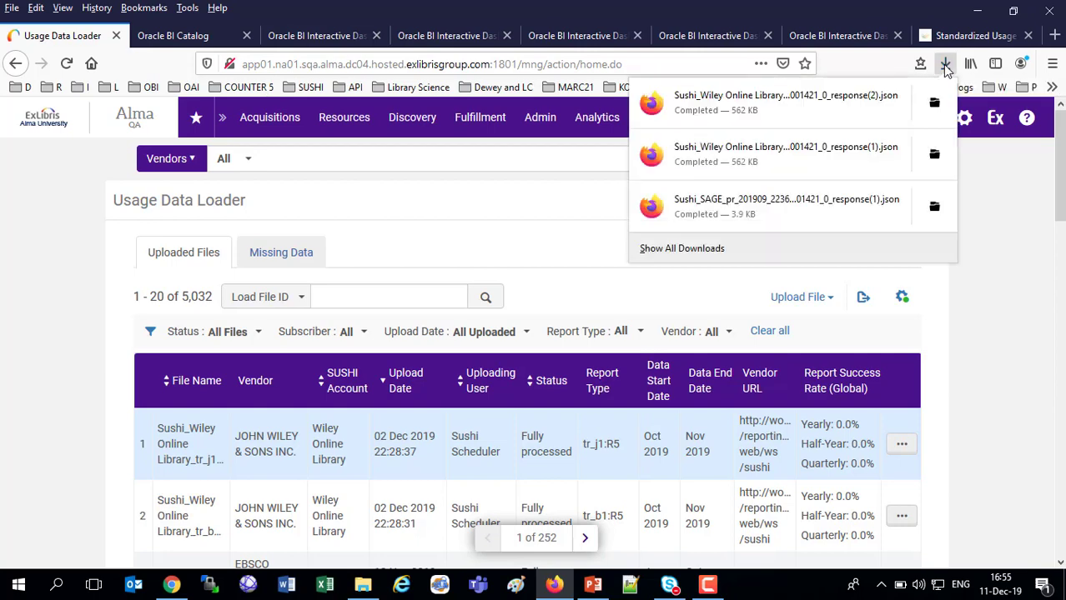
{"action": "left_click", "coordinate": [722, 124]}
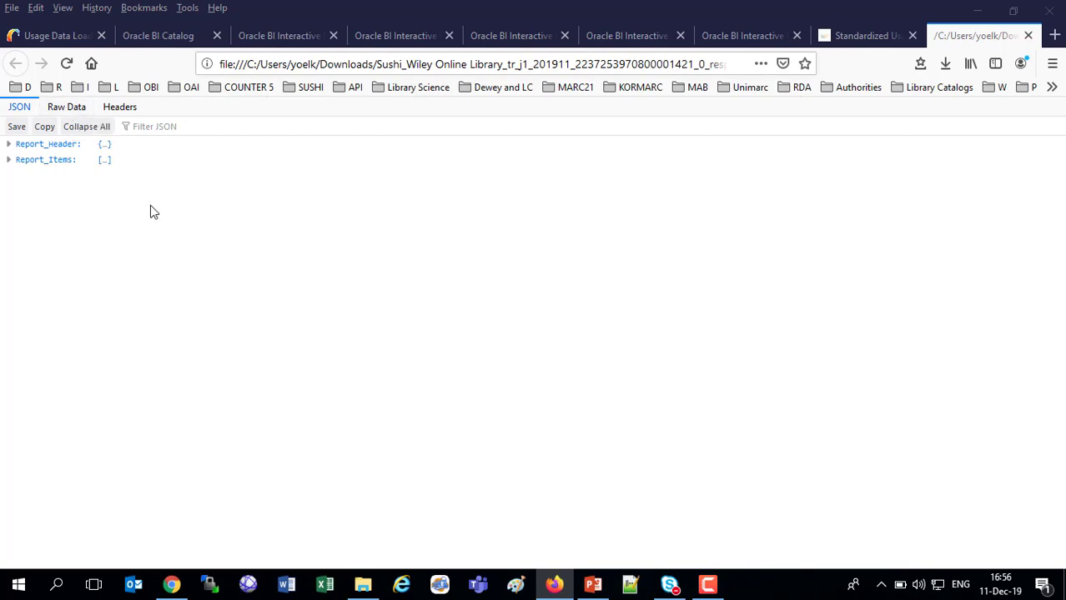
- Show the Wiley JSON as pretty-printed raw data and scroll through the journal records
{"action": "left_click", "coordinate": [67, 109]}
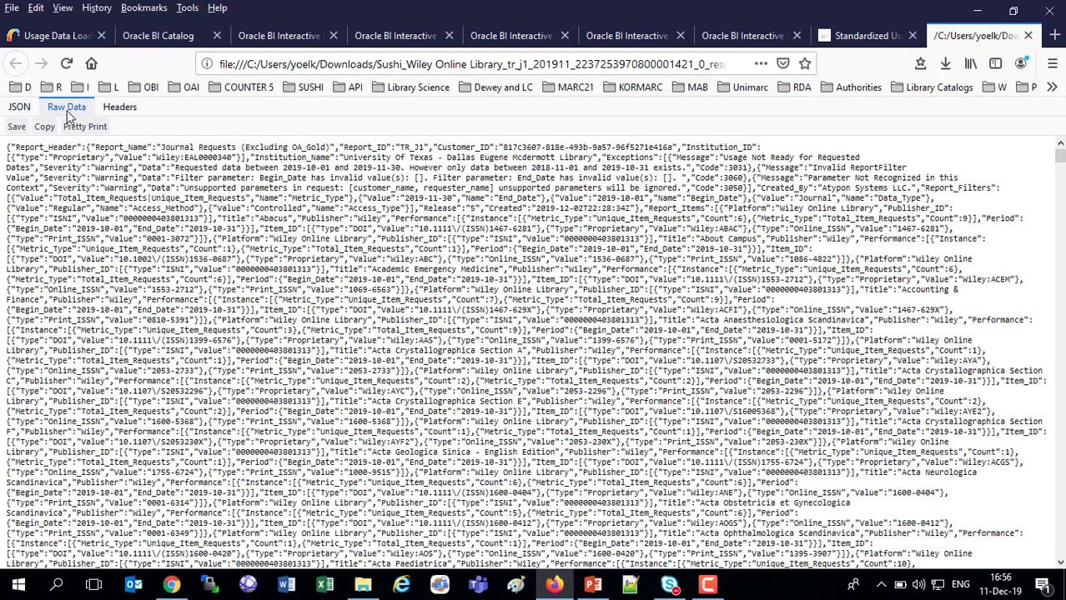
{"action": "left_click", "coordinate": [82, 127]}
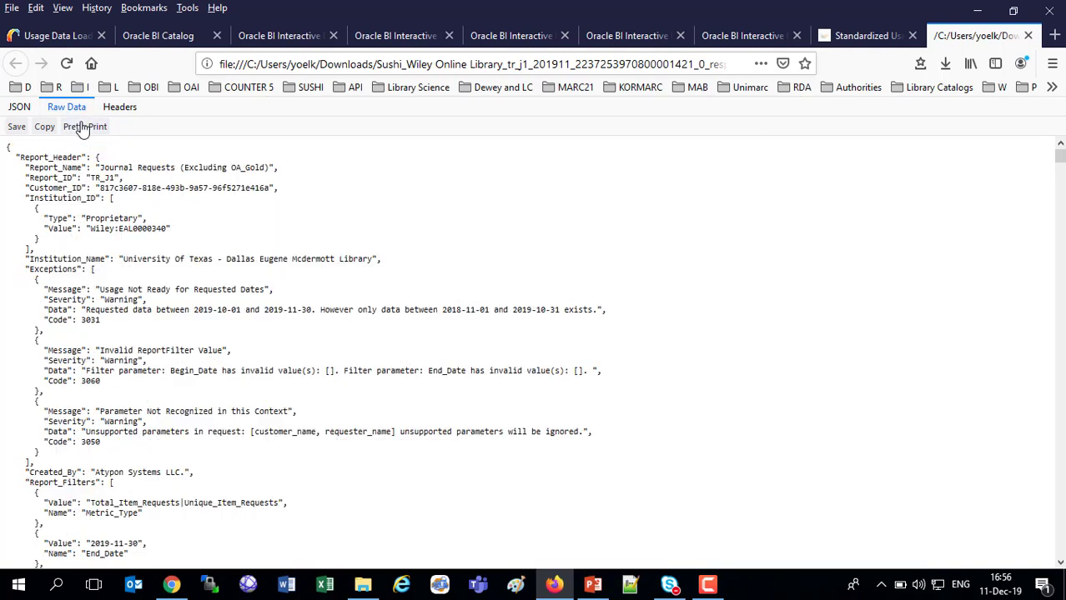
{"action": "scroll", "coordinate": [220, 349], "scroll_direction": "down", "scroll_amount": 3}
{"action": "scroll", "coordinate": [220, 349], "scroll_direction": "down", "scroll_amount": 1}
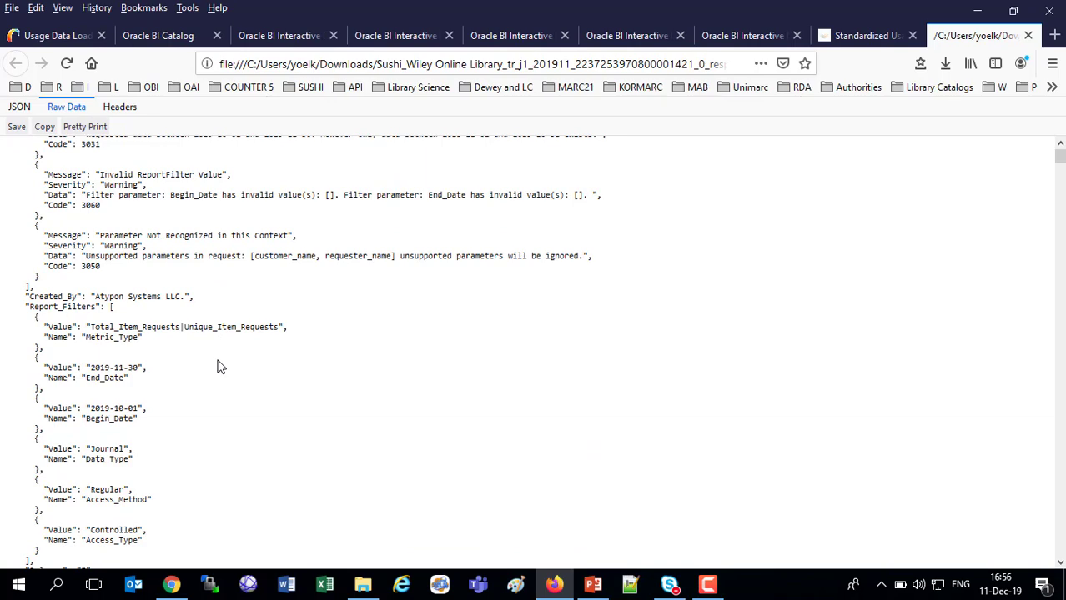
{"action": "scroll", "coordinate": [221, 367], "scroll_direction": "down", "scroll_amount": 4}
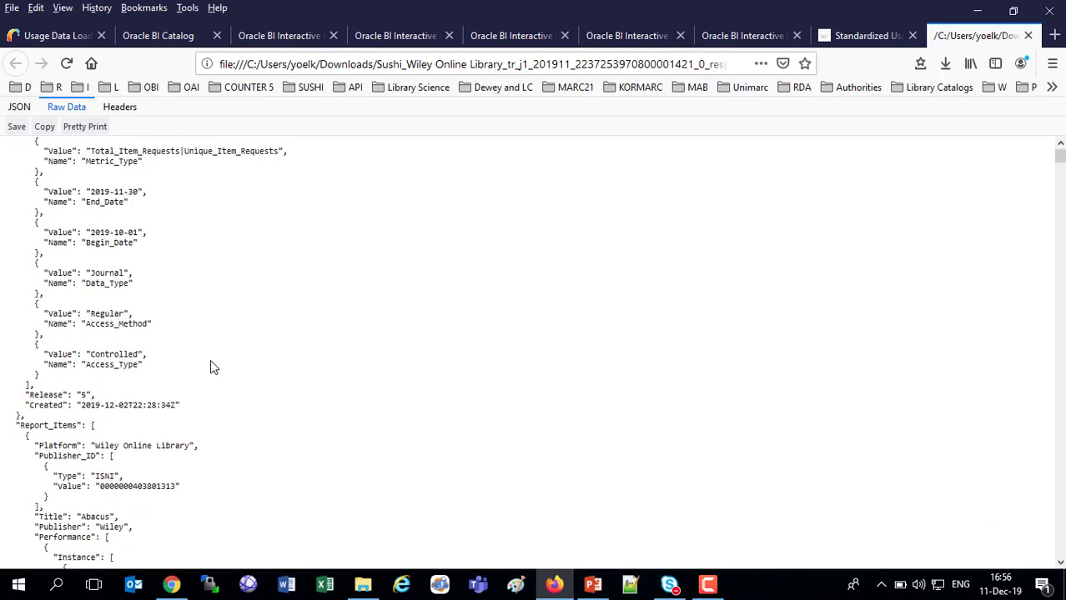
{"action": "scroll", "coordinate": [213, 374], "scroll_direction": "down", "scroll_amount": 4}
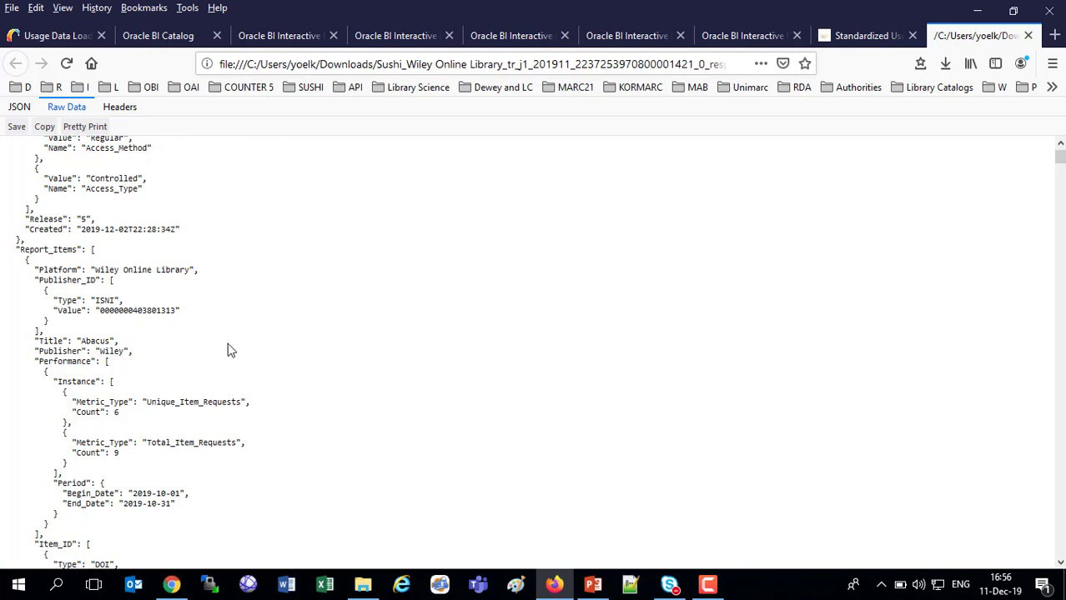
{"action": "scroll", "coordinate": [230, 349], "scroll_direction": "down", "scroll_amount": 4}
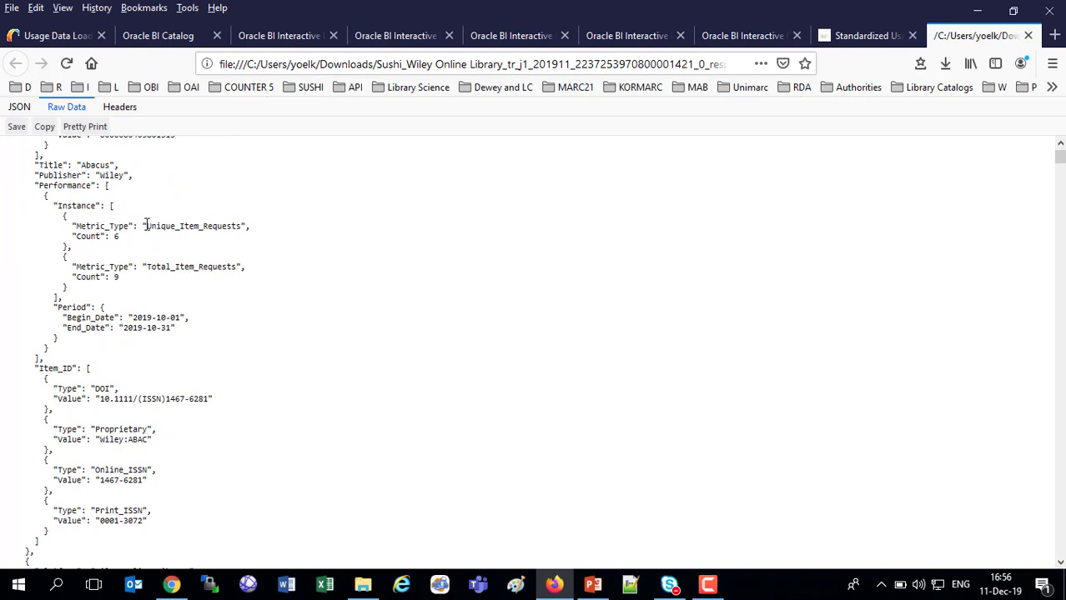
- Highlight the Unique_Item_Requests metric, review further records, then return to the Usage Data Loader tab
{"action": "left_click_drag", "start_coordinate": [156, 230], "coordinate": [243, 225]}
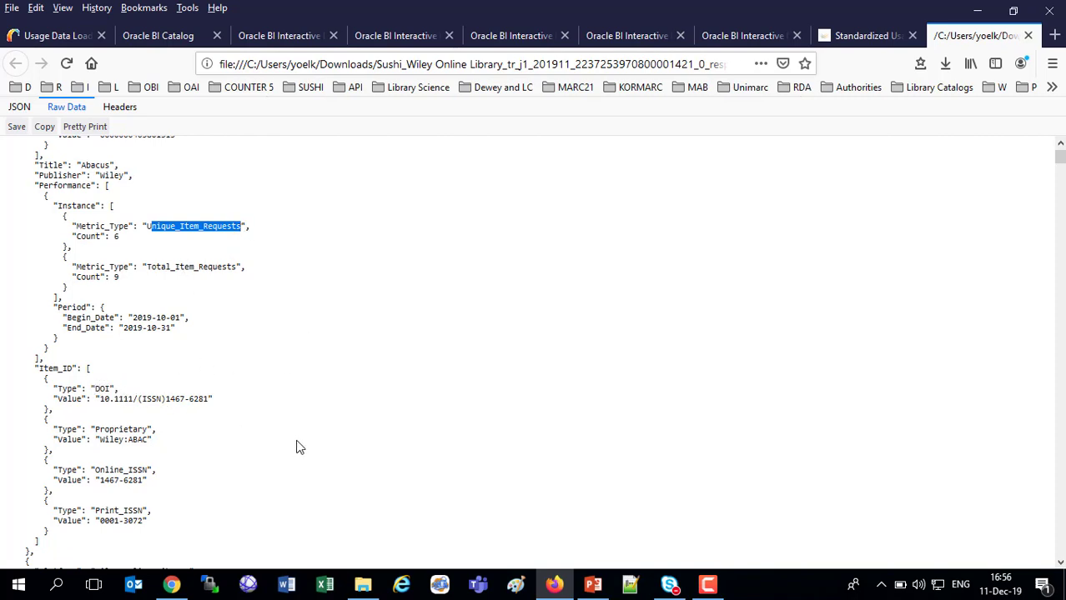
{"action": "scroll", "coordinate": [300, 448], "scroll_direction": "down", "scroll_amount": 4}
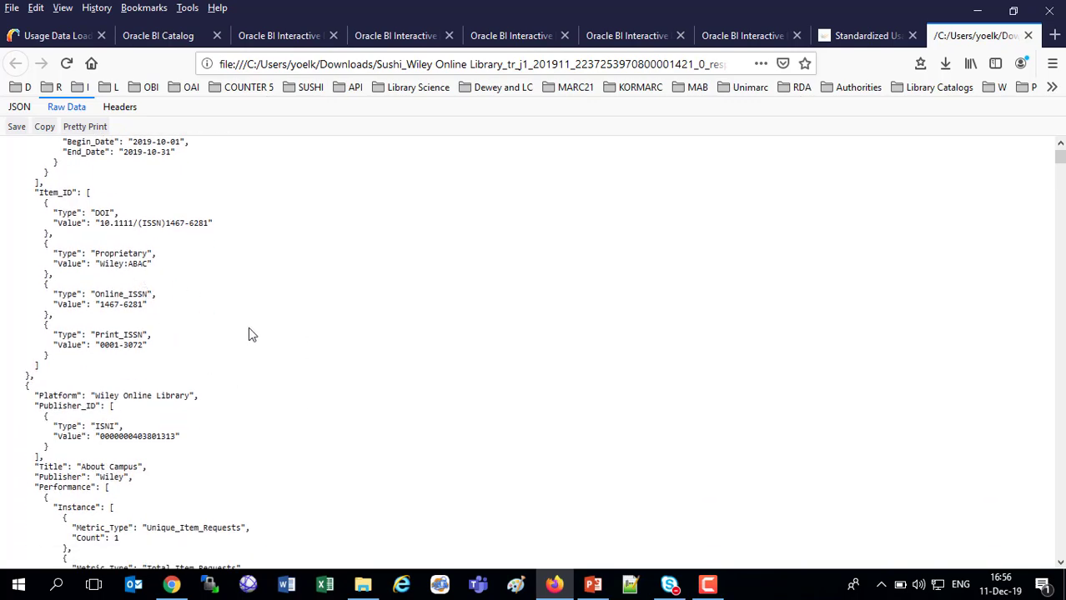
{"action": "scroll", "coordinate": [326, 405], "scroll_direction": "down", "scroll_amount": 20}
{"action": "scroll", "coordinate": [340, 409], "scroll_direction": "down", "scroll_amount": 12}
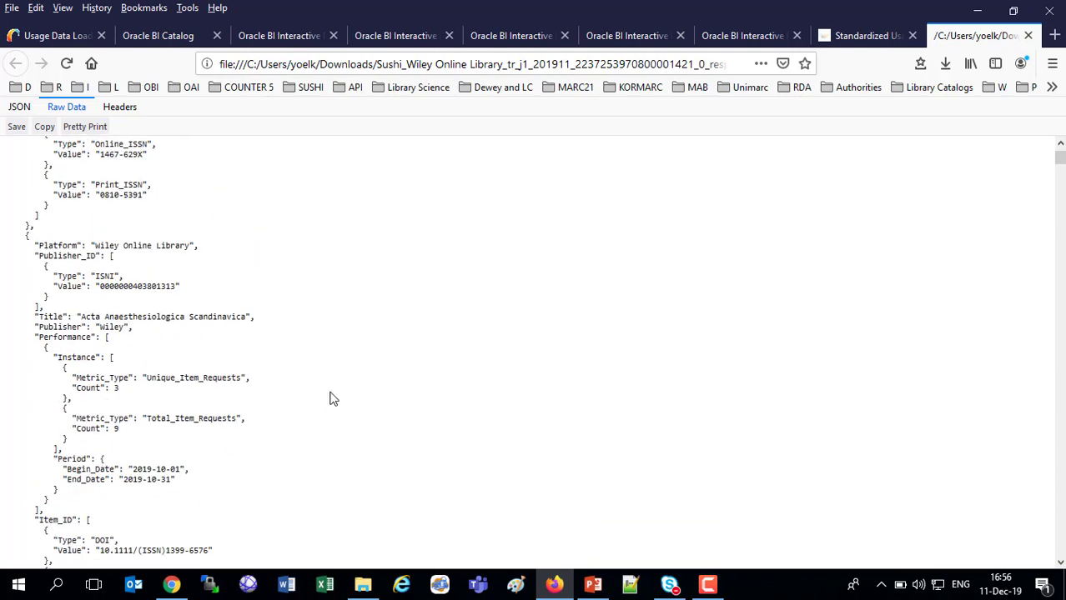
{"action": "scroll", "coordinate": [333, 400], "scroll_direction": "down", "scroll_amount": 10}
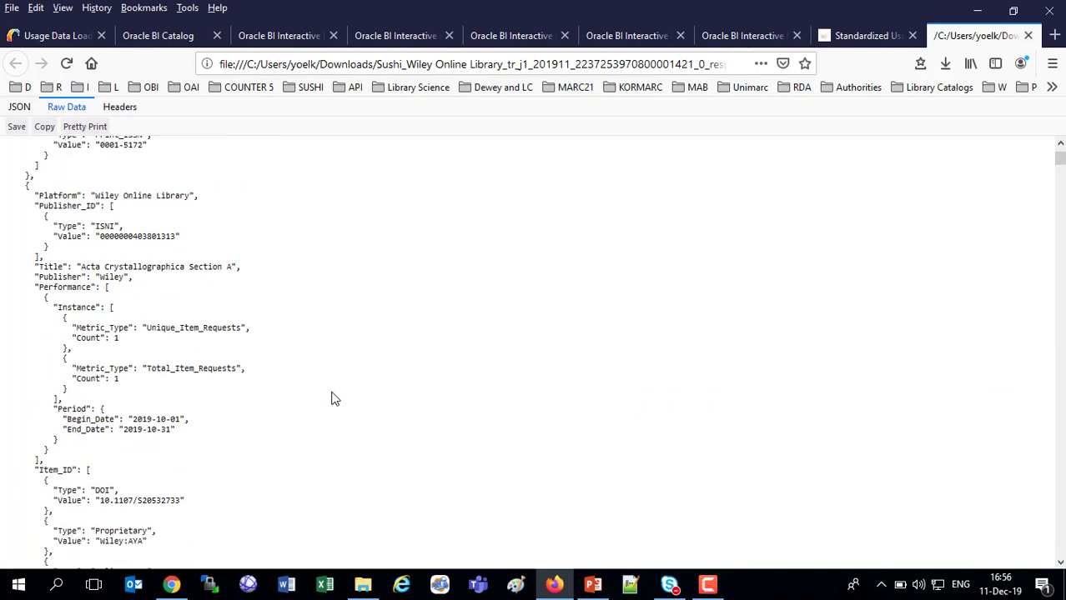
{"action": "left_click", "coordinate": [77, 38]}
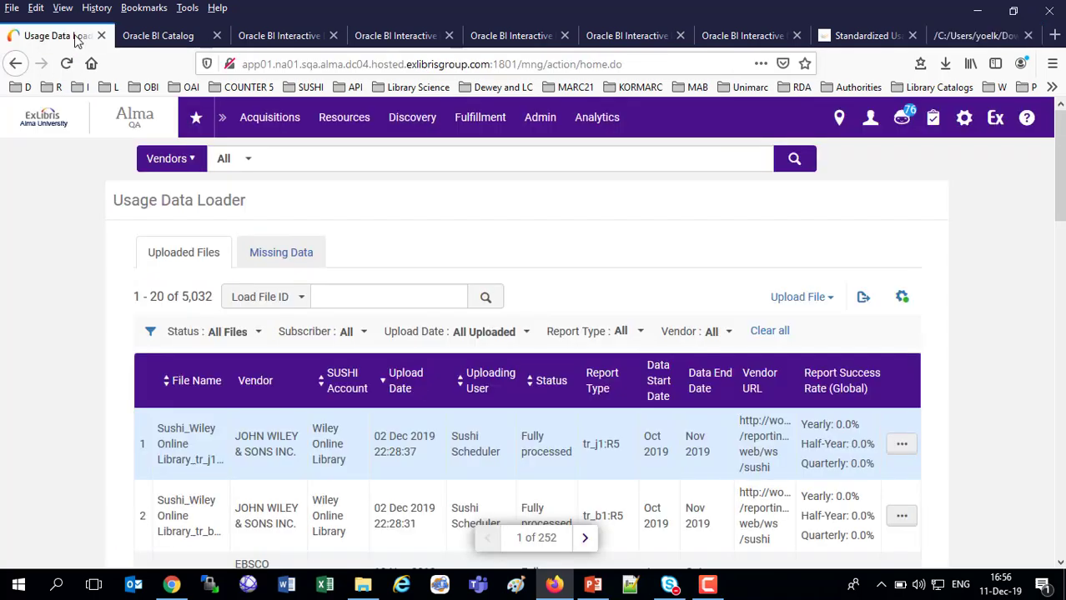
- Close the leftover tabs and search uploaded files by File Name for 'proquest'
{"action": "left_click", "coordinate": [1028, 36]}
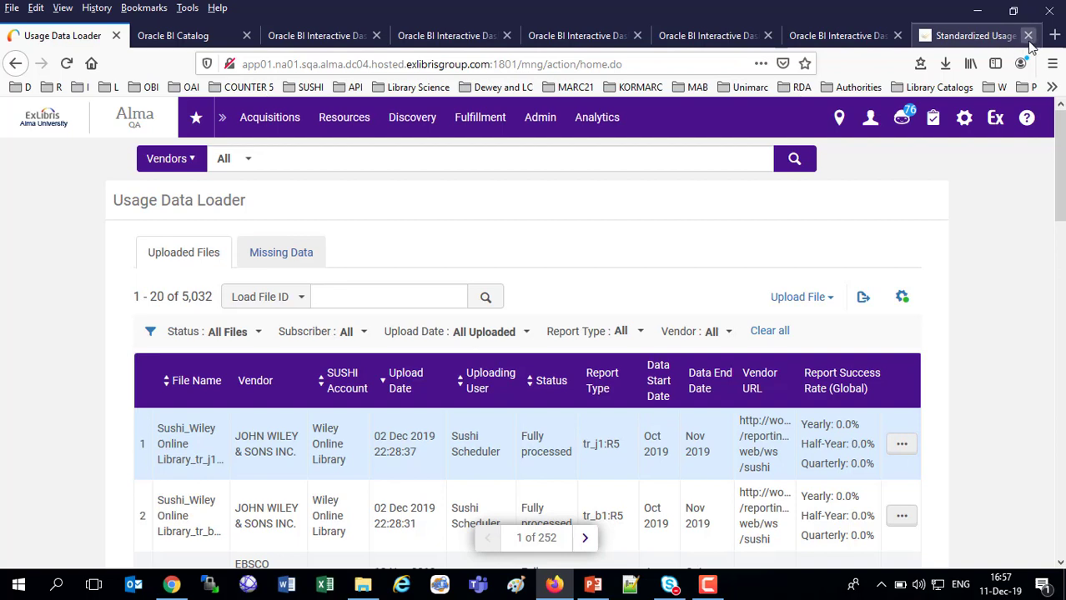
{"action": "left_click", "coordinate": [1028, 36]}
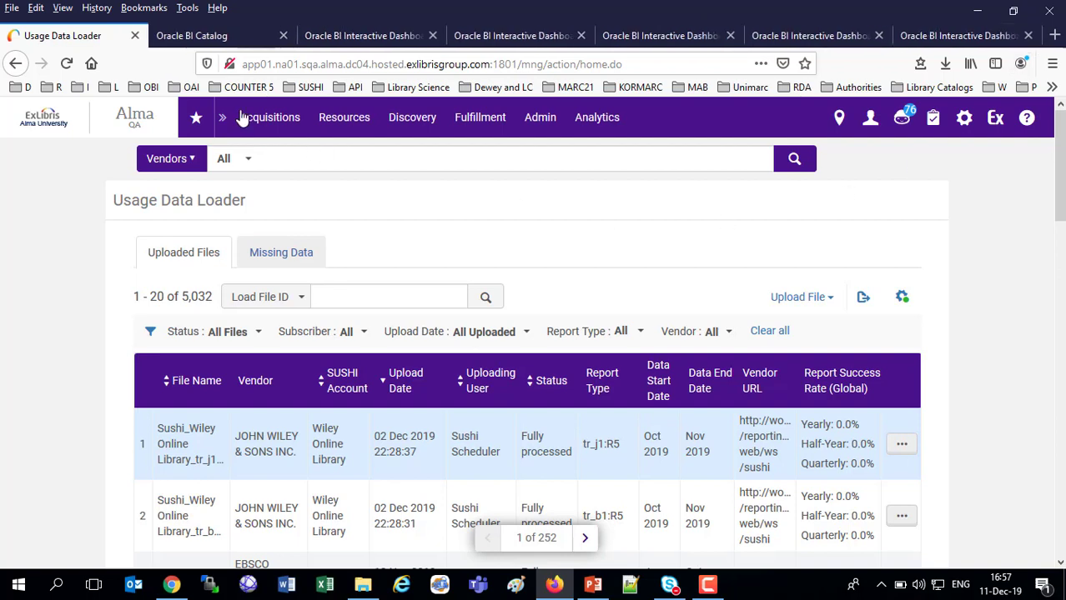
{"action": "left_click", "coordinate": [268, 300]}
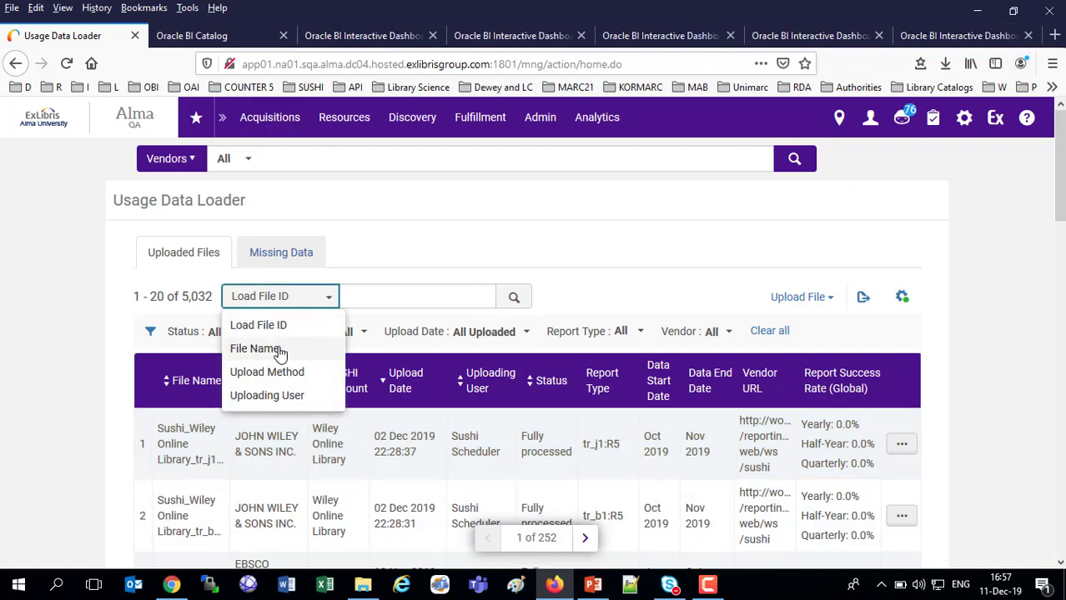
{"action": "left_click", "coordinate": [296, 350]}
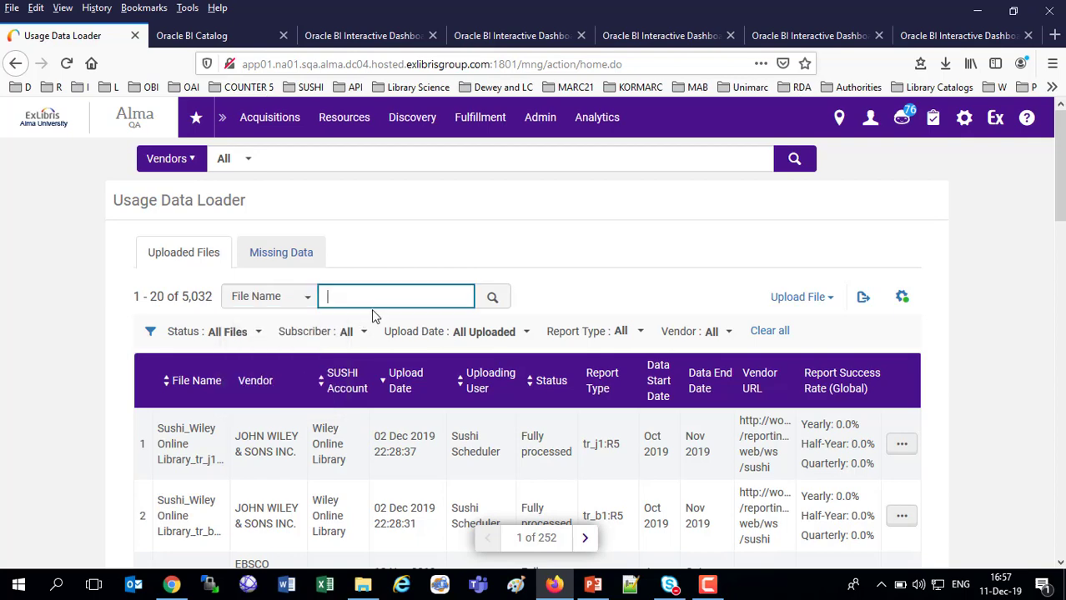
{"action": "left_click", "coordinate": [376, 303]}
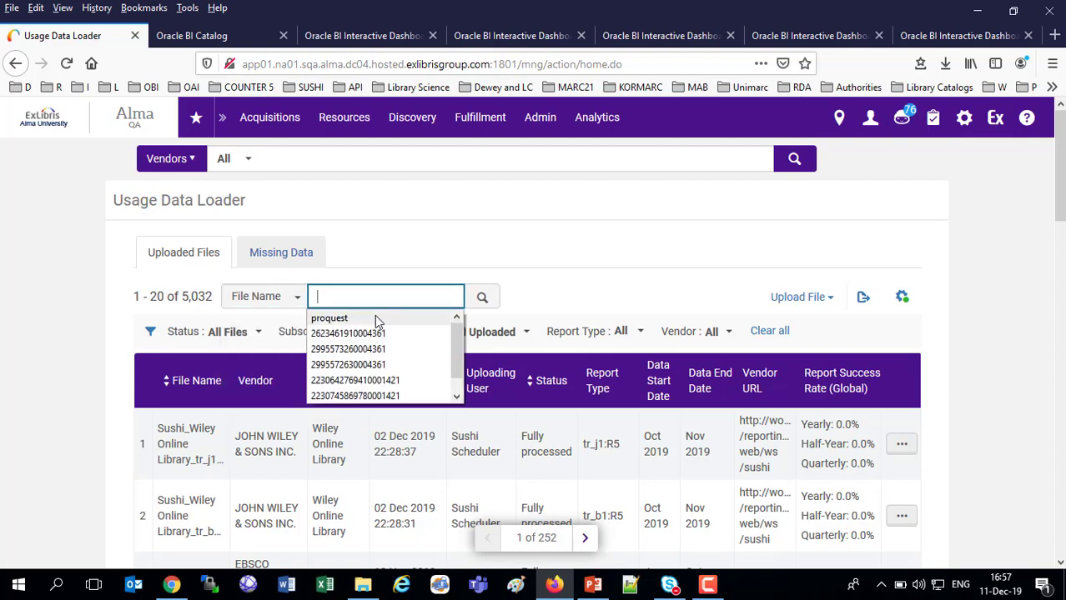
{"action": "left_click", "coordinate": [376, 318]}
{"action": "left_click", "coordinate": [482, 300]}
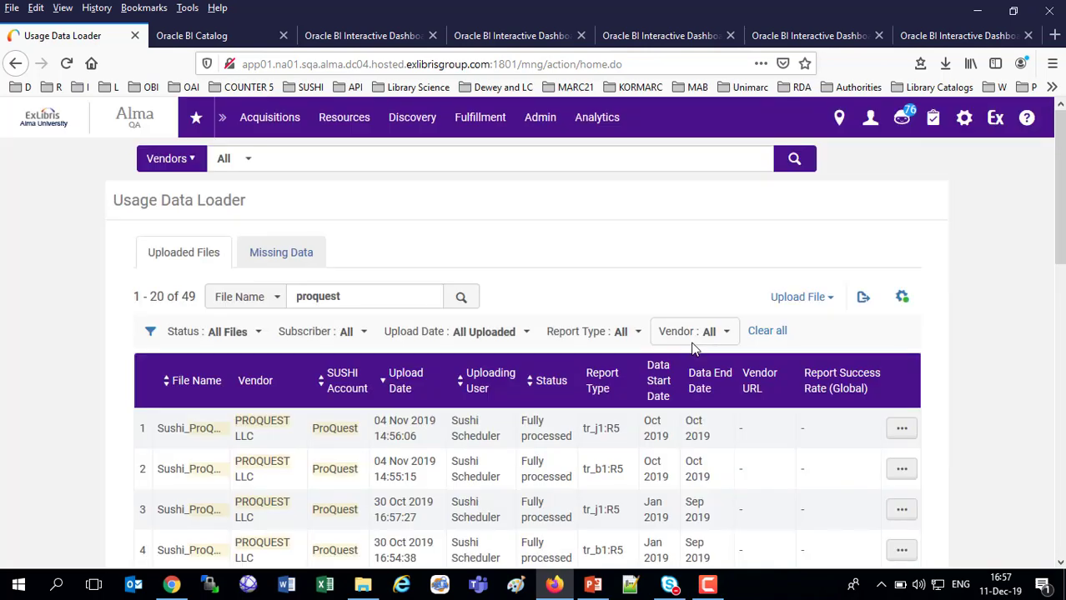
- From the 49 matching files, download the October 2019 ProQuest tr_b1:R5 report
{"action": "scroll", "coordinate": [692, 350], "scroll_direction": "down", "scroll_amount": 3}
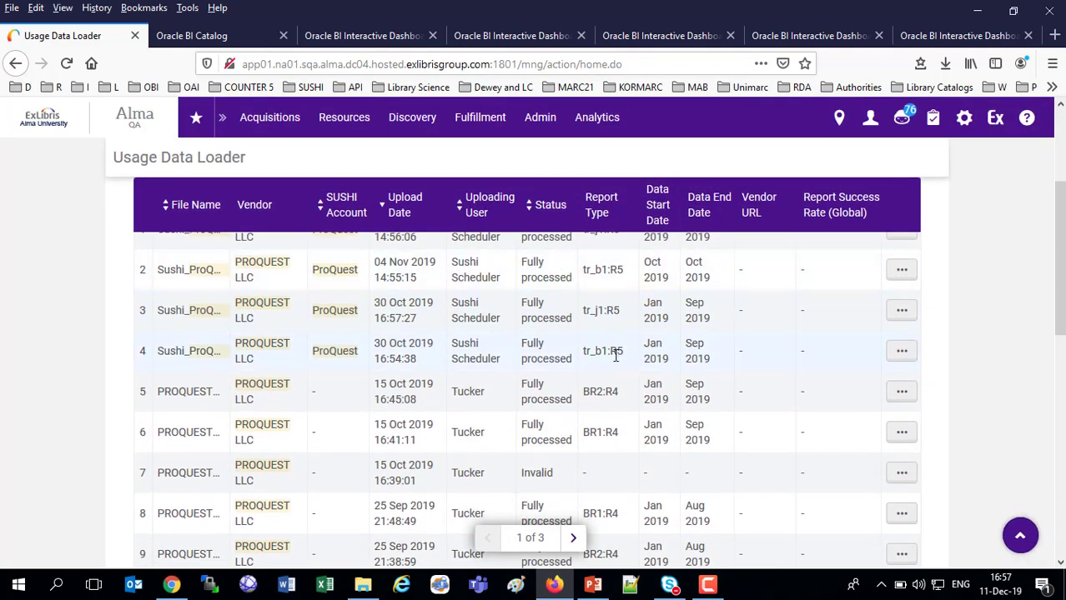
{"action": "scroll", "coordinate": [616, 347], "scroll_direction": "up", "scroll_amount": 3}
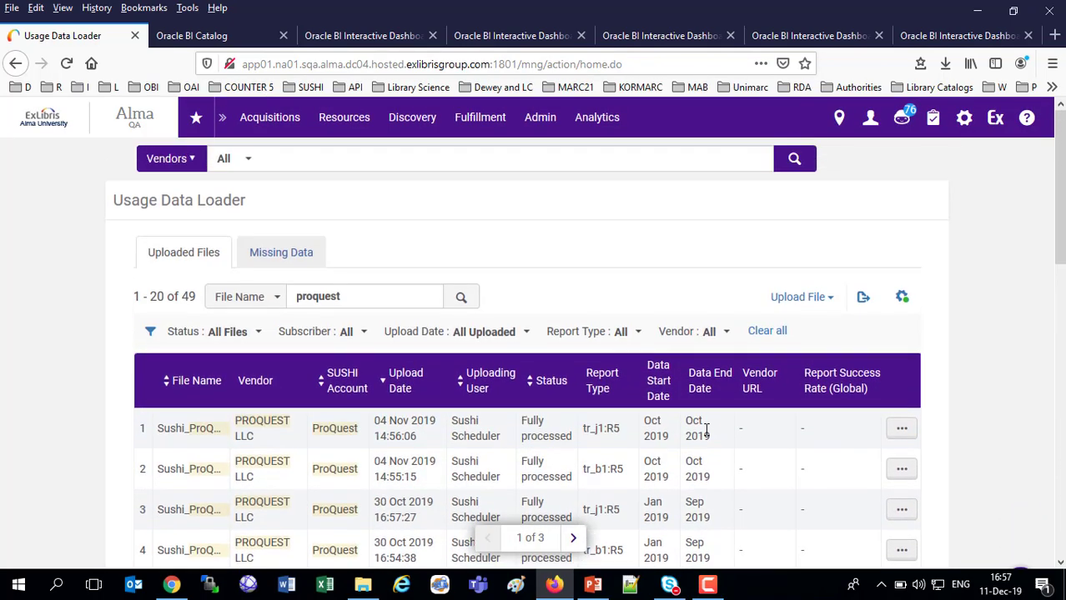
{"action": "left_click", "coordinate": [903, 472]}
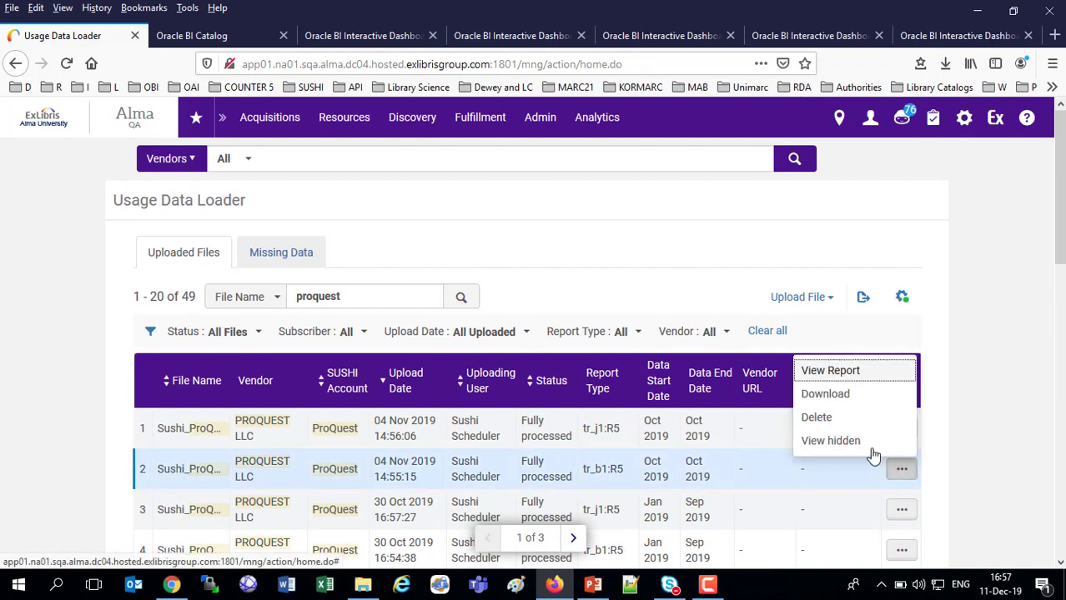
{"action": "left_click", "coordinate": [834, 405]}
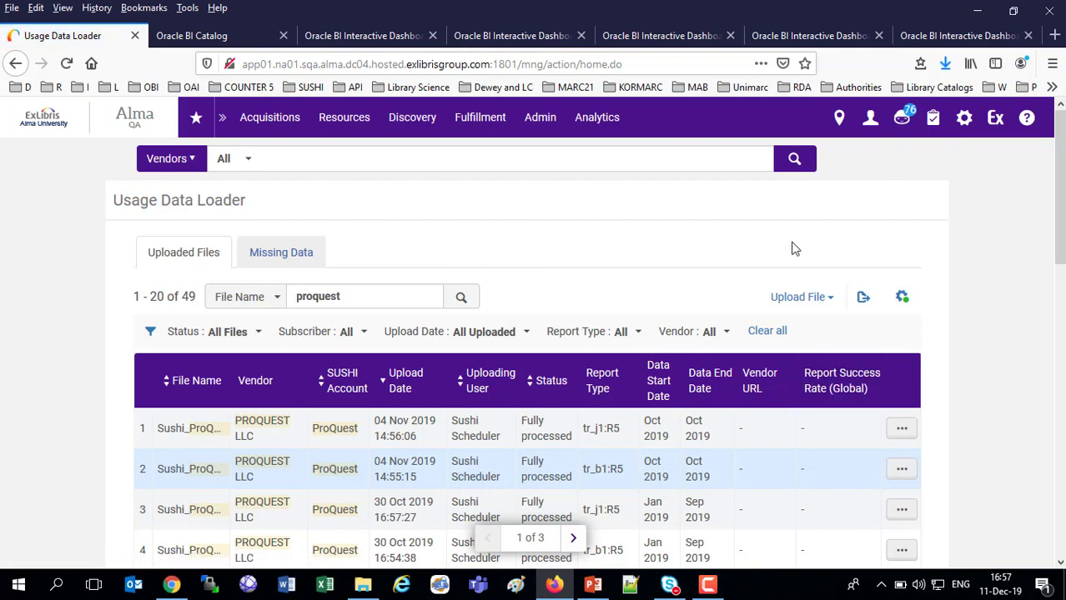
- Open the downloaded ProQuest tr_b1 JSON and show it as pretty-printed raw data
{"action": "left_click", "coordinate": [944, 70]}
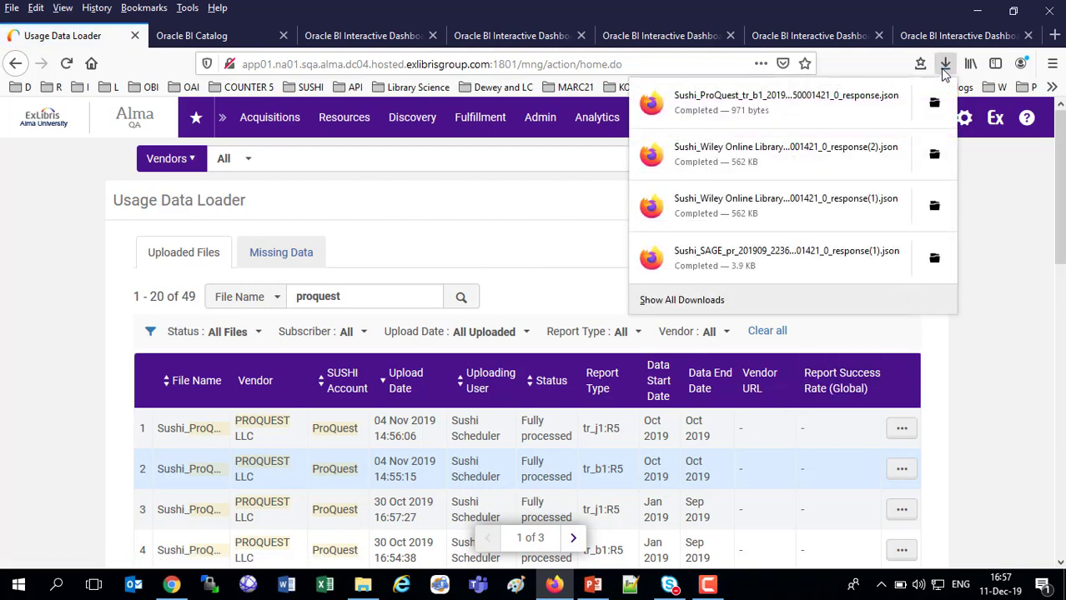
{"action": "left_click", "coordinate": [823, 107]}
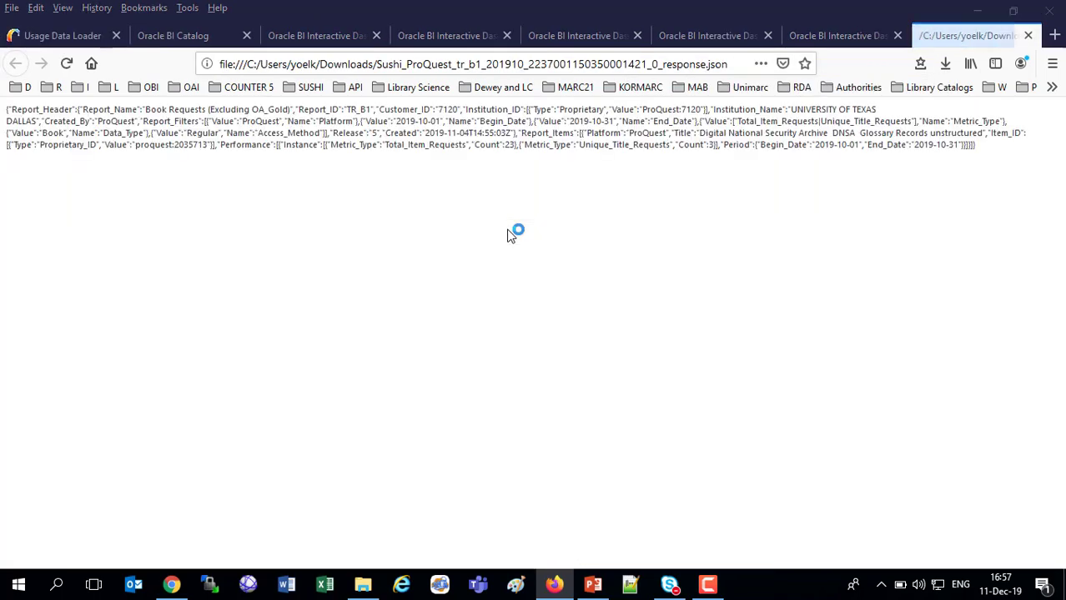
{"action": "left_click", "coordinate": [67, 107]}
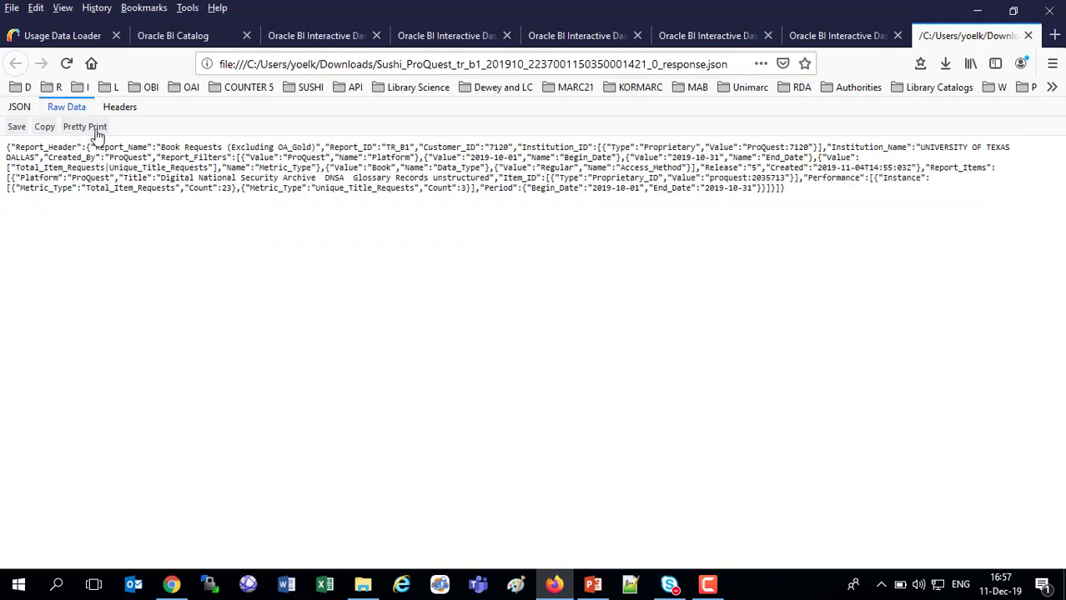
{"action": "left_click", "coordinate": [84, 126]}
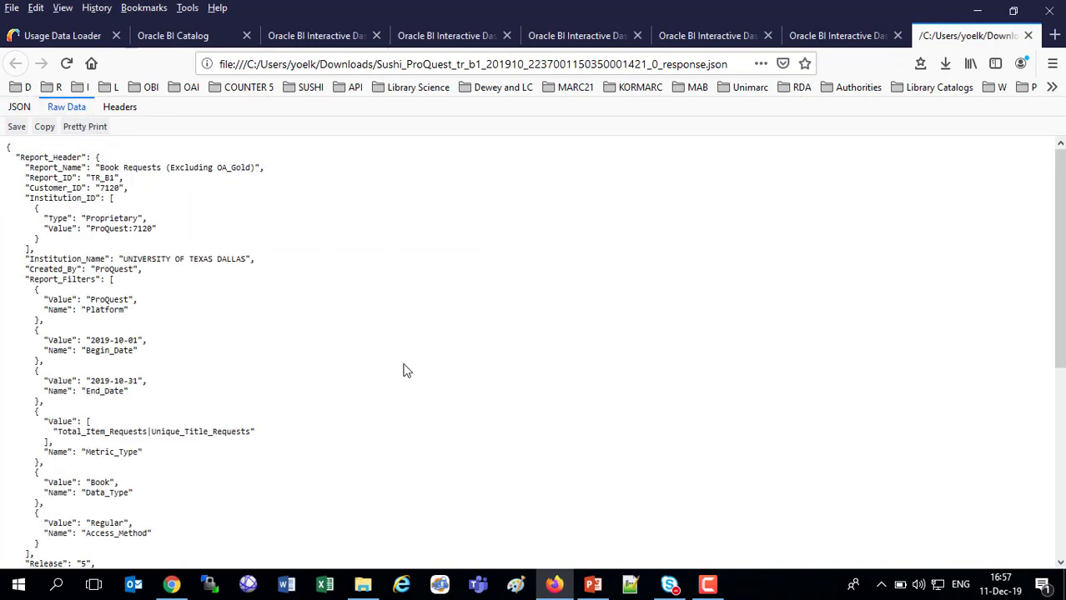
- Highlight the Total_Item_Requests count of 23 and the October 2019 Begin_Date/End_Date period
{"action": "scroll", "coordinate": [412, 375], "scroll_direction": "down", "scroll_amount": 4}
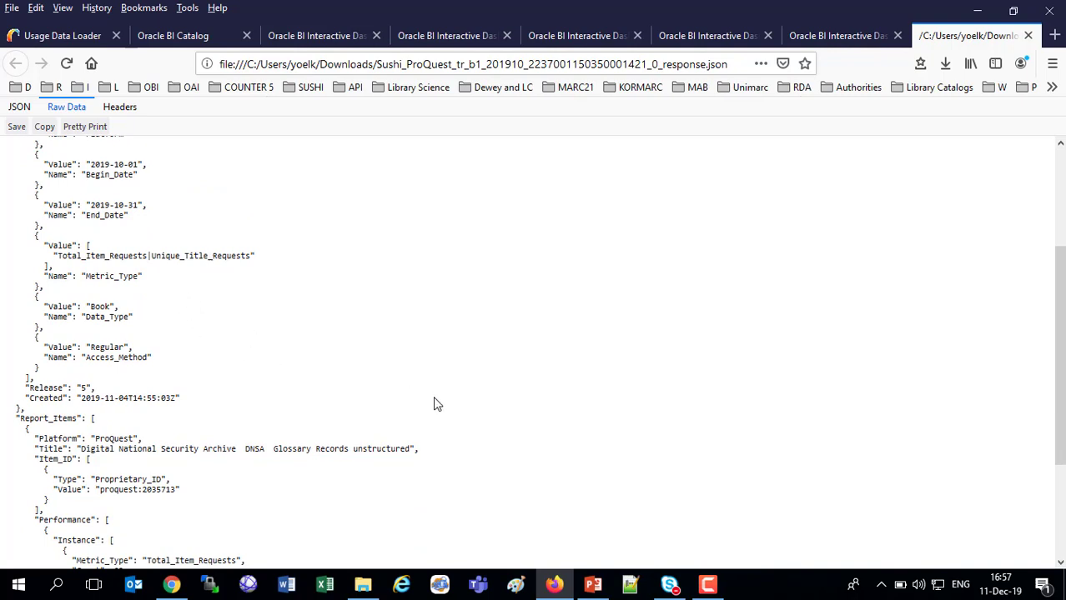
{"action": "scroll", "coordinate": [434, 404], "scroll_direction": "down", "scroll_amount": 4}
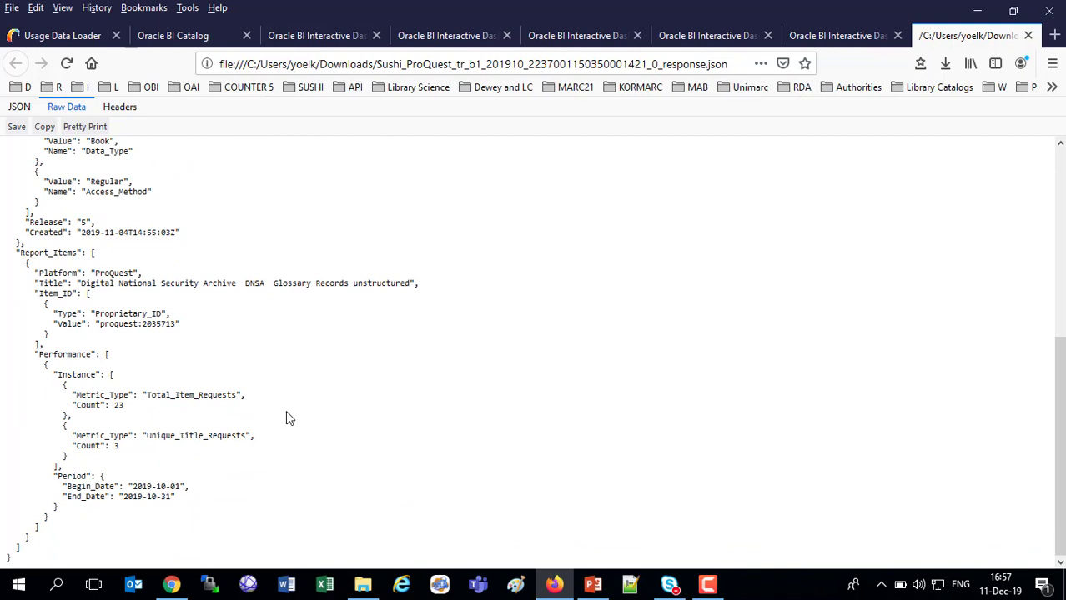
{"action": "left_click_drag", "start_coordinate": [114, 405], "coordinate": [123, 415]}
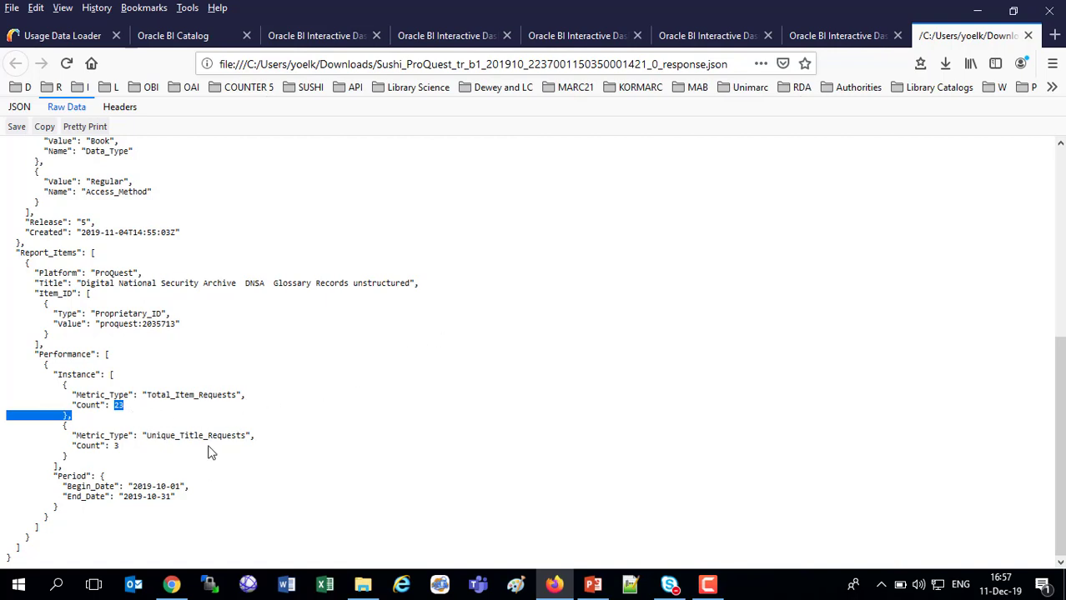
{"action": "left_click_drag", "start_coordinate": [177, 497], "coordinate": [4, 483]}
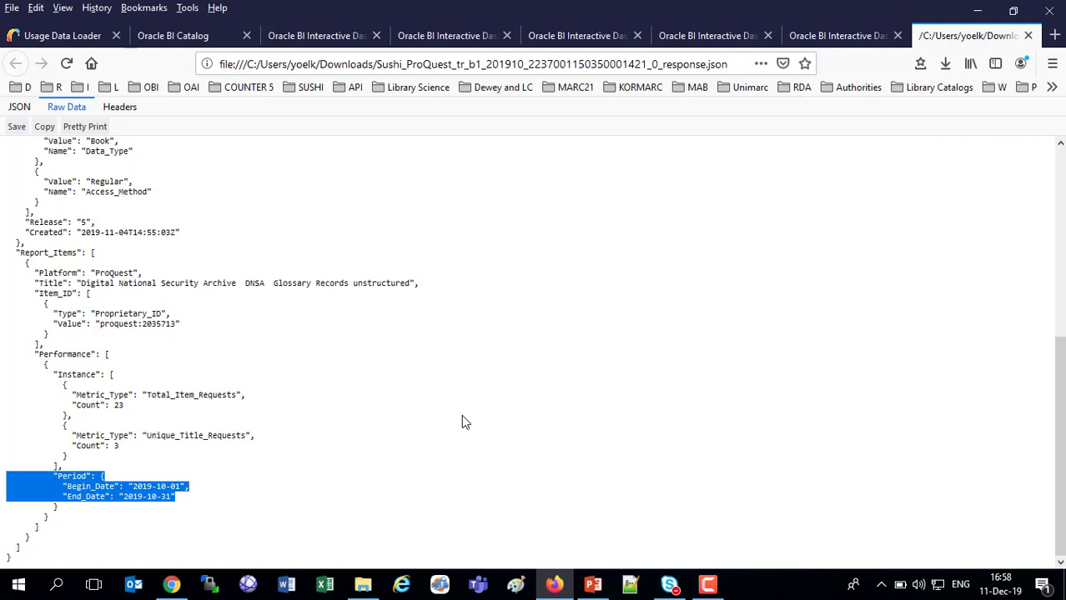
- Close the ProQuest JSON tab and return to Alma's Usage Data Loader
{"action": "left_click", "coordinate": [1027, 36]}
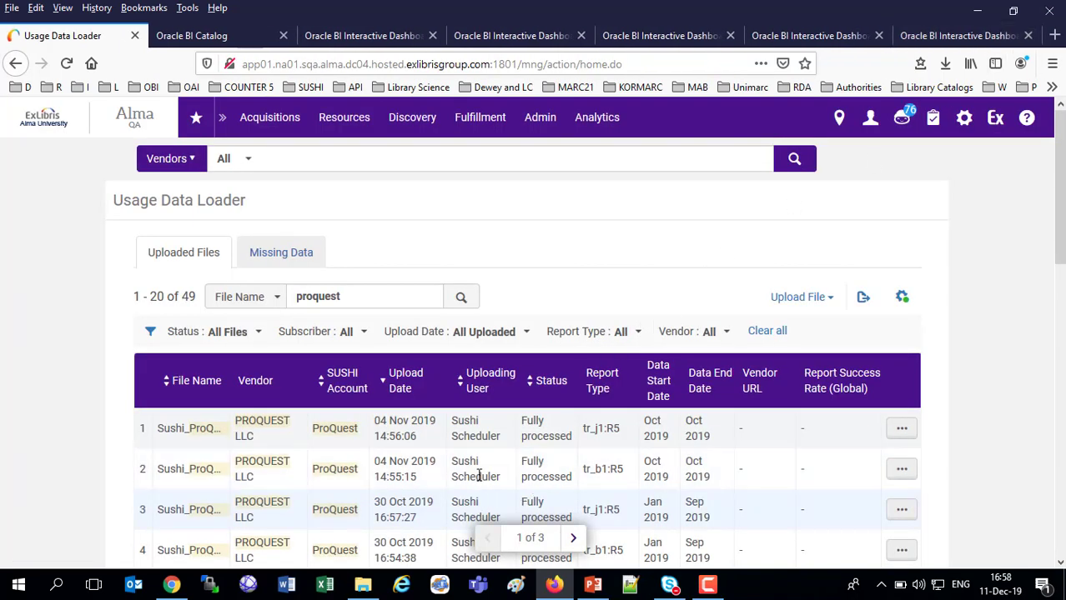
{"action": "scroll", "coordinate": [477, 469], "scroll_direction": "down", "scroll_amount": 4}
{"action": "scroll", "coordinate": [473, 321], "scroll_direction": "up", "scroll_amount": 4}
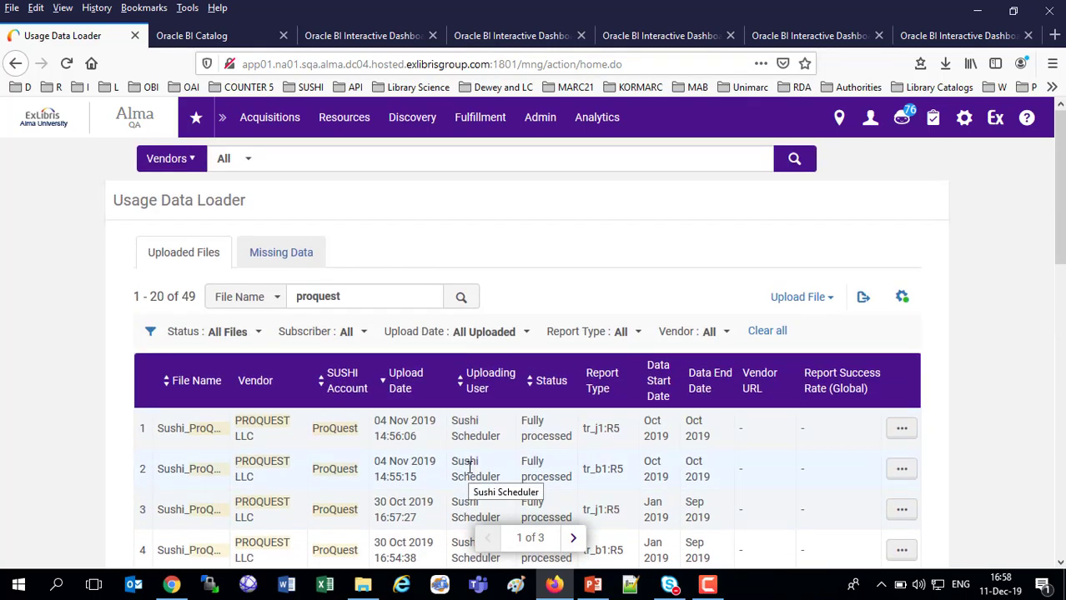
- Search vendors for 'proquest' and open the PROQUEST LLC record via Edit
{"action": "left_click", "coordinate": [293, 167]}
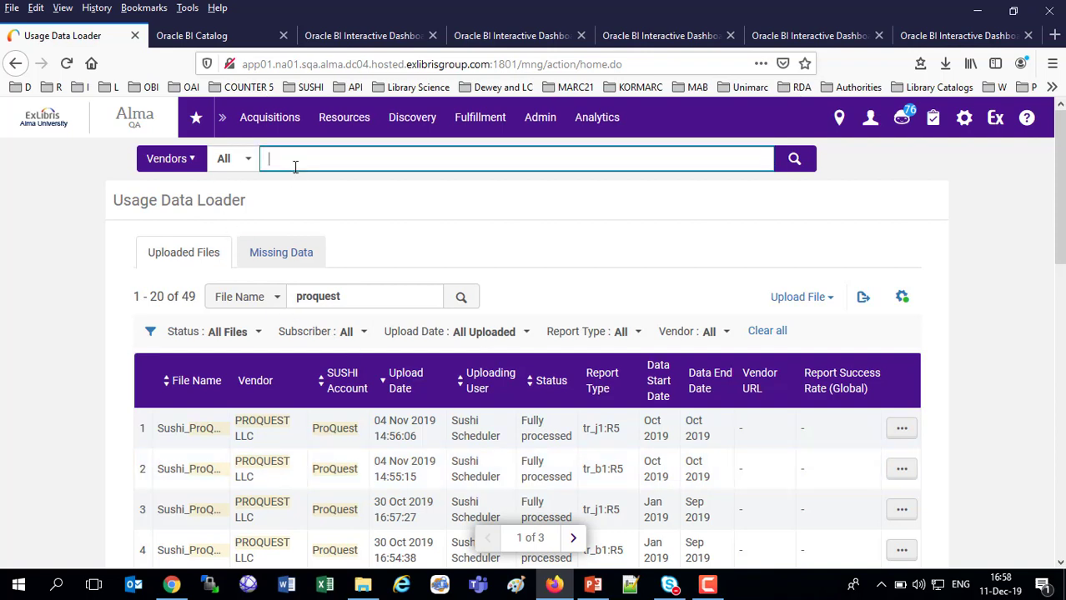
{"action": "type", "text": "pro"}
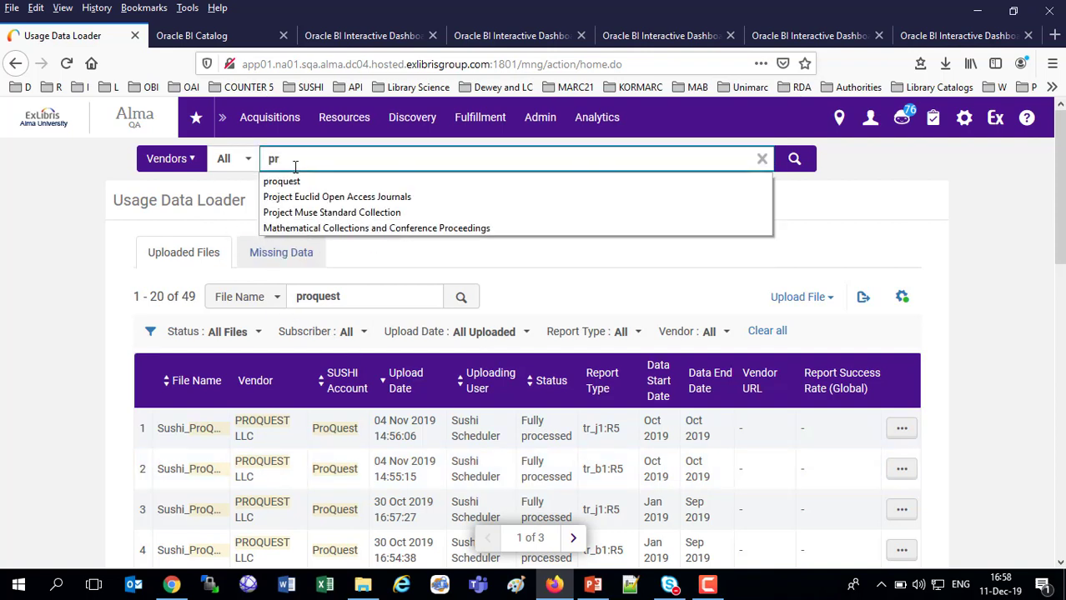
{"action": "left_click", "coordinate": [281, 183]}
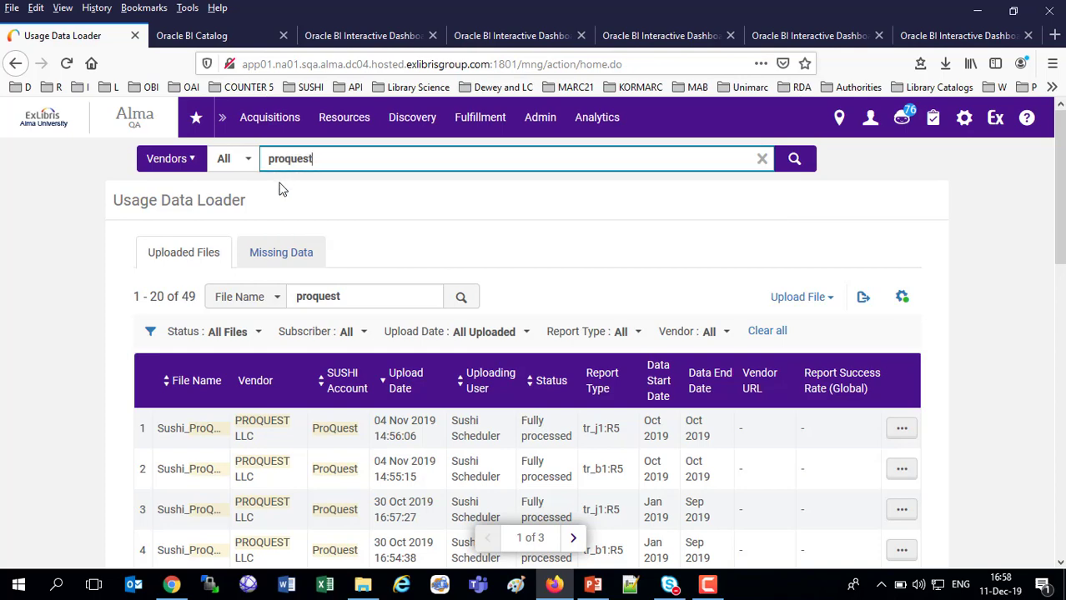
{"action": "left_click", "coordinate": [794, 161]}
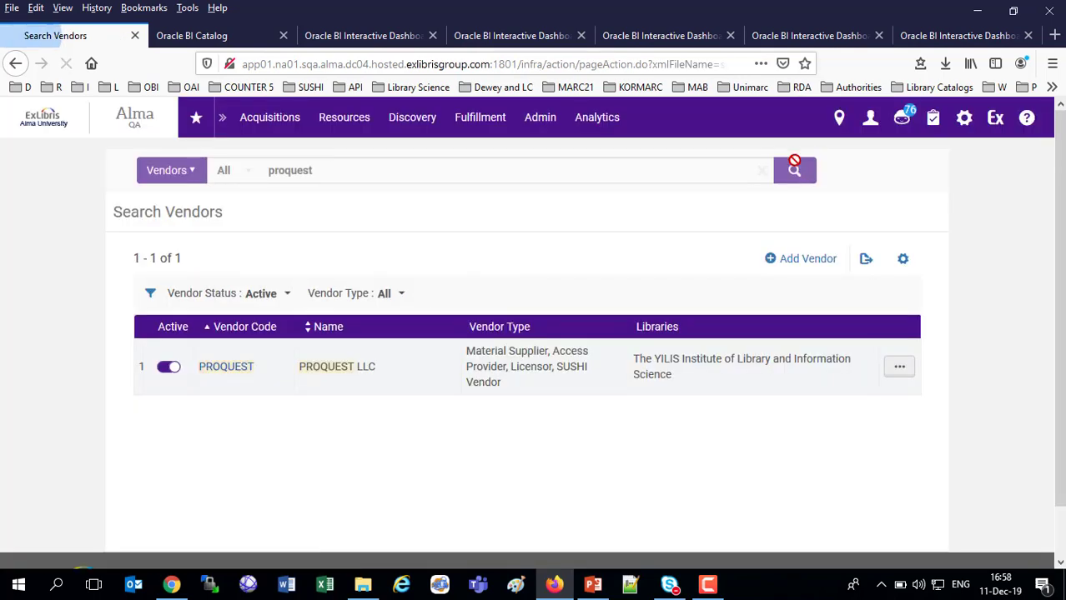
{"action": "right_click", "coordinate": [416, 368]}
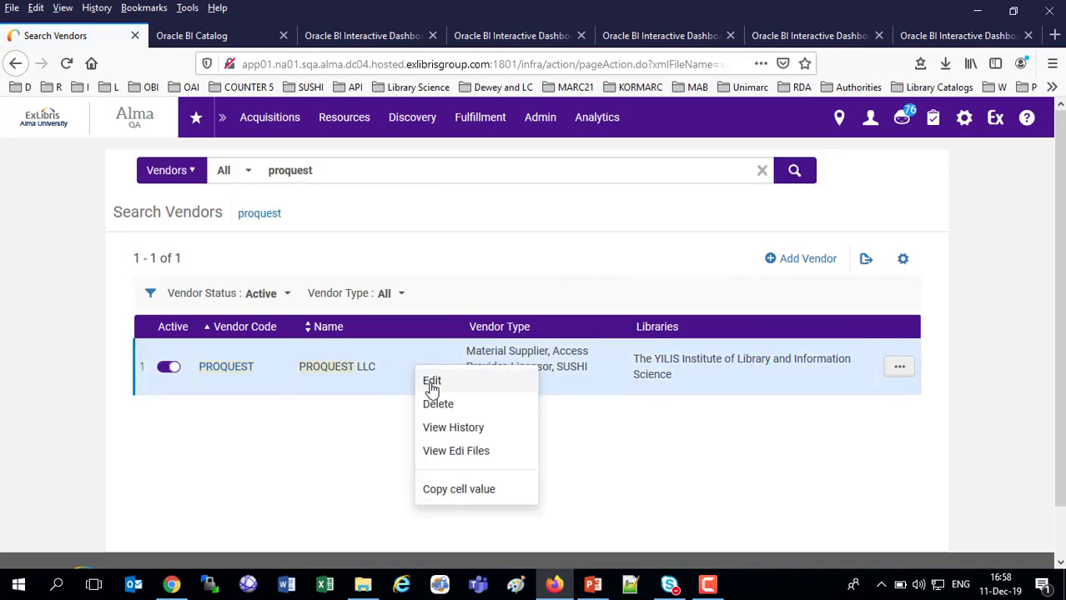
{"action": "left_click", "coordinate": [430, 382]}
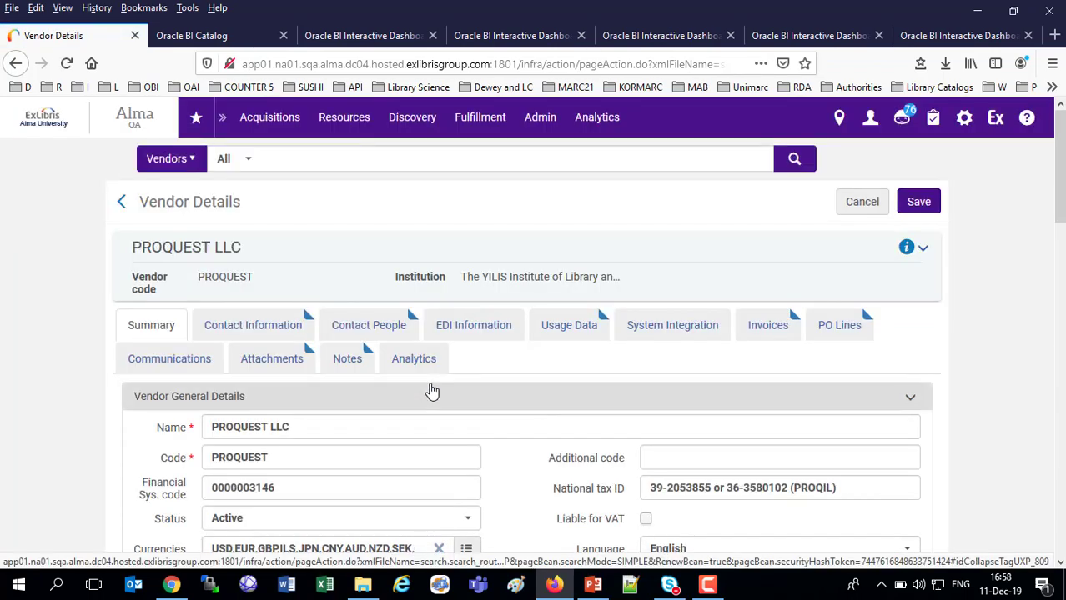
- Show PROQUEST LLC's usage data and review its two R5 SUSHI accounts and 68 uploaded files
{"action": "left_click", "coordinate": [583, 332]}
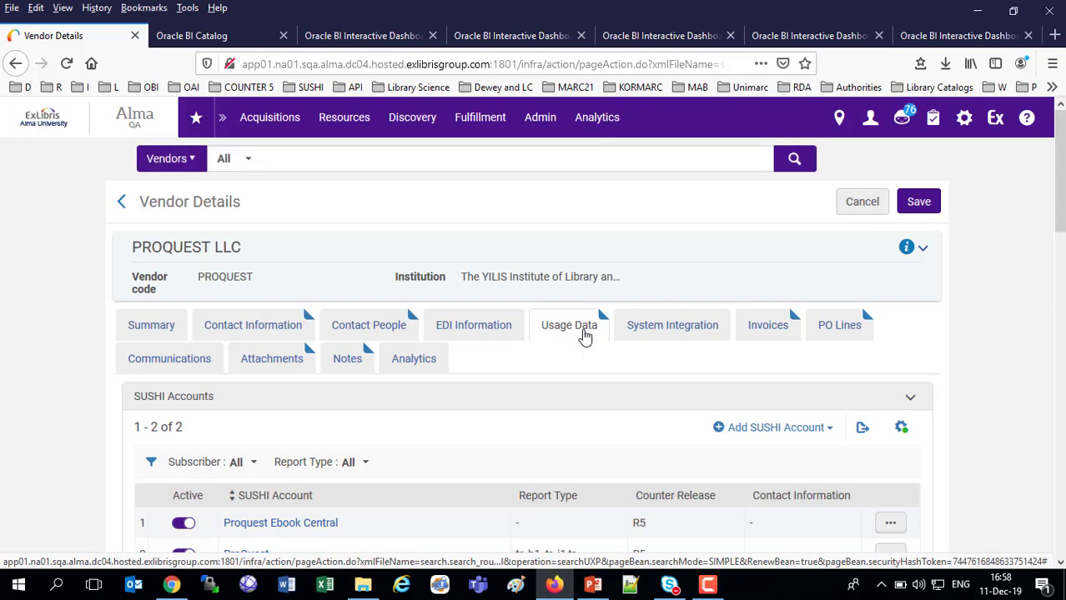
{"action": "scroll", "coordinate": [563, 364], "scroll_direction": "down", "scroll_amount": 3}
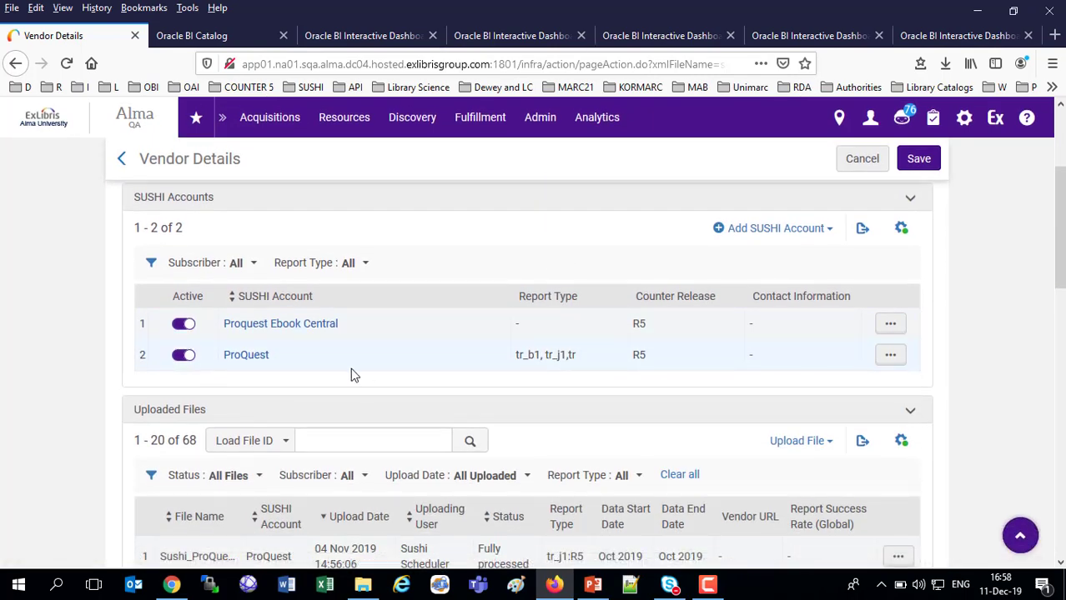
{"action": "scroll", "coordinate": [351, 375], "scroll_direction": "down", "scroll_amount": 3}
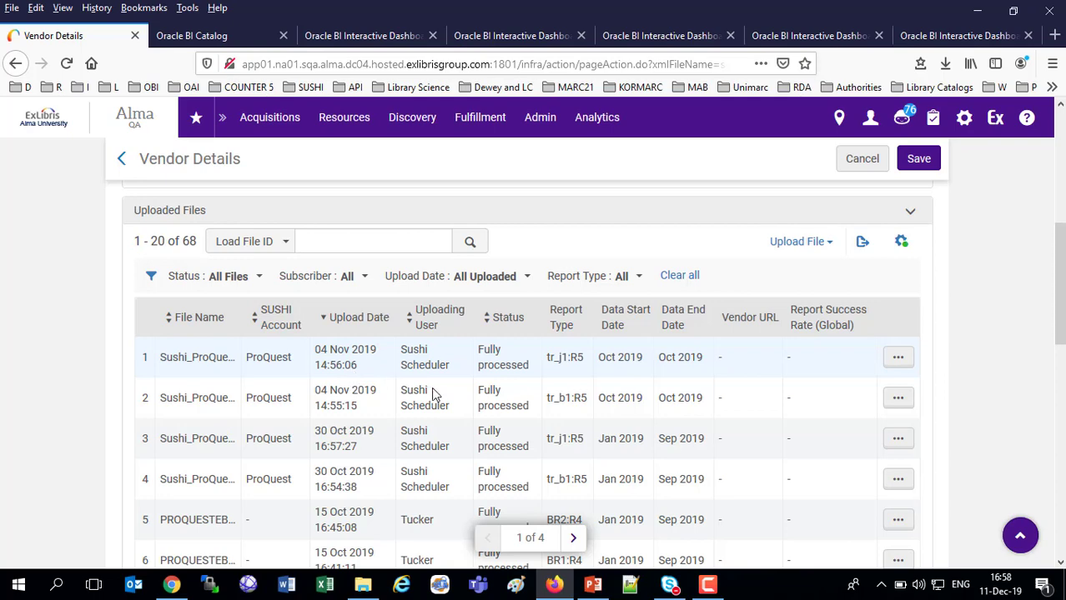
{"action": "scroll", "coordinate": [443, 410], "scroll_direction": "down", "scroll_amount": 5}
{"action": "scroll", "coordinate": [443, 409], "scroll_direction": "up", "scroll_amount": 2}
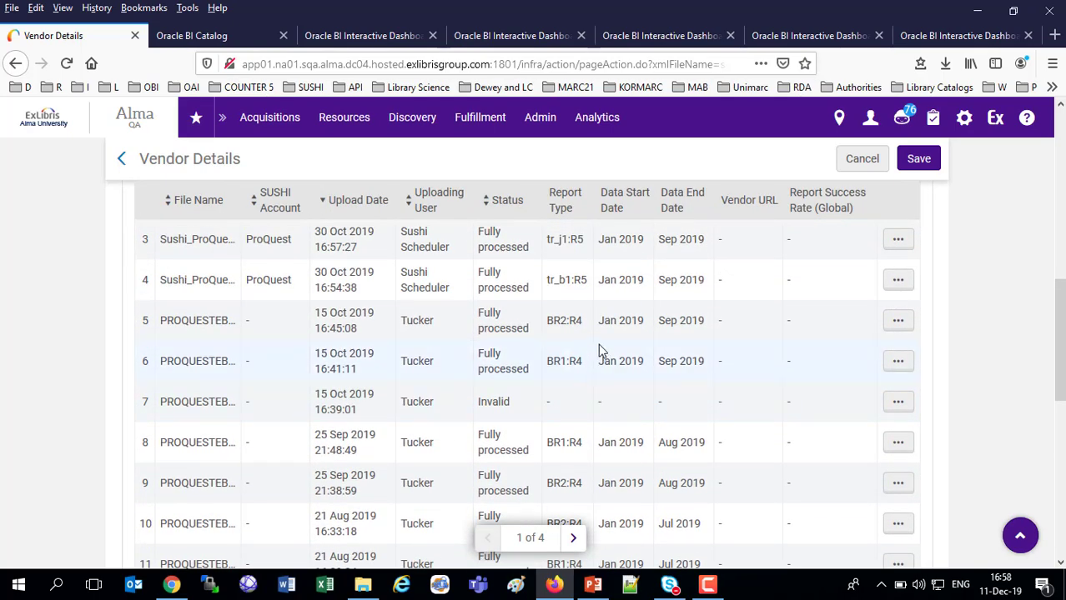
{"action": "scroll", "coordinate": [560, 325], "scroll_direction": "down", "scroll_amount": 5}
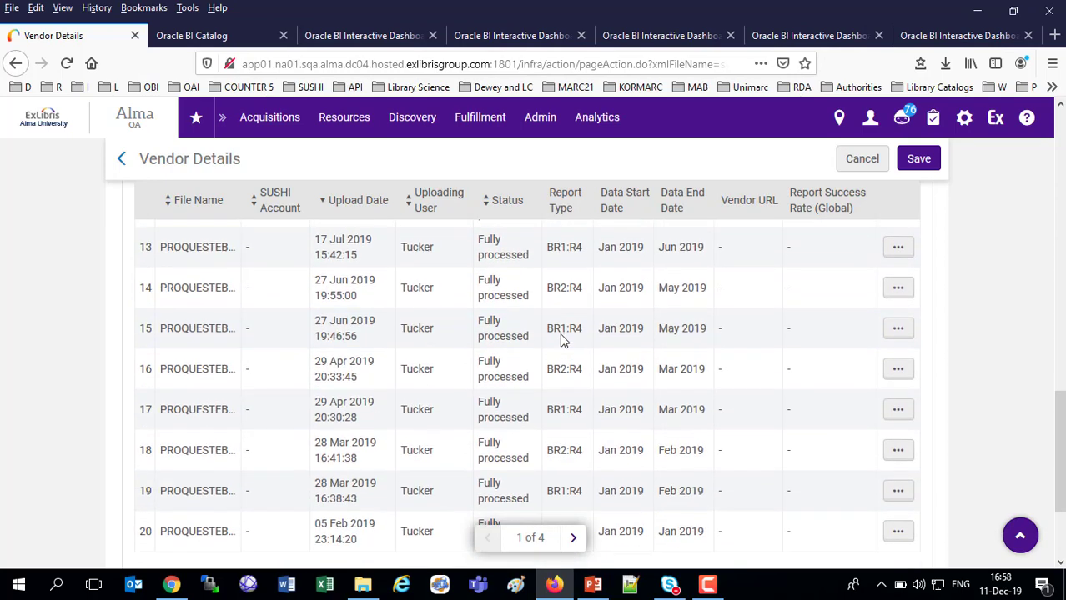
{"action": "scroll", "coordinate": [560, 325], "scroll_direction": "up", "scroll_amount": 10}
{"action": "scroll", "coordinate": [564, 333], "scroll_direction": "down", "scroll_amount": 3}
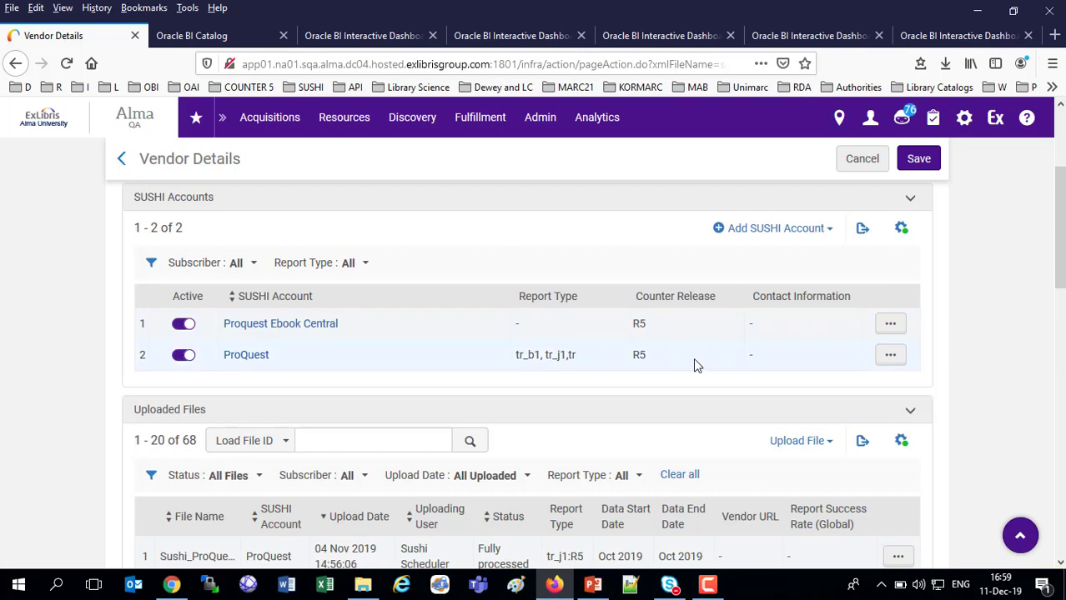
- Open the Proquest Ebook Central SUSHI account for editing
{"action": "left_click", "coordinate": [890, 325]}
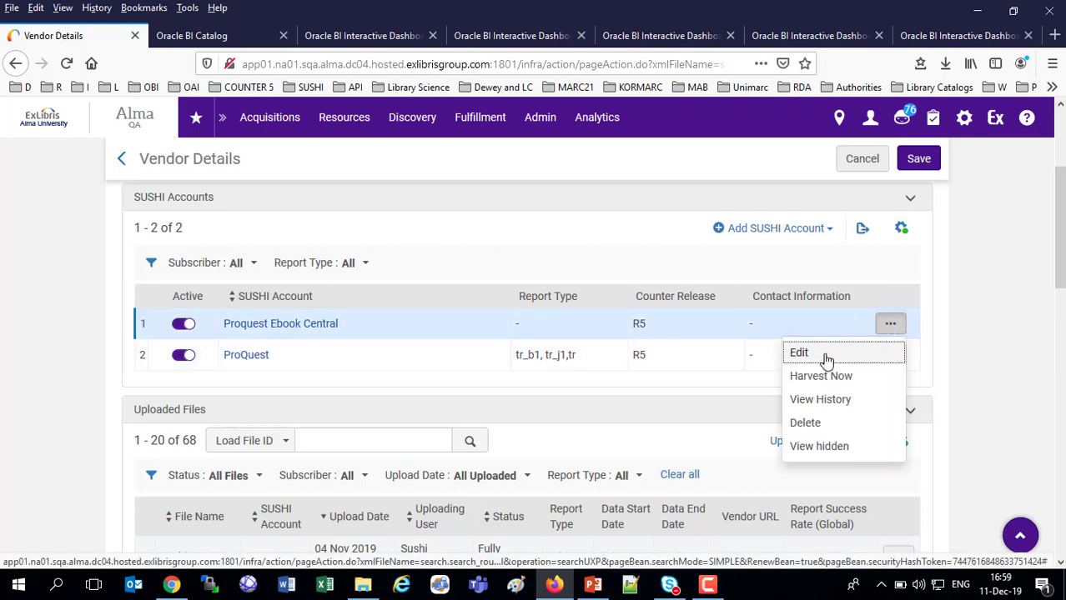
{"action": "left_click", "coordinate": [912, 351]}
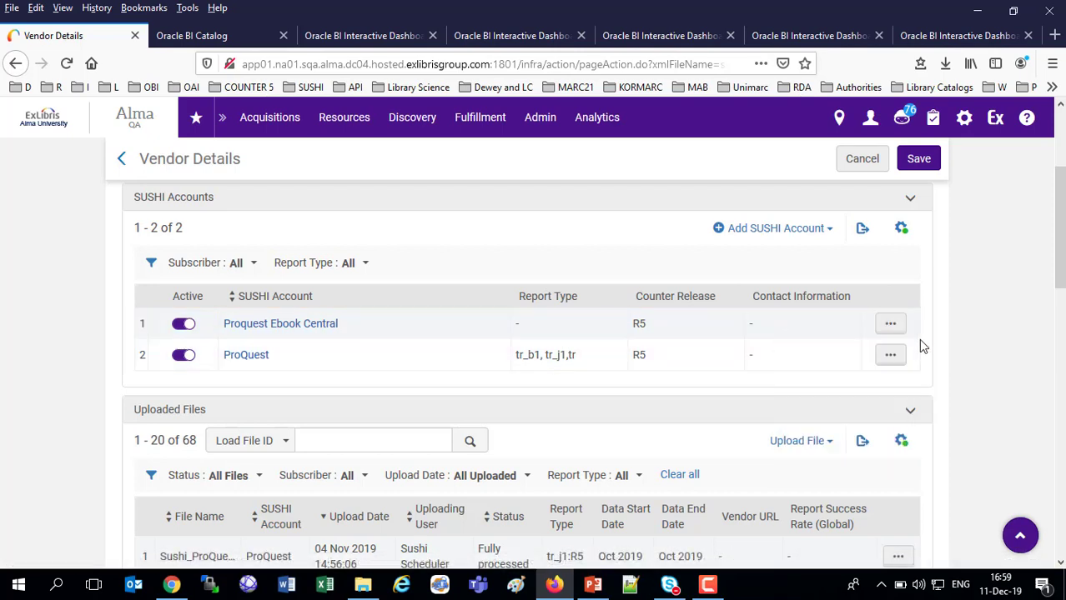
{"action": "left_click", "coordinate": [890, 354]}
{"action": "left_click", "coordinate": [890, 325]}
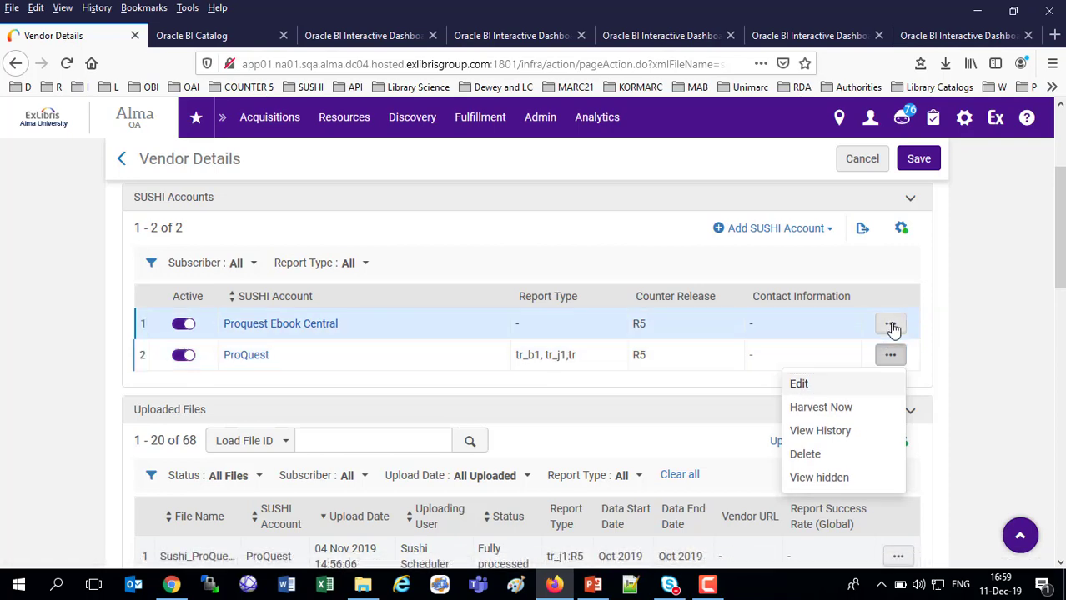
{"action": "left_click", "coordinate": [844, 367]}
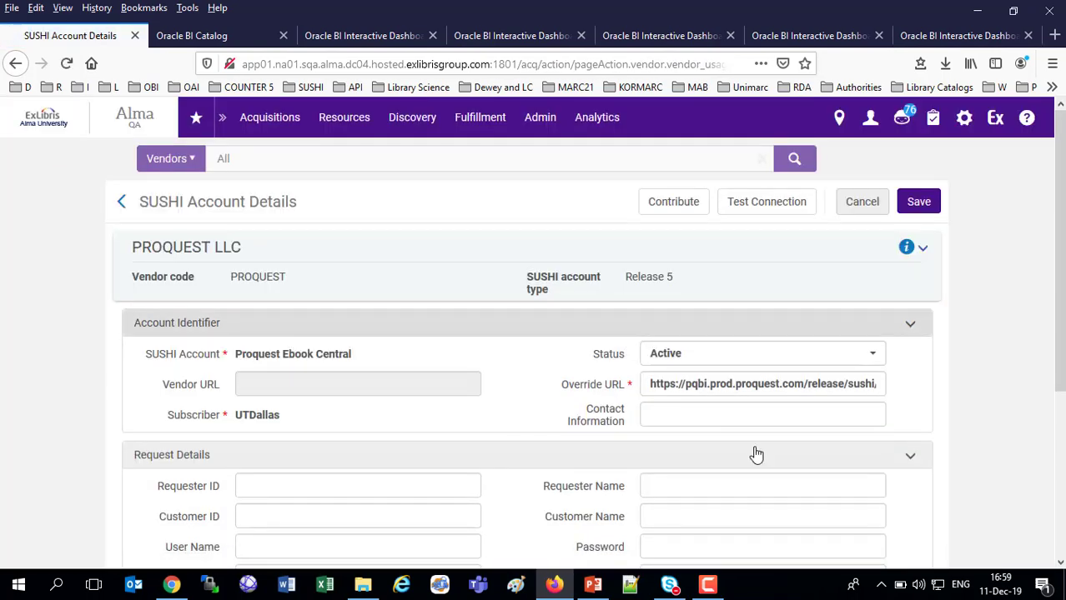
{"action": "scroll", "coordinate": [754, 454], "scroll_direction": "down", "scroll_amount": 3}
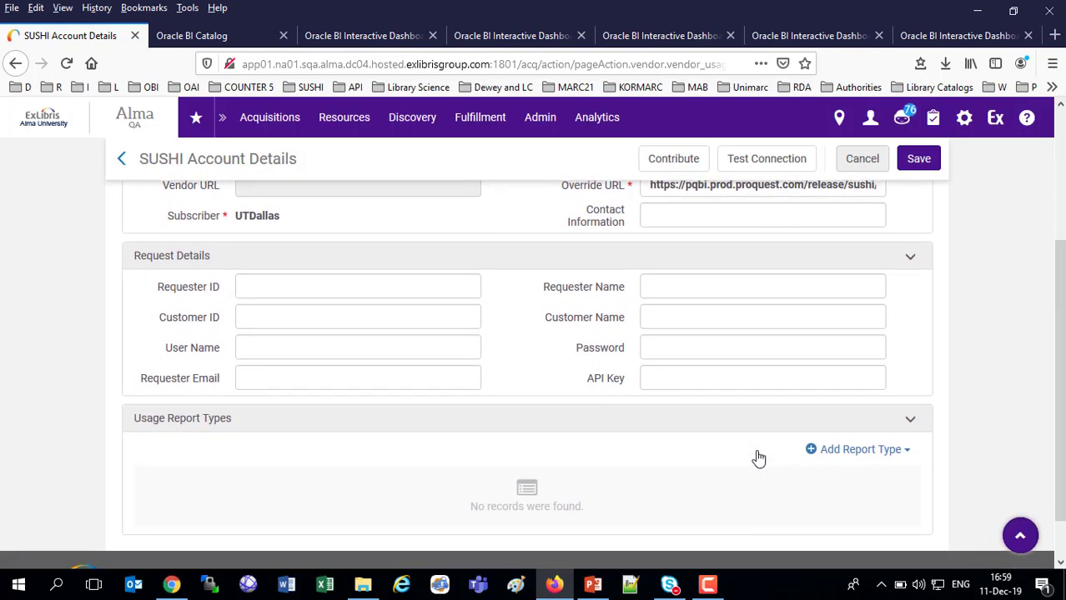
- Browse the available COUNTER report types without adding any
{"action": "left_click", "coordinate": [654, 384]}
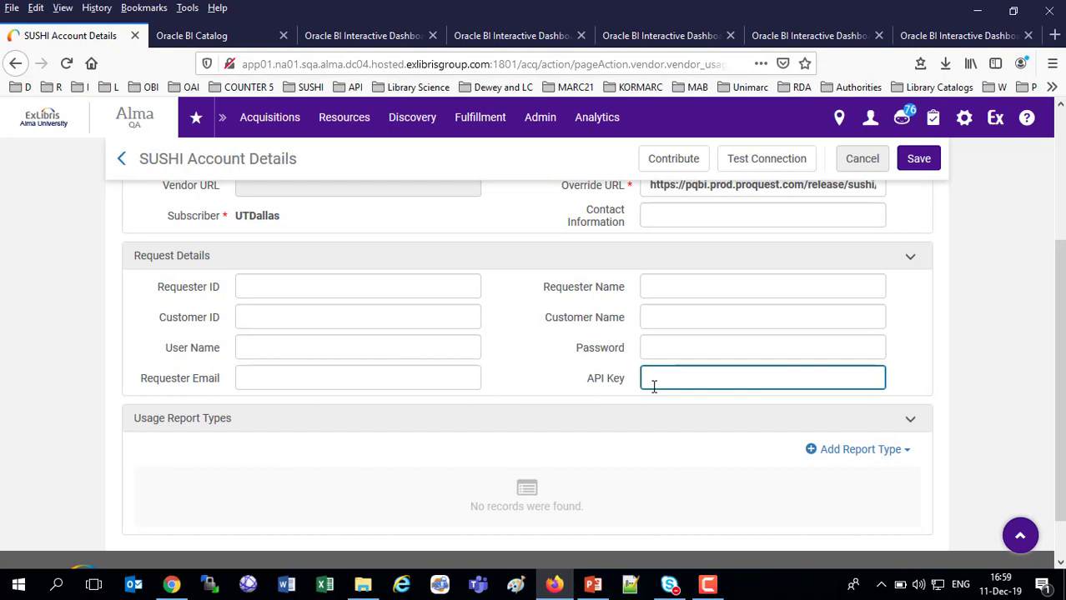
{"action": "left_click", "coordinate": [850, 451]}
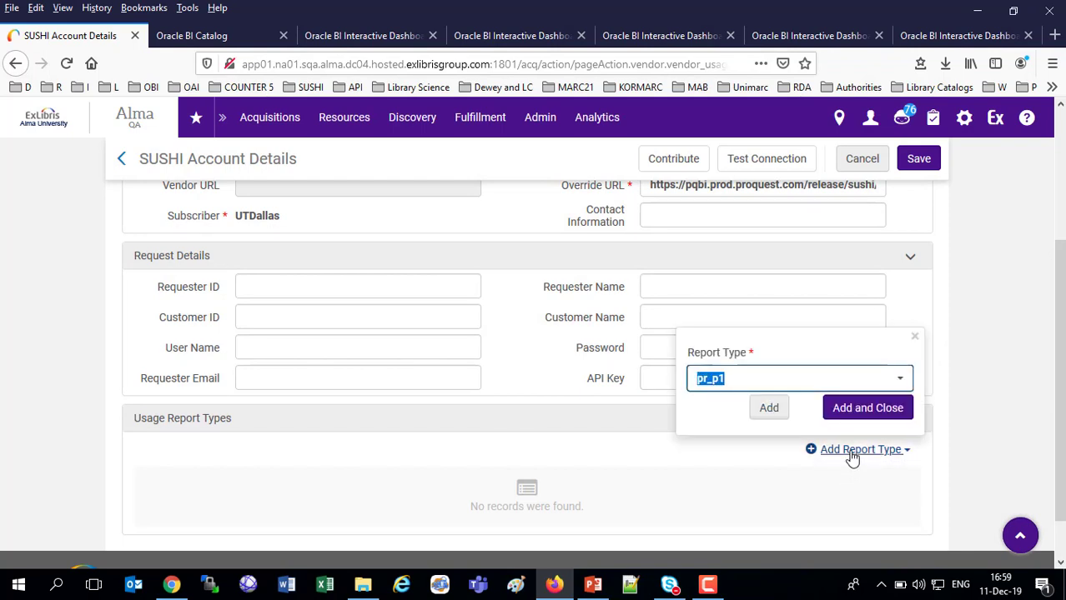
{"action": "left_click", "coordinate": [902, 379]}
{"action": "scroll", "coordinate": [832, 316], "scroll_direction": "down", "scroll_amount": 1}
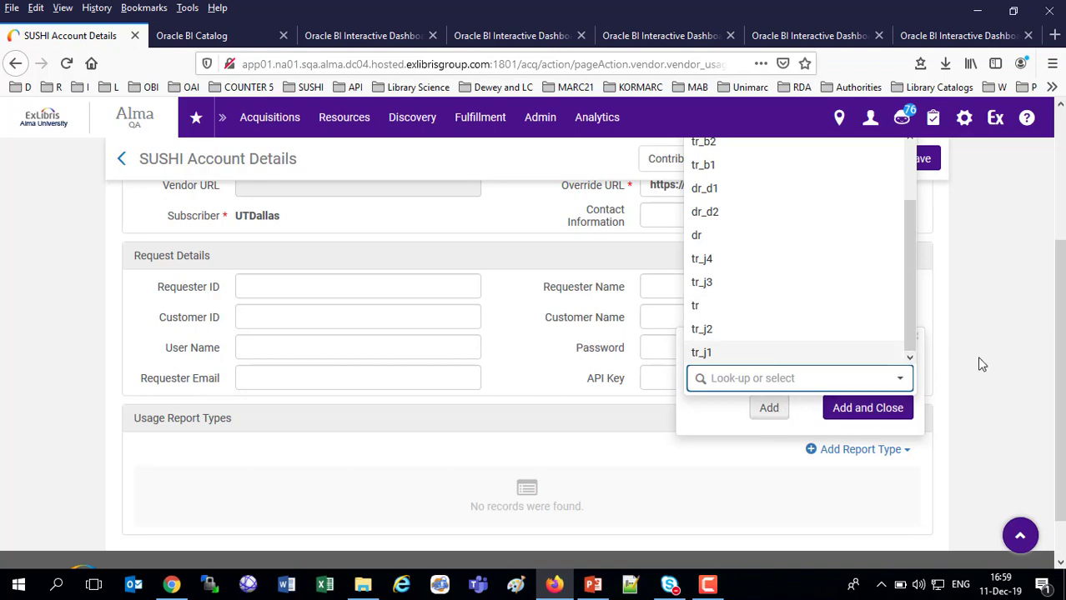
{"action": "left_click", "coordinate": [1011, 379]}
{"action": "scroll", "coordinate": [996, 375], "scroll_direction": "up", "scroll_amount": 5}
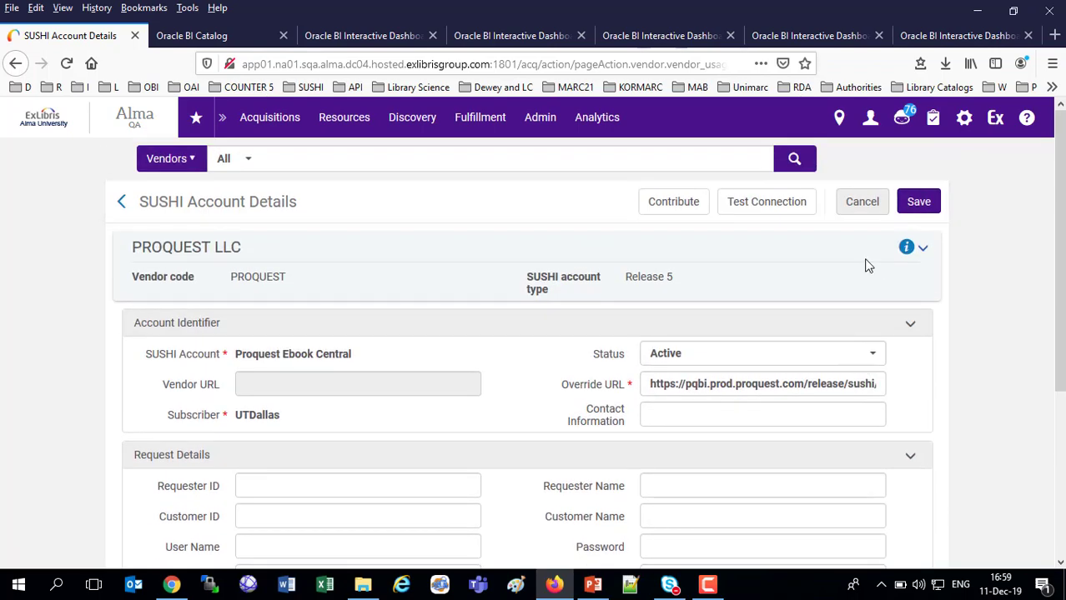
- Cancel the Proquest Ebook Central edit and open the Add SUSHI Account release options
{"action": "left_click", "coordinate": [861, 205]}
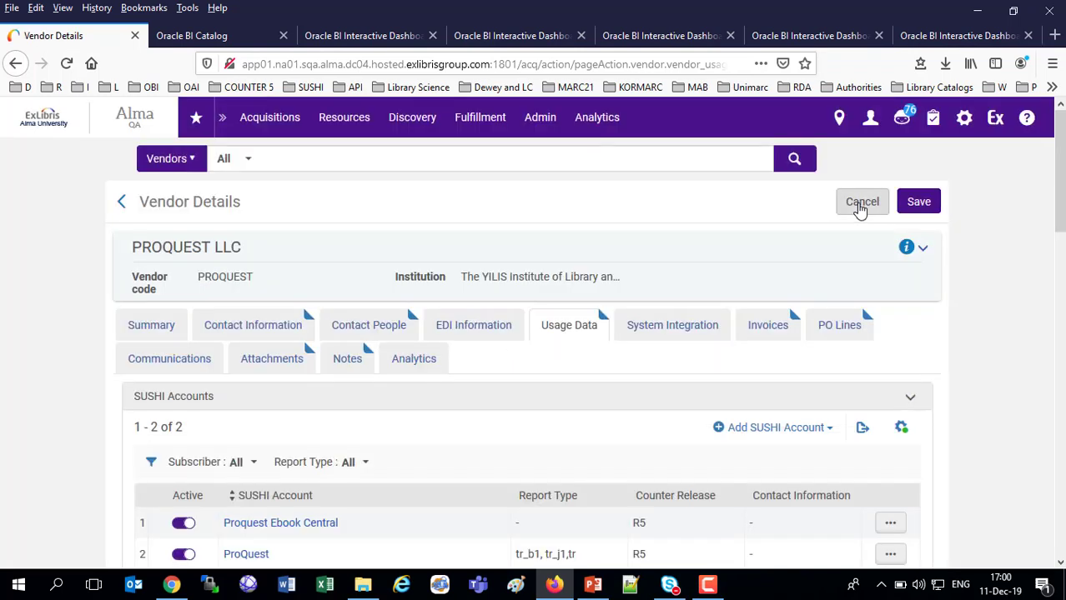
{"action": "scroll", "coordinate": [803, 409], "scroll_direction": "down", "scroll_amount": 3}
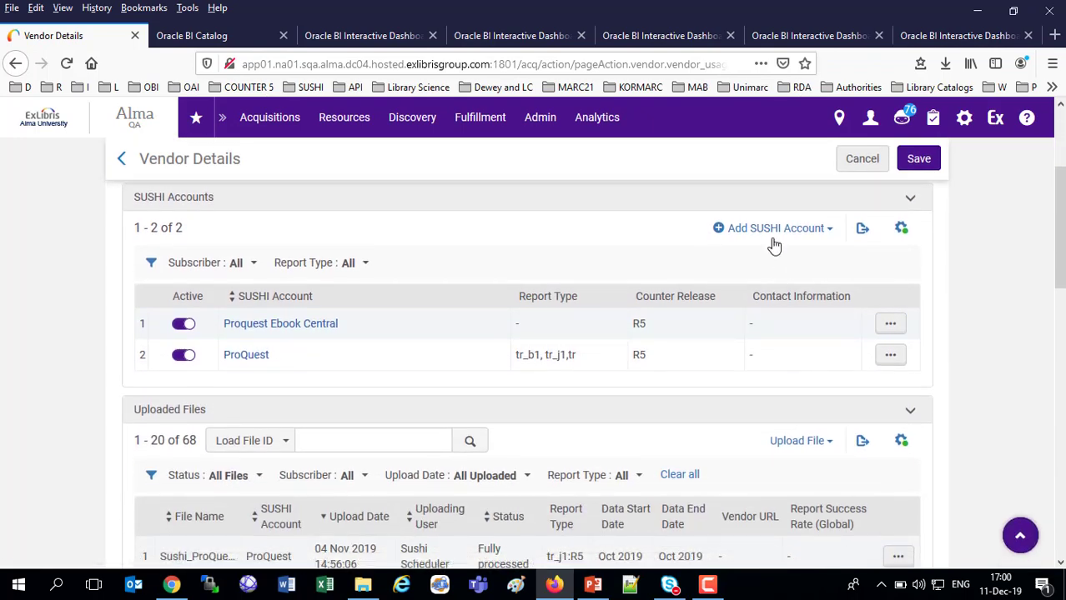
{"action": "left_click", "coordinate": [773, 230]}
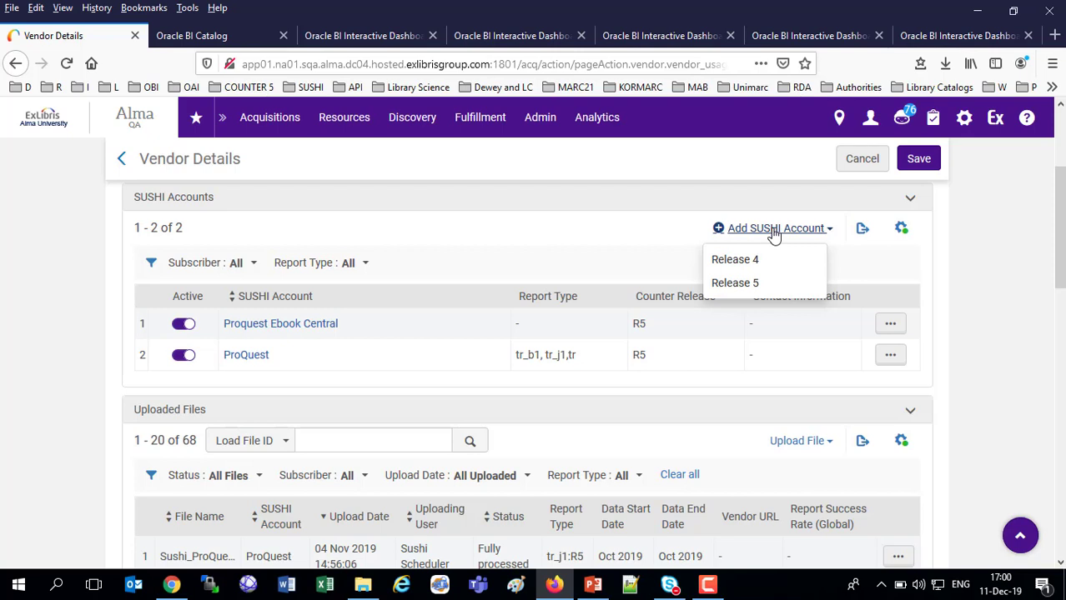
- Start a new Release 5 SUSHI account and open the SUSHI vendor list
{"action": "left_click", "coordinate": [775, 287]}
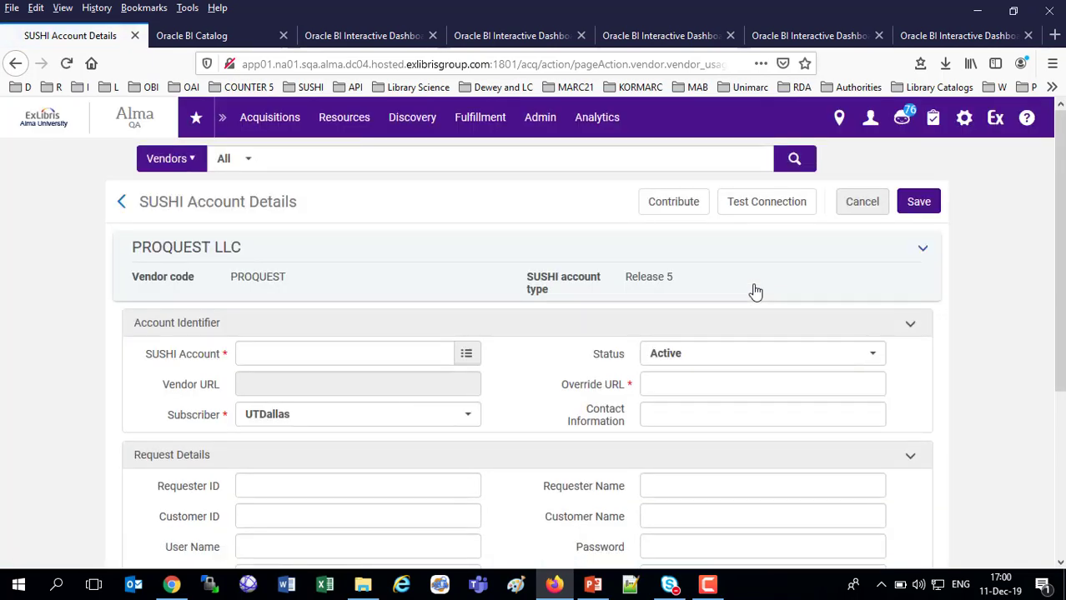
{"action": "scroll", "coordinate": [765, 343], "scroll_direction": "down", "scroll_amount": 5}
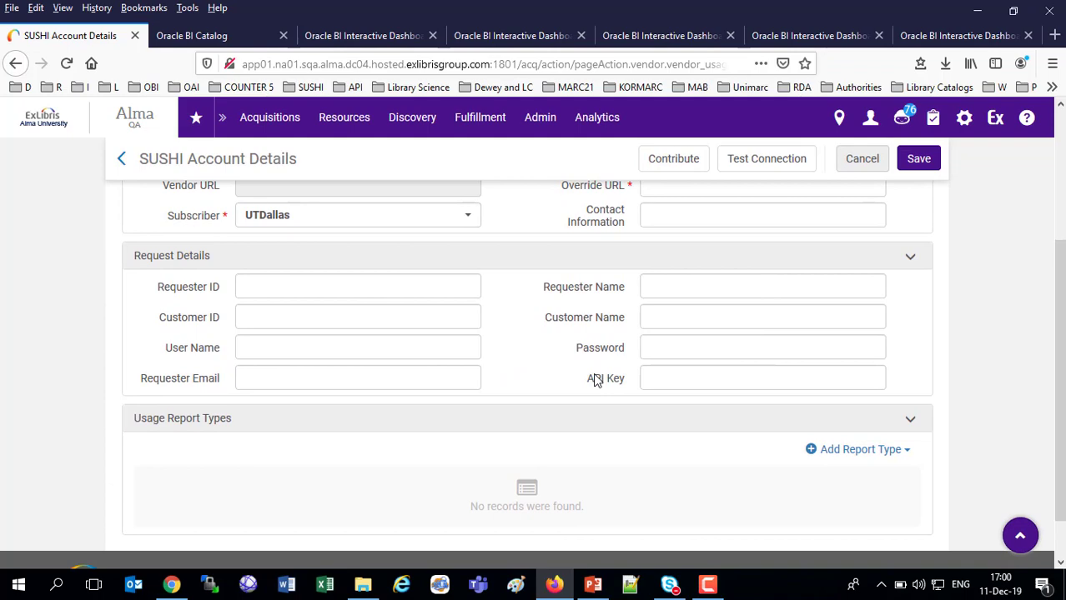
{"action": "scroll", "coordinate": [593, 379], "scroll_direction": "up", "scroll_amount": 5}
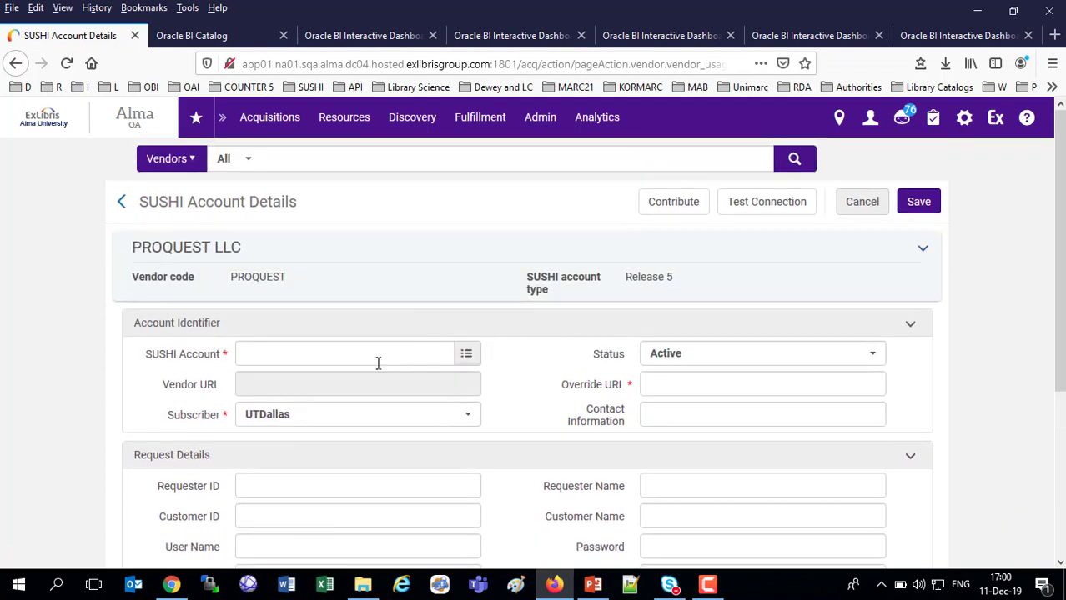
{"action": "left_click", "coordinate": [467, 356]}
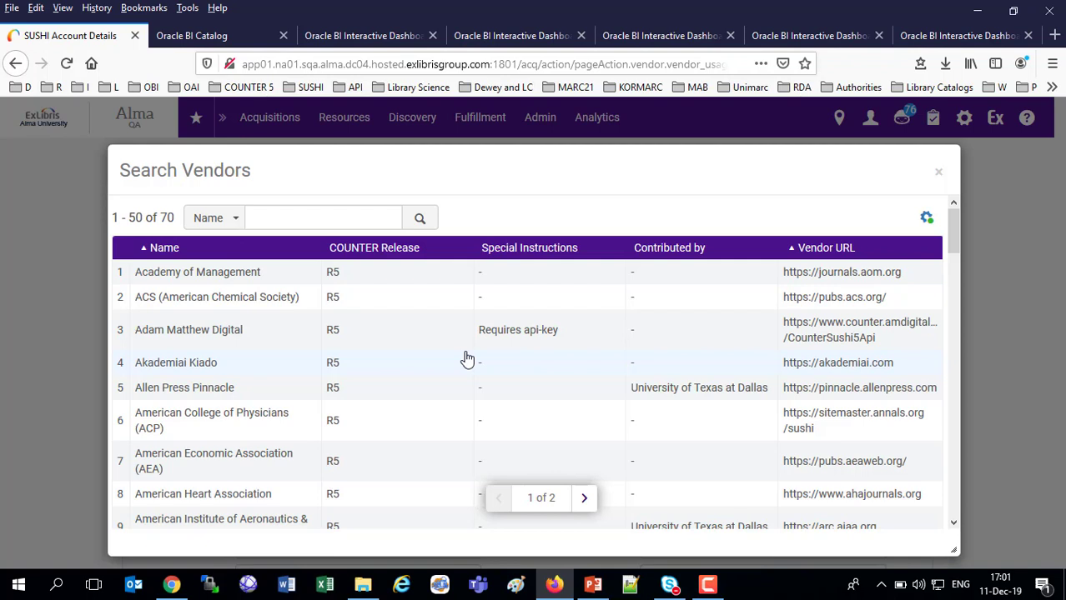
{"action": "left_click", "coordinate": [938, 177]}
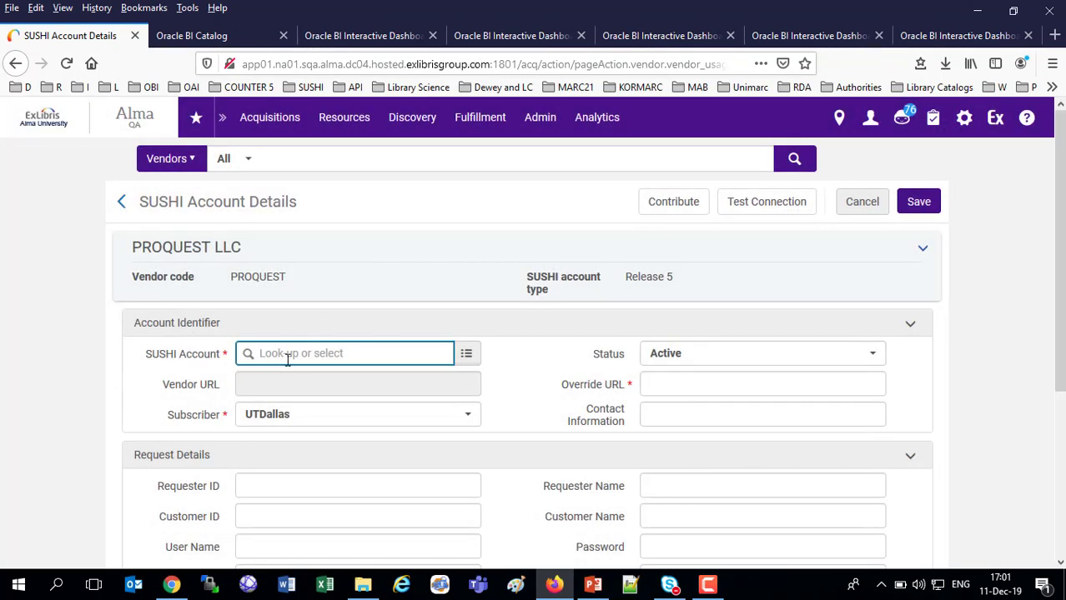
{"action": "left_click", "coordinate": [466, 353]}
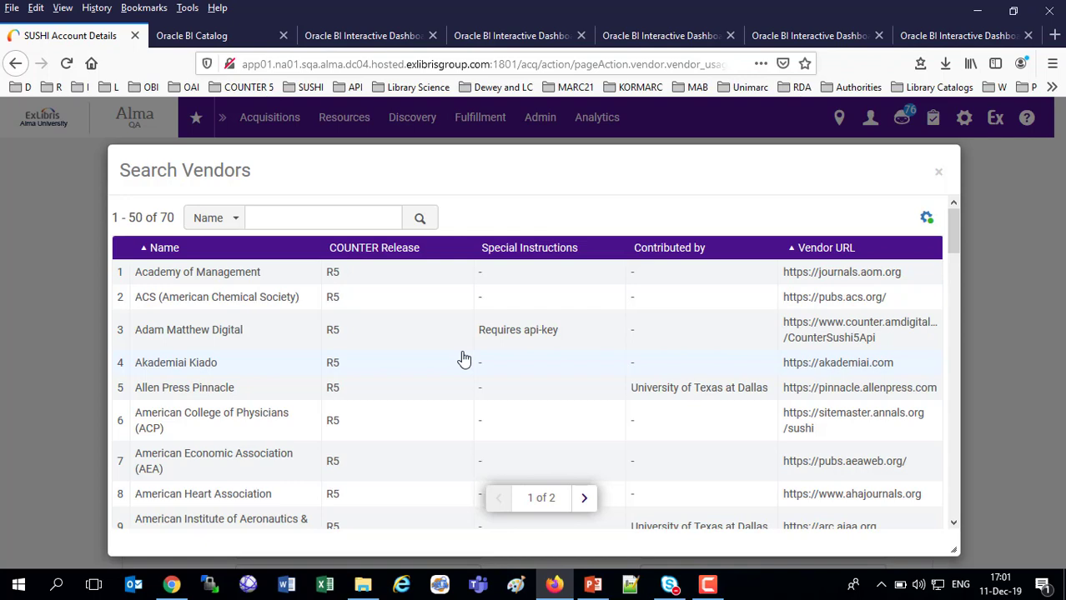
- Narrow the Special Instructions column and go to page 2 with vendors 51–70
{"action": "scroll", "coordinate": [518, 394], "scroll_direction": "down", "scroll_amount": 5}
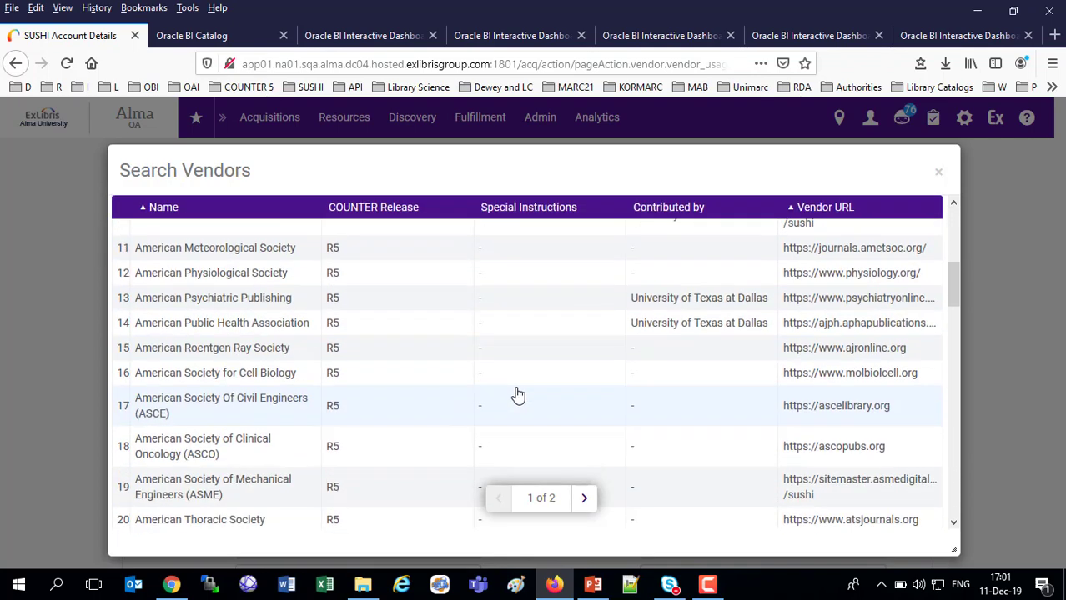
{"action": "scroll", "coordinate": [518, 394], "scroll_direction": "down", "scroll_amount": 8}
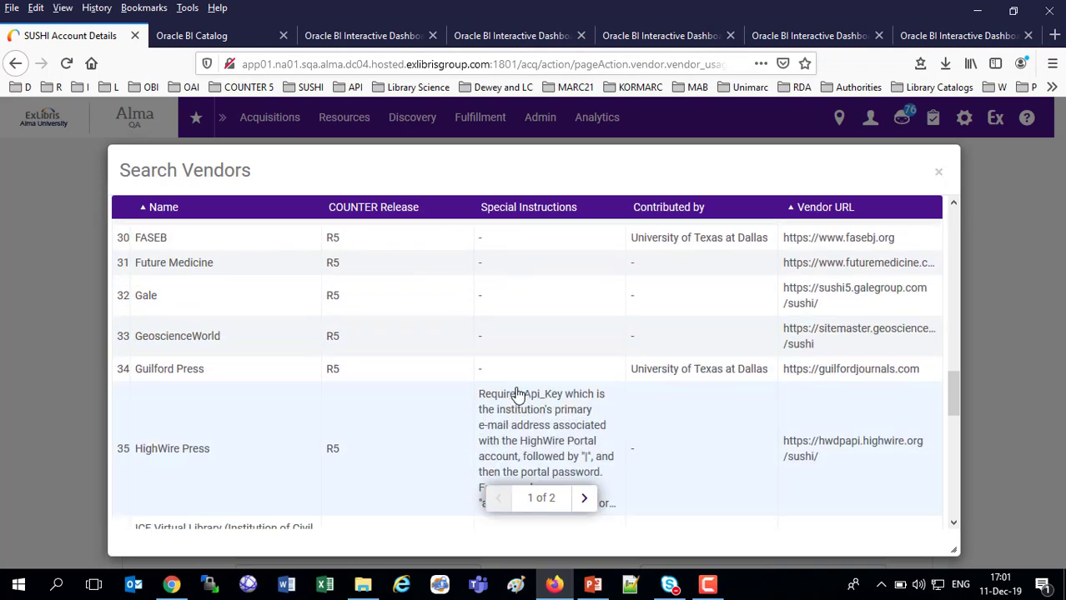
{"action": "scroll", "coordinate": [518, 394], "scroll_direction": "down", "scroll_amount": 3}
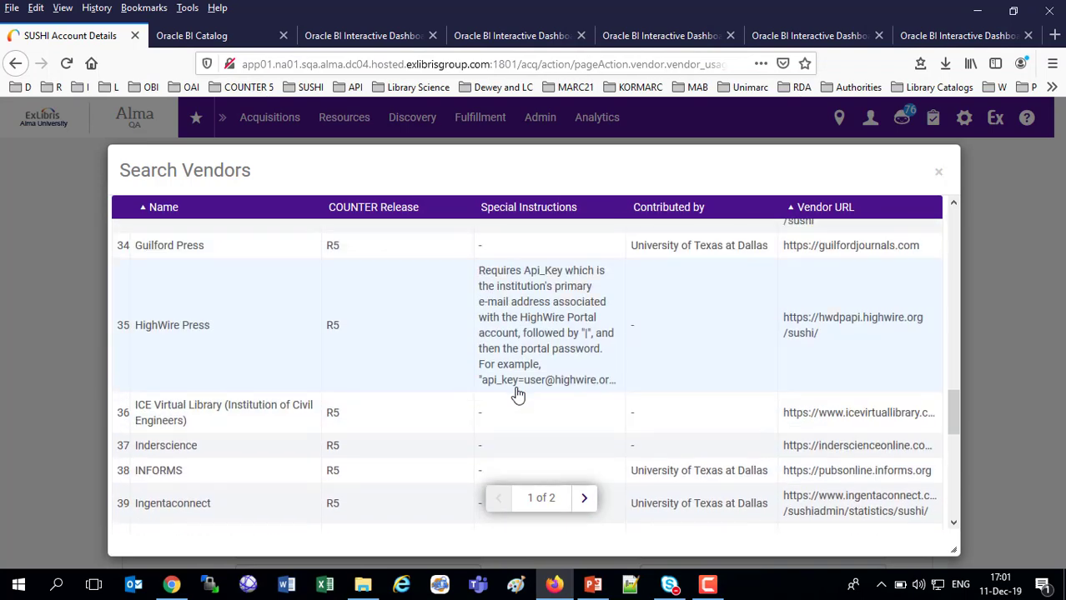
{"action": "scroll", "coordinate": [517, 394], "scroll_direction": "down", "scroll_amount": 5}
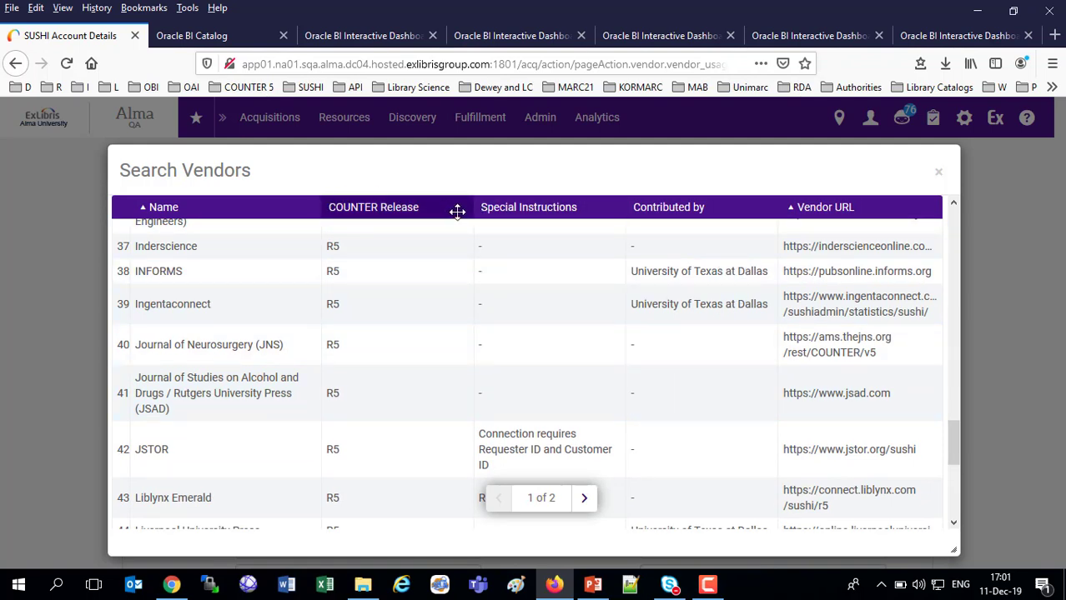
{"action": "mouse_move", "coordinate": [460, 210]}
{"action": "left_mouse_down"}
{"action": "mouse_move", "coordinate": [471, 233]}
{"action": "mouse_move", "coordinate": [454, 247]}
{"action": "left_mouse_up"}
{"action": "scroll", "coordinate": [450, 247], "scroll_direction": "down", "scroll_amount": 2}
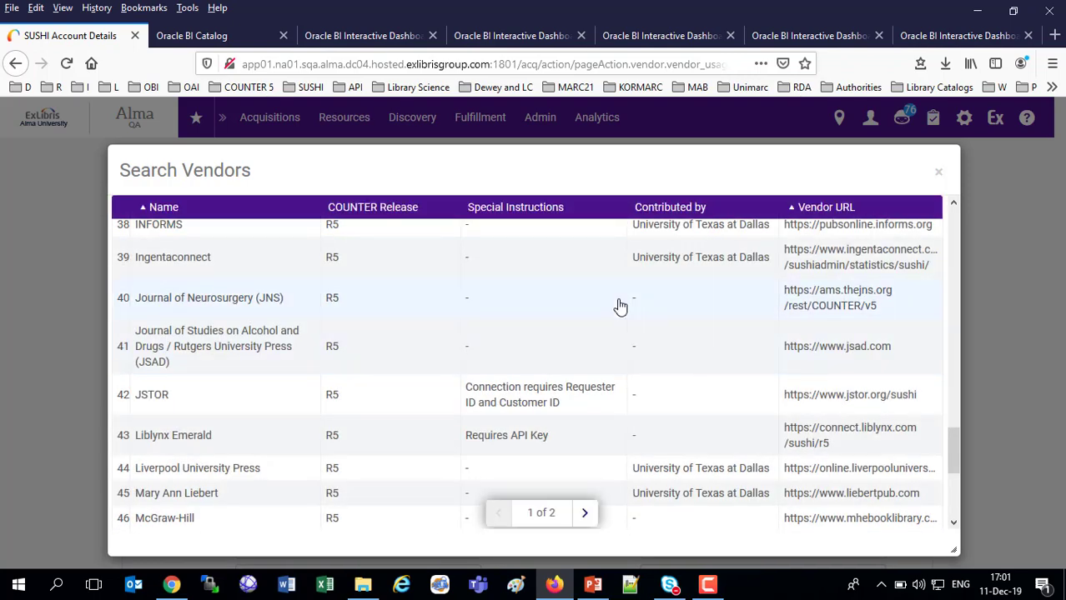
{"action": "left_click_drag", "start_coordinate": [627, 290], "coordinate": [604, 291]}
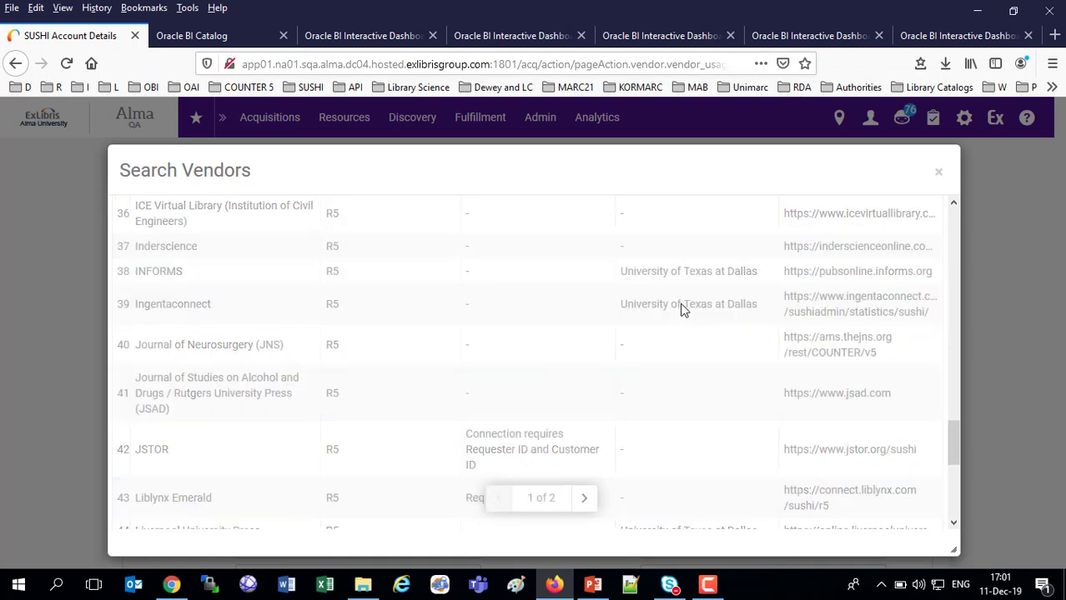
{"action": "scroll", "coordinate": [685, 343], "scroll_direction": "down", "scroll_amount": 3}
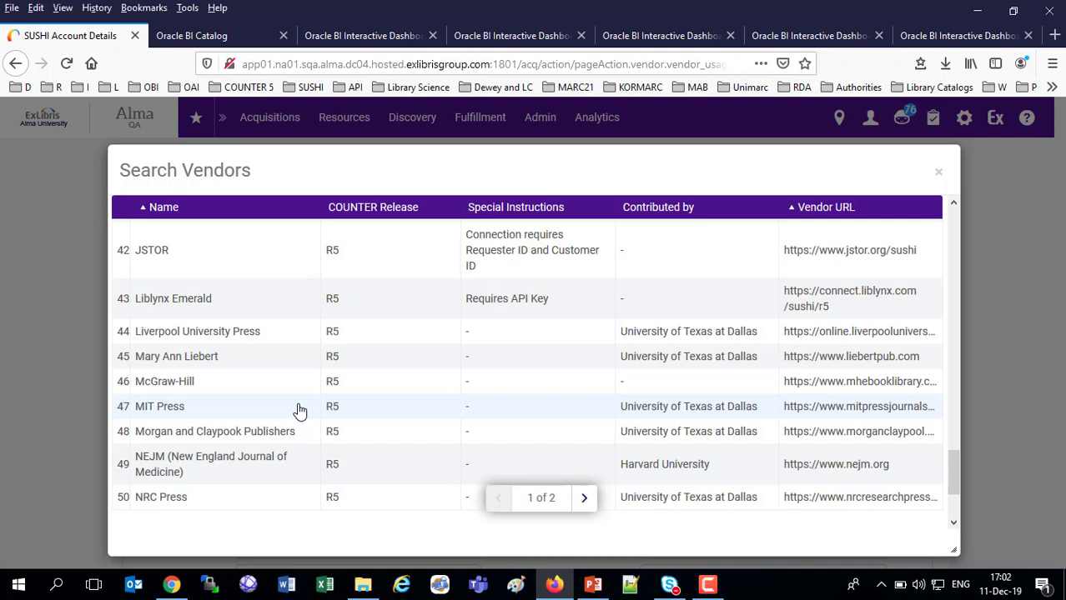
{"action": "scroll", "coordinate": [351, 392], "scroll_direction": "down", "scroll_amount": 3}
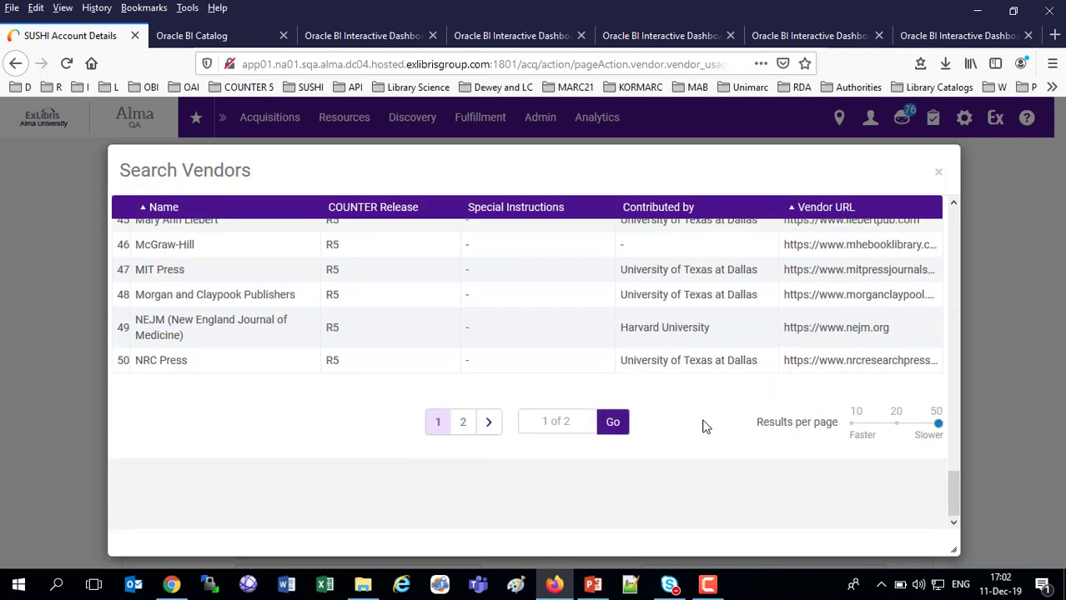
{"action": "left_click", "coordinate": [464, 423]}
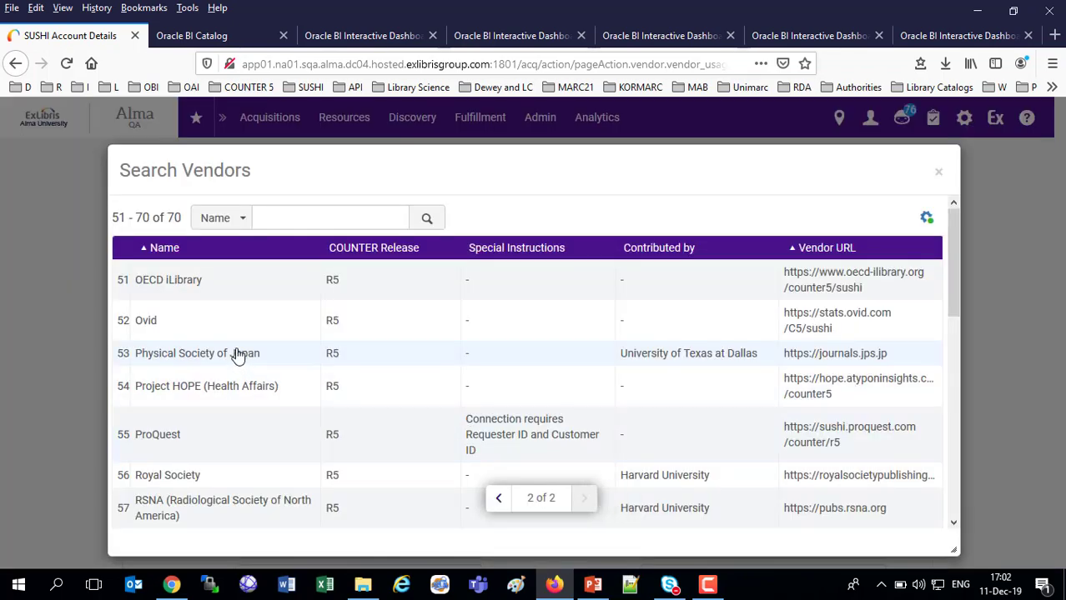
- Select Physical Society of Japan as the SUSHI account's vendor
{"action": "left_click", "coordinate": [249, 360]}
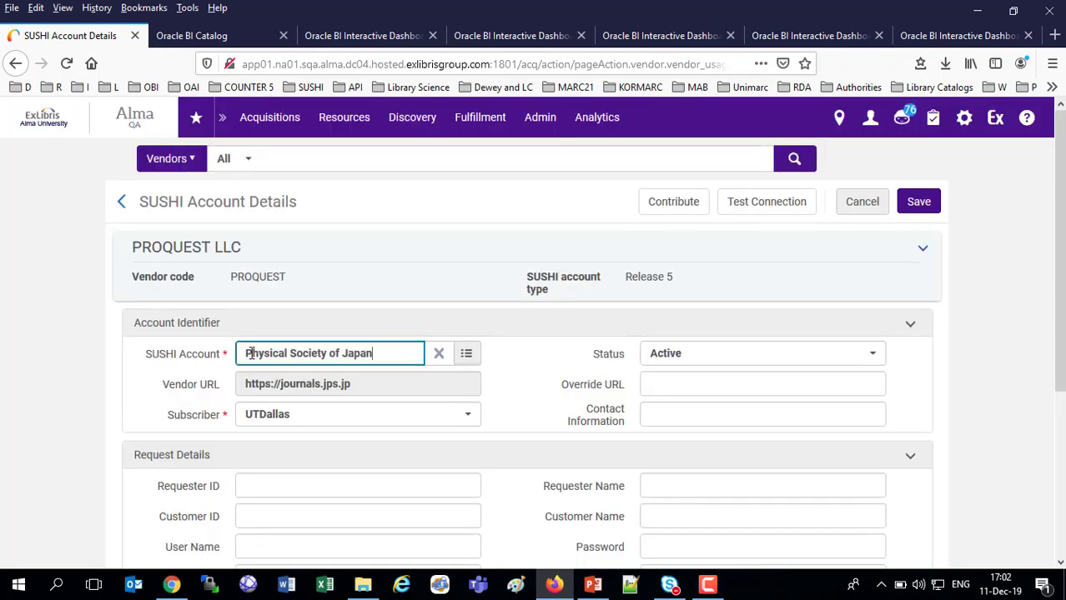
{"action": "scroll", "coordinate": [254, 354], "scroll_direction": "down", "scroll_amount": 3}
{"action": "scroll", "coordinate": [233, 284], "scroll_direction": "down", "scroll_amount": 1}
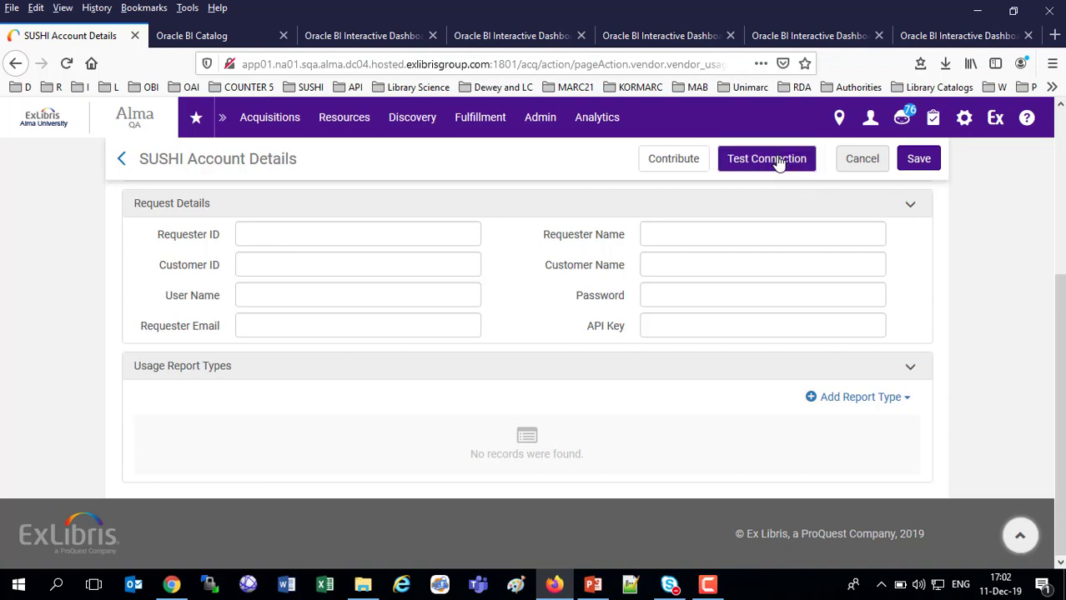
- Add the pr, pr_p1 and tr_b3 report types to the account
{"action": "left_click", "coordinate": [859, 399]}
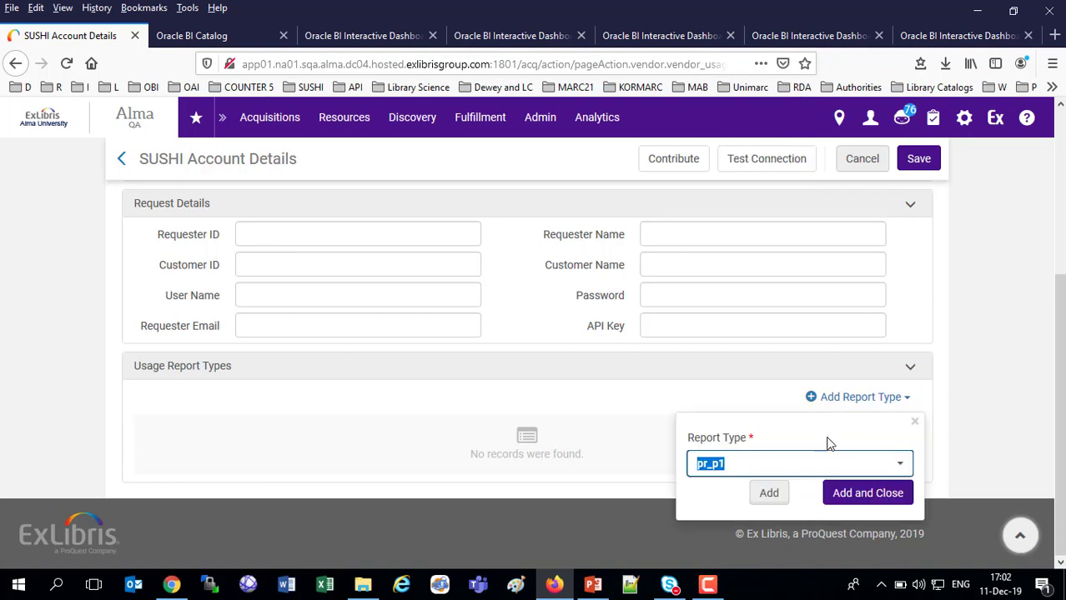
{"action": "left_click", "coordinate": [900, 463]}
{"action": "scroll", "coordinate": [740, 248], "scroll_direction": "down", "scroll_amount": 1}
{"action": "left_click", "coordinate": [719, 231]}
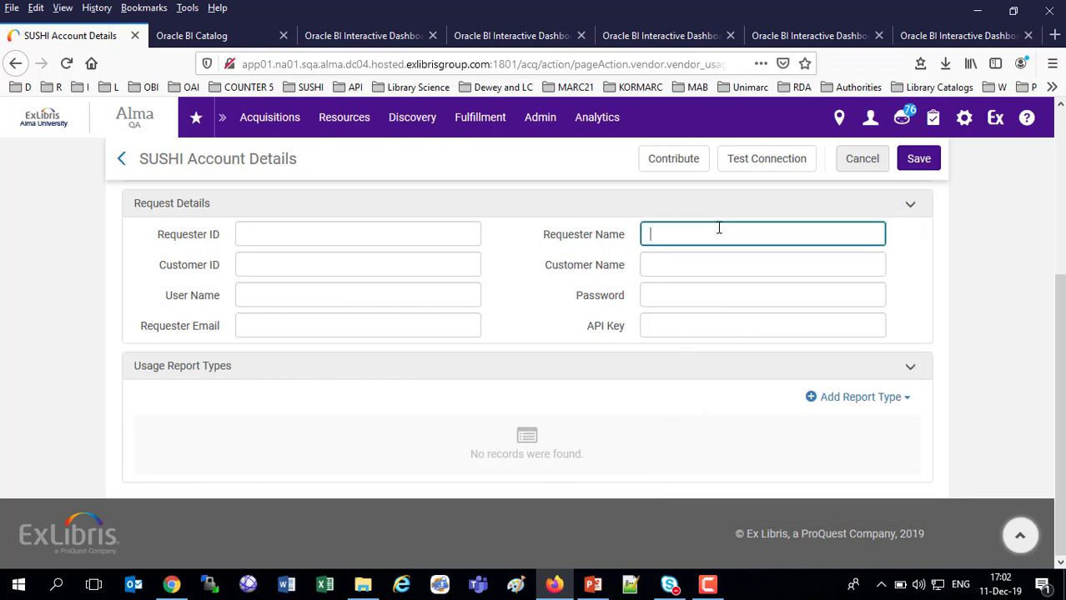
{"action": "left_click", "coordinate": [868, 403]}
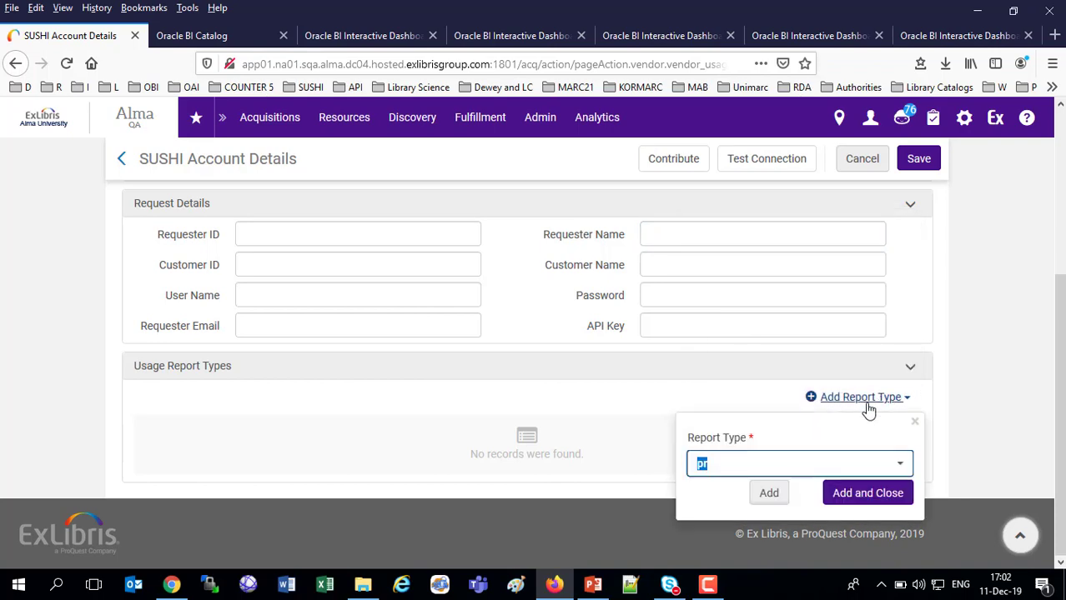
{"action": "left_click", "coordinate": [769, 493]}
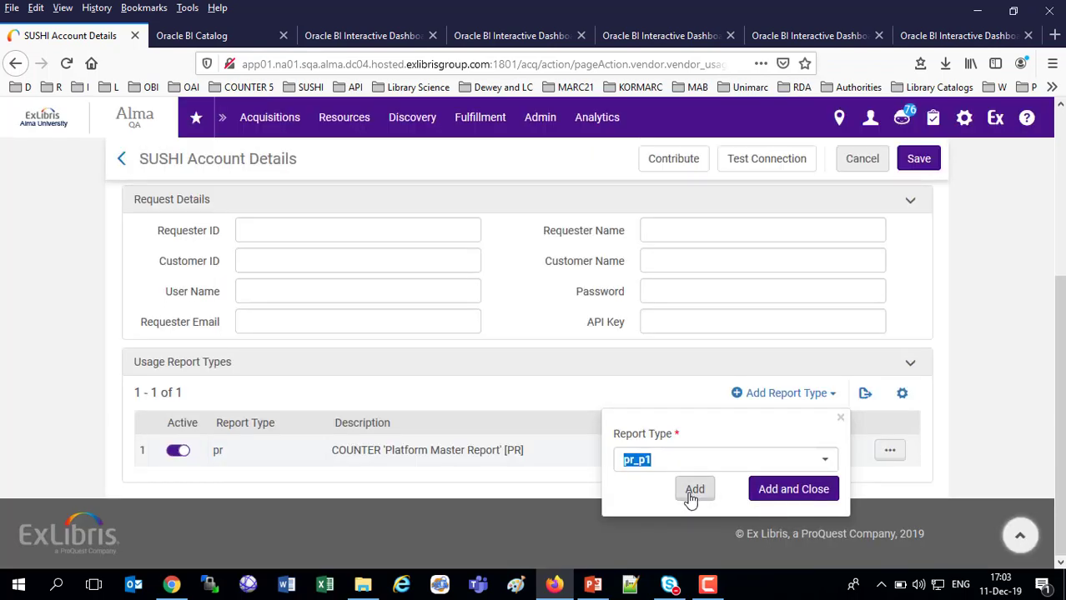
{"action": "left_click", "coordinate": [692, 494]}
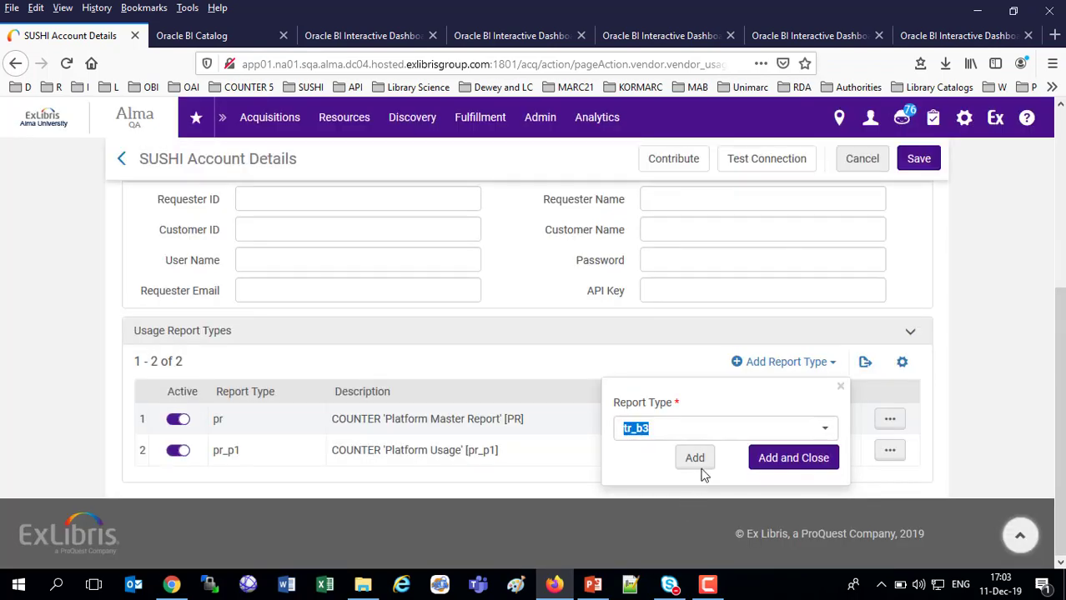
{"action": "left_click", "coordinate": [700, 463]}
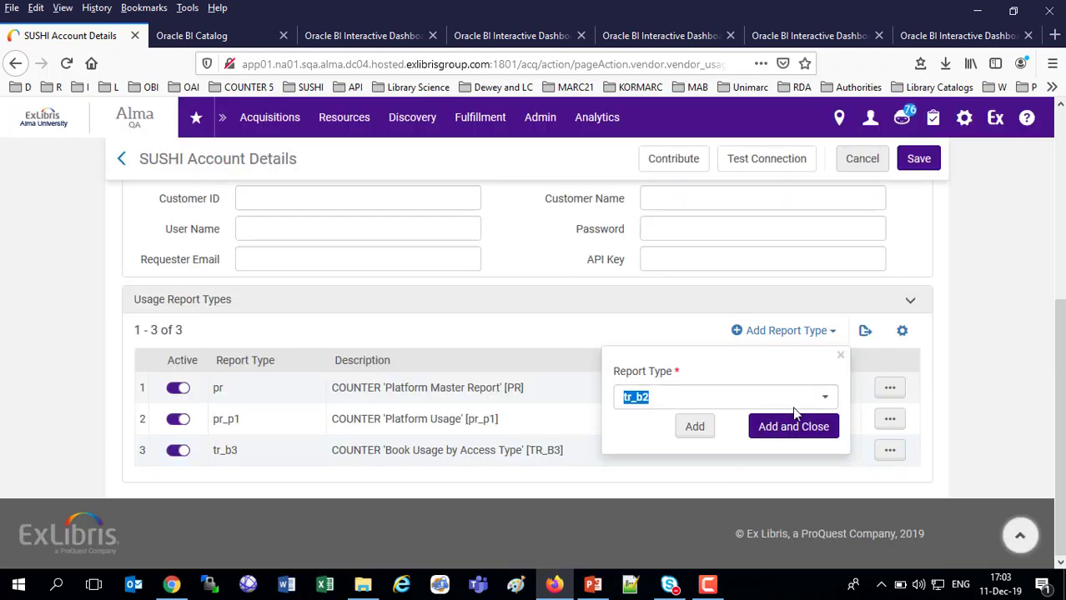
{"action": "left_click", "coordinate": [841, 356]}
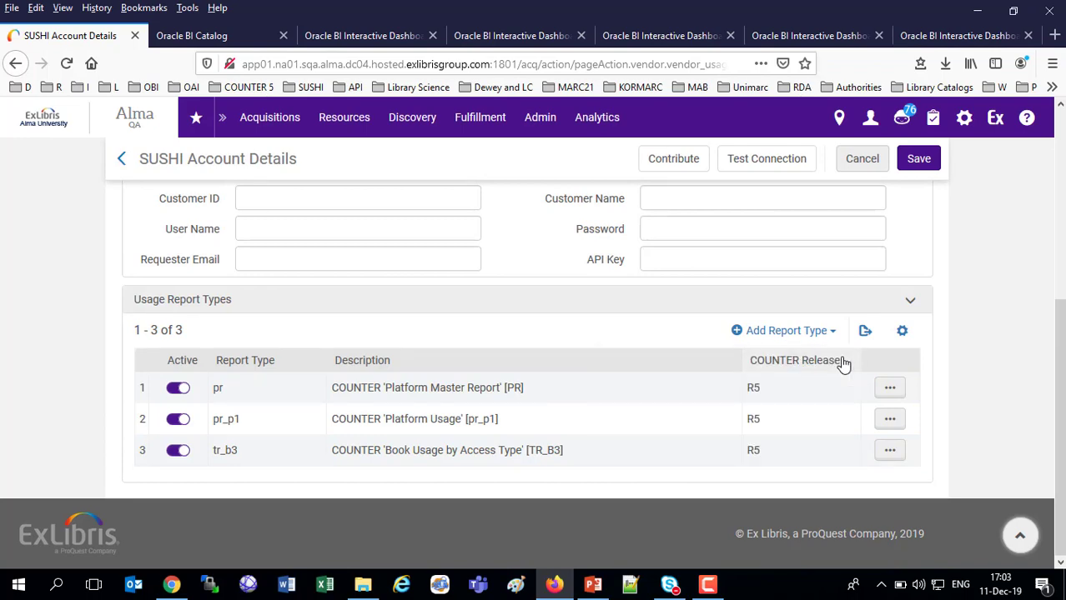
{"action": "scroll", "coordinate": [842, 365], "scroll_direction": "up", "scroll_amount": 5}
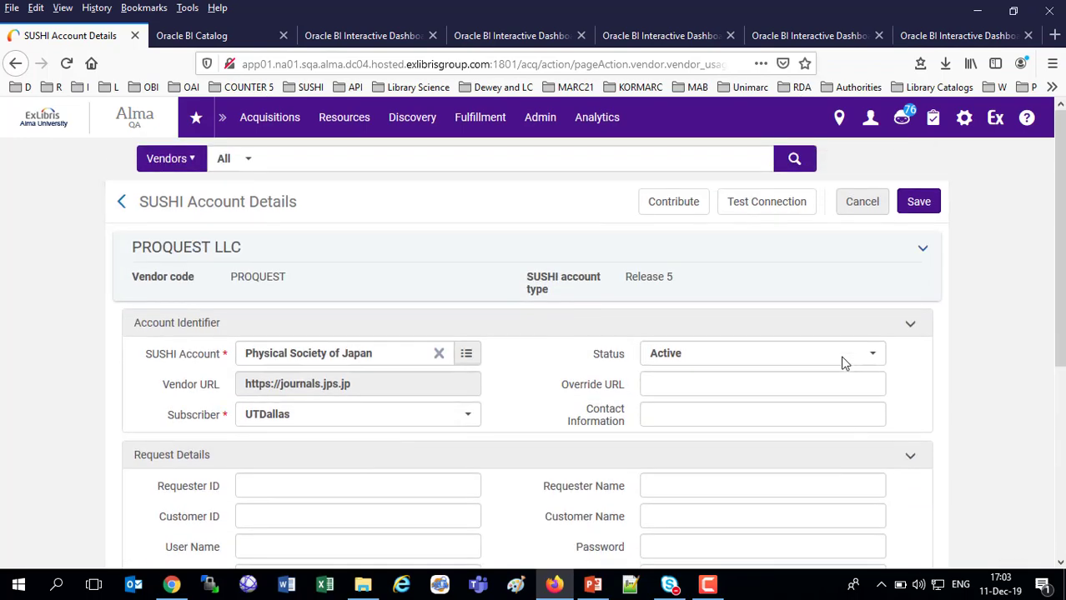
- Cancel the Physical Society of Japan account and switch back to the Usage via COUNTER reports dashboard
{"action": "left_click", "coordinate": [860, 207]}
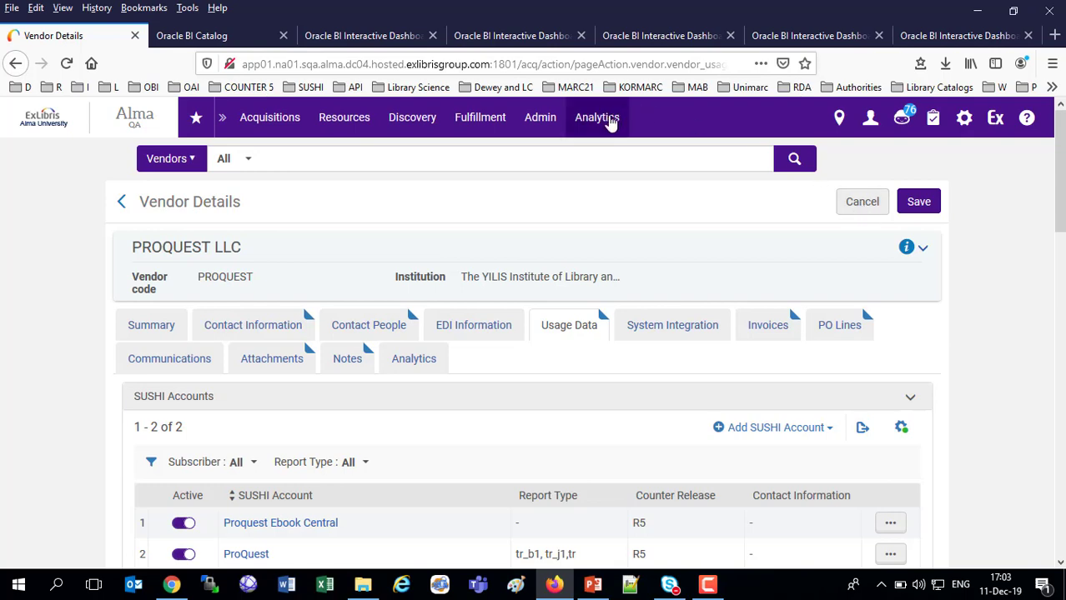
{"action": "left_click", "coordinate": [606, 117]}
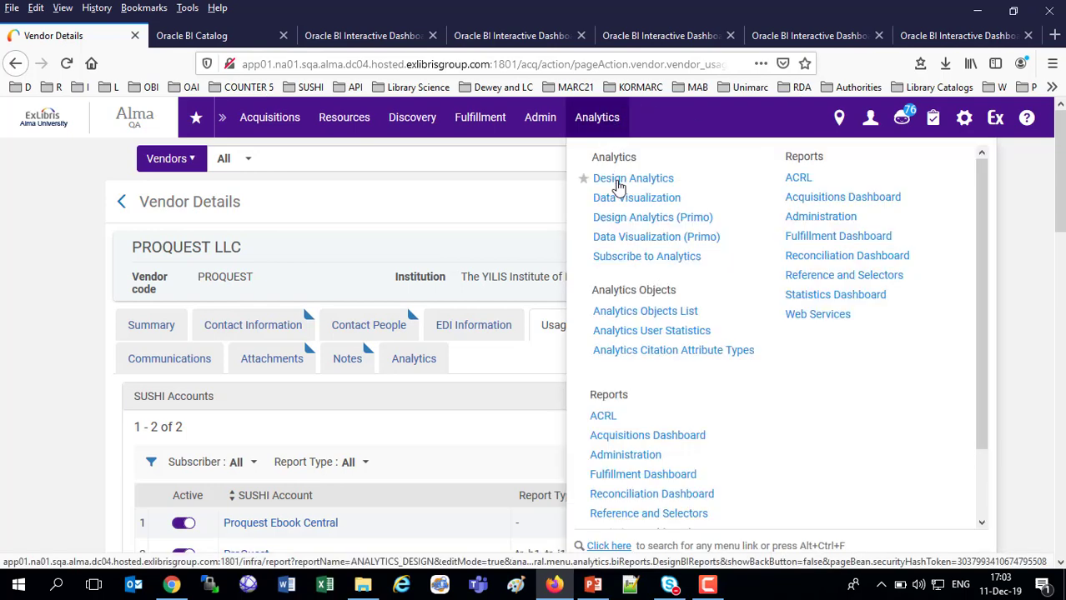
{"action": "left_click", "coordinate": [314, 36]}
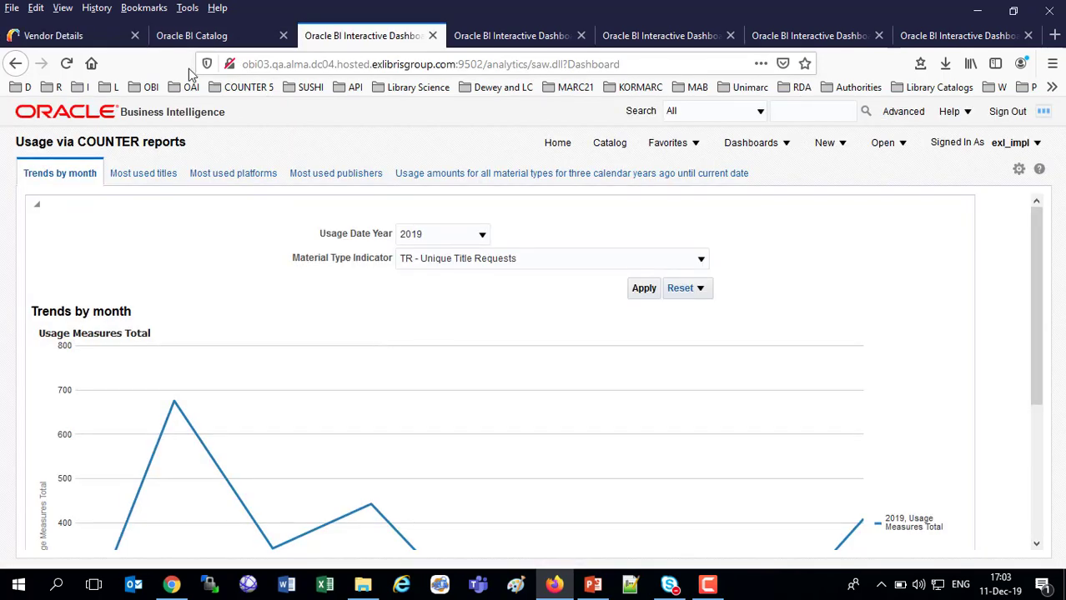
{"action": "left_click", "coordinate": [185, 38]}
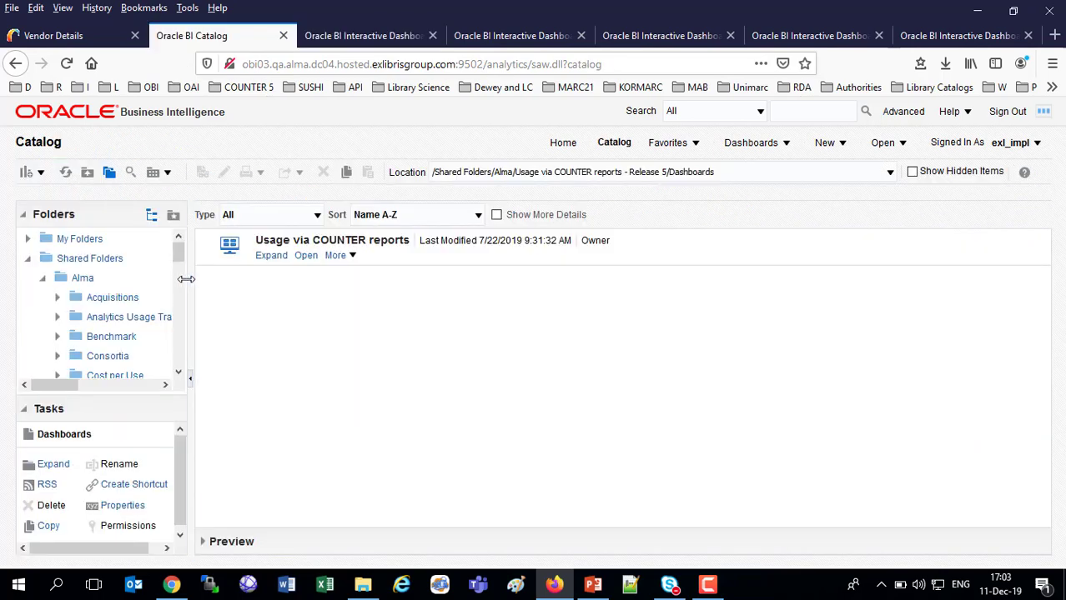
{"action": "left_click_drag", "start_coordinate": [194, 279], "coordinate": [241, 296]}
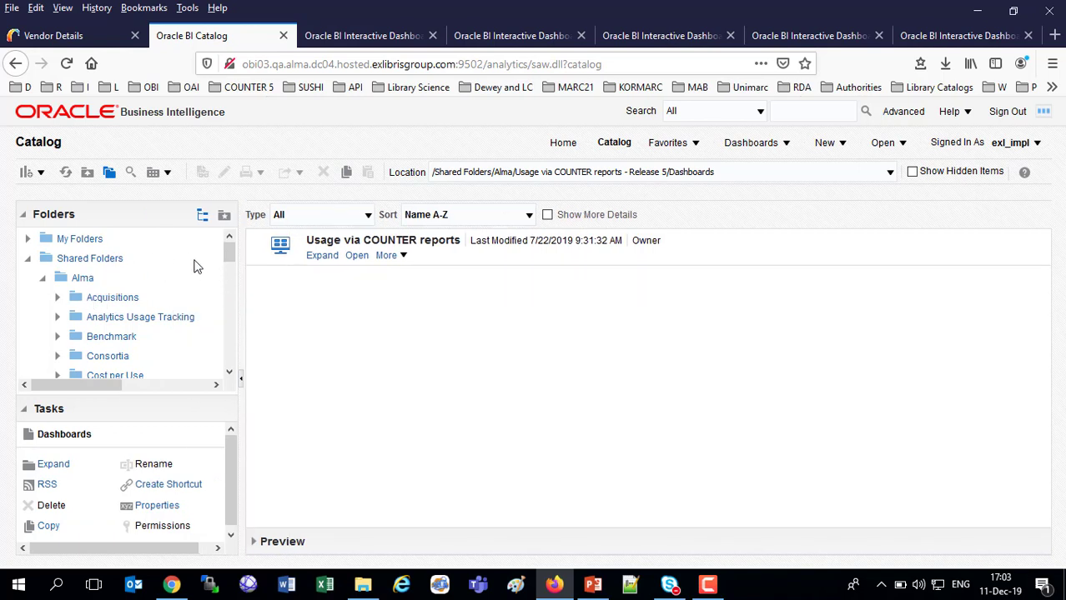
{"action": "left_click_drag", "start_coordinate": [226, 253], "coordinate": [250, 336]}
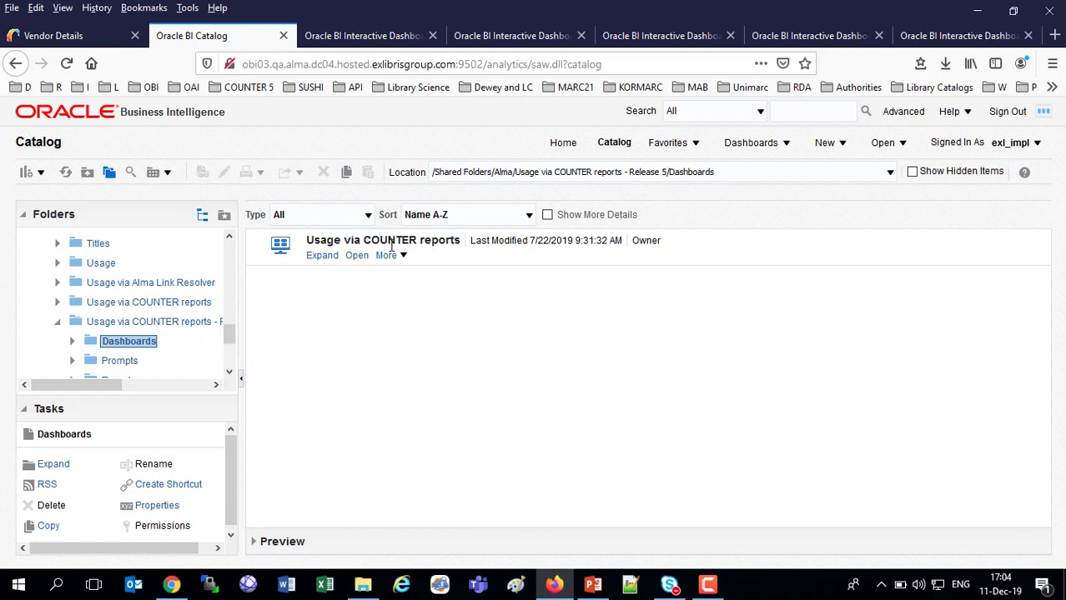
{"action": "left_click", "coordinate": [383, 33]}
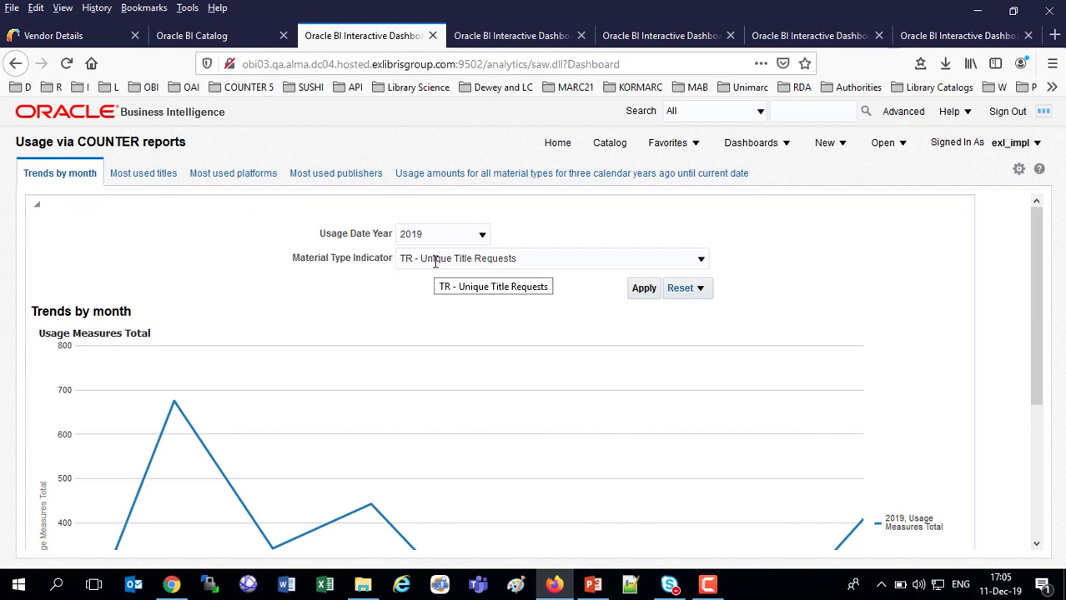
- Switch the Material Type Indicator to PR - Unique Item Requests and apply it
{"action": "left_click", "coordinate": [701, 261]}
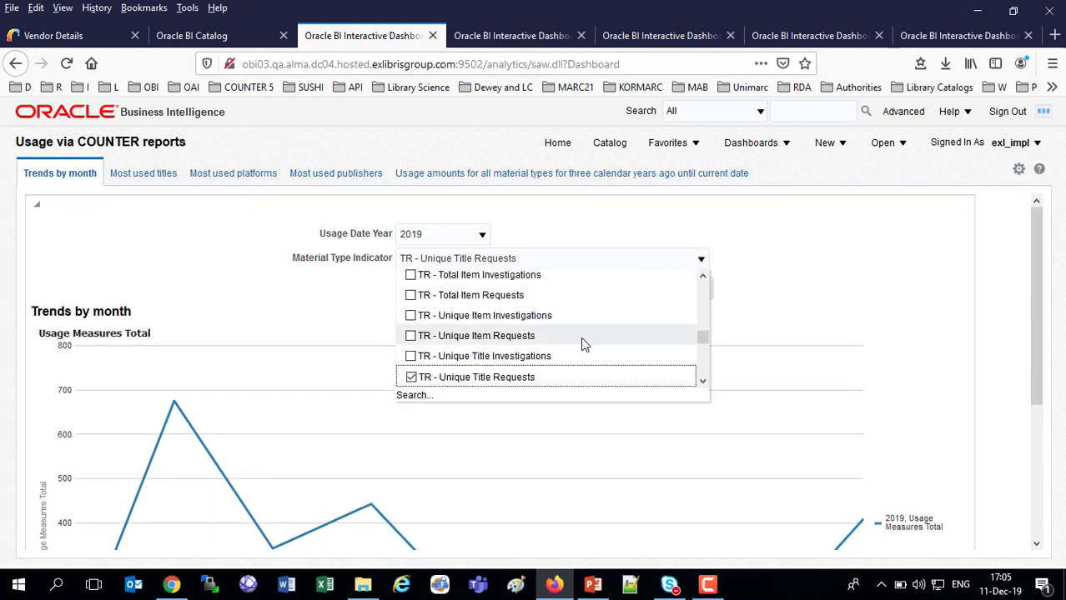
{"action": "left_click", "coordinate": [410, 377]}
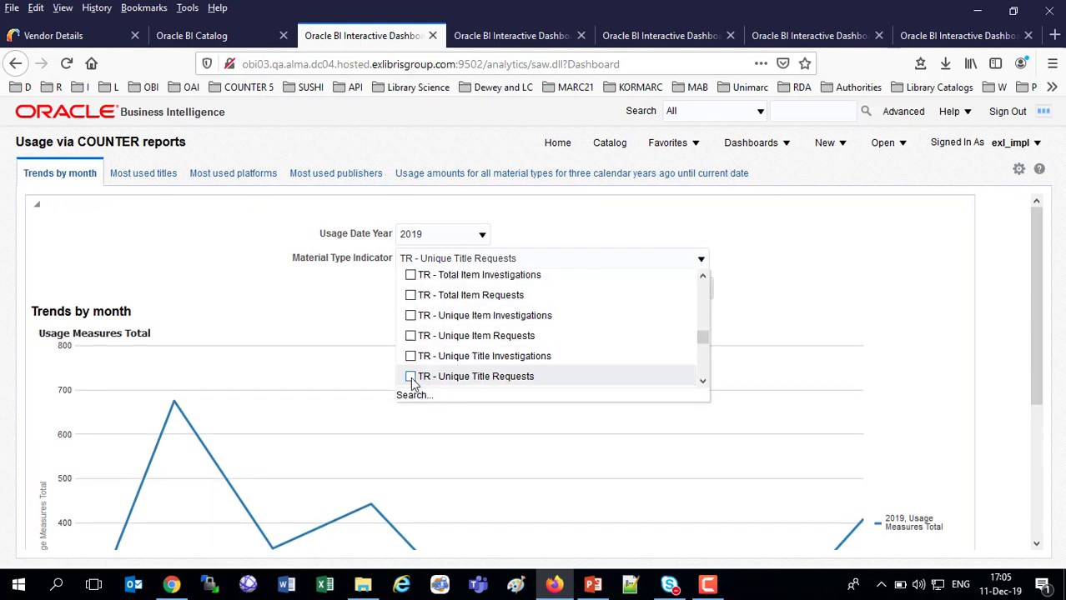
{"action": "scroll", "coordinate": [574, 342], "scroll_direction": "up", "scroll_amount": 3}
{"action": "scroll", "coordinate": [573, 344], "scroll_direction": "up", "scroll_amount": 3}
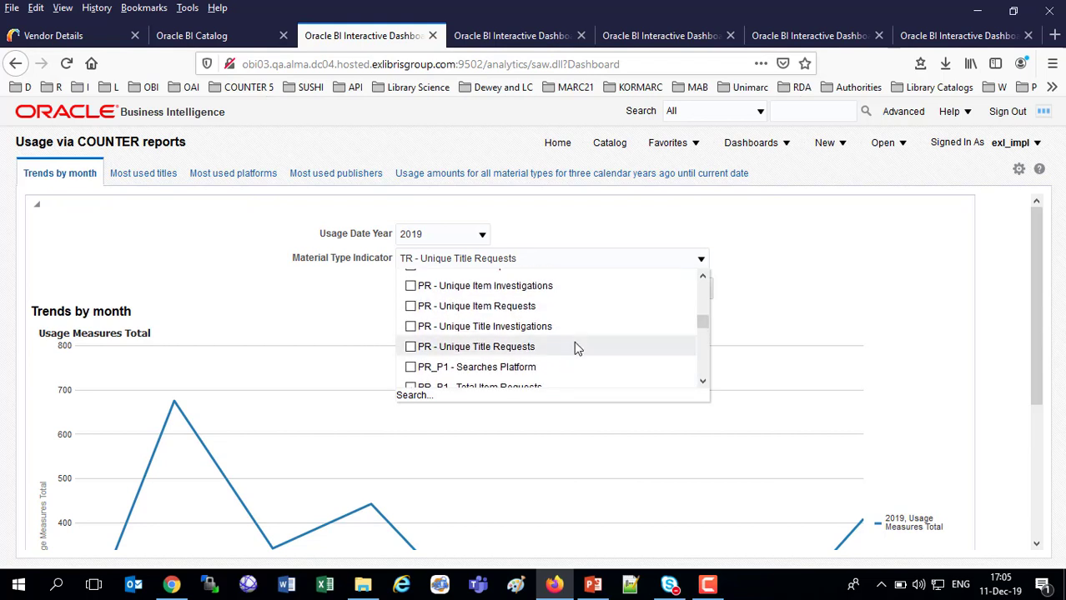
{"action": "left_click", "coordinate": [411, 309]}
{"action": "left_click", "coordinate": [805, 311]}
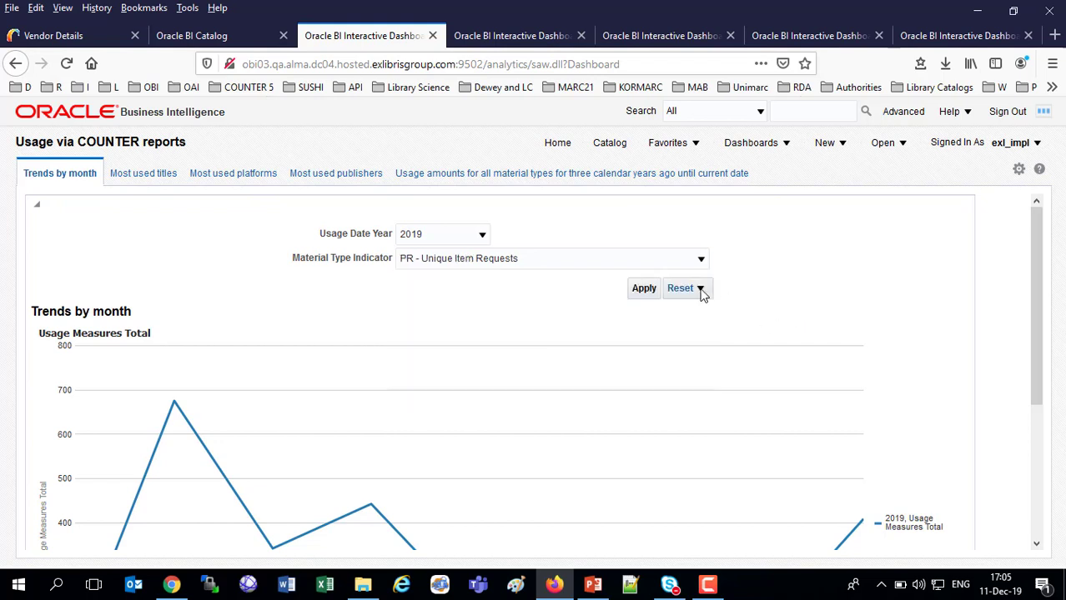
{"action": "left_click", "coordinate": [645, 292]}
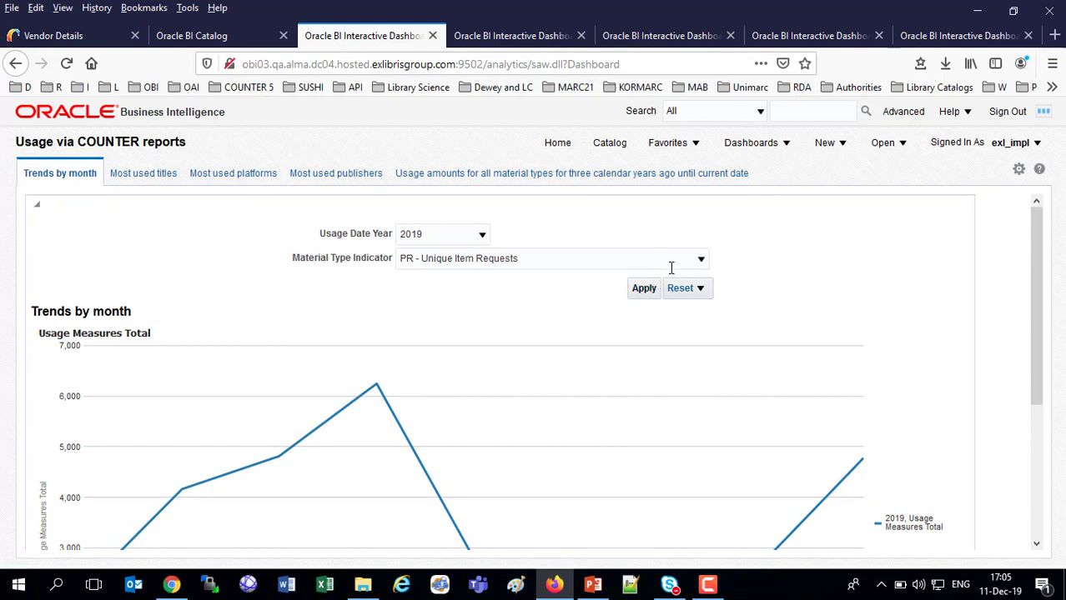
- Set the Material Type Indicator filter to (All Column Values)
{"action": "left_click", "coordinate": [699, 260]}
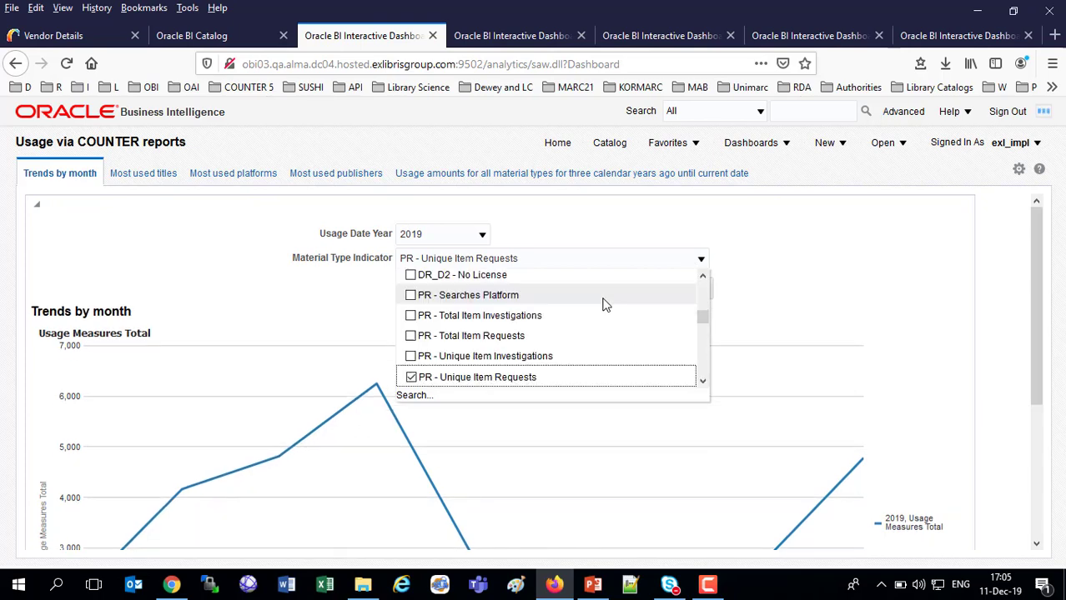
{"action": "scroll", "coordinate": [435, 309], "scroll_direction": "up", "scroll_amount": 10}
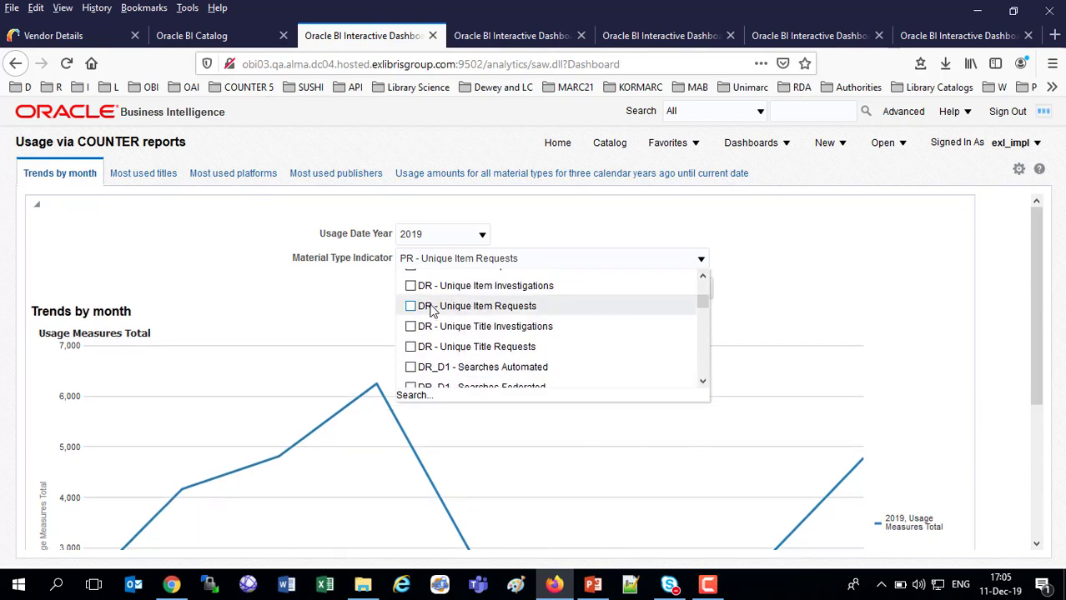
{"action": "left_click", "coordinate": [411, 281]}
{"action": "left_click", "coordinate": [914, 287]}
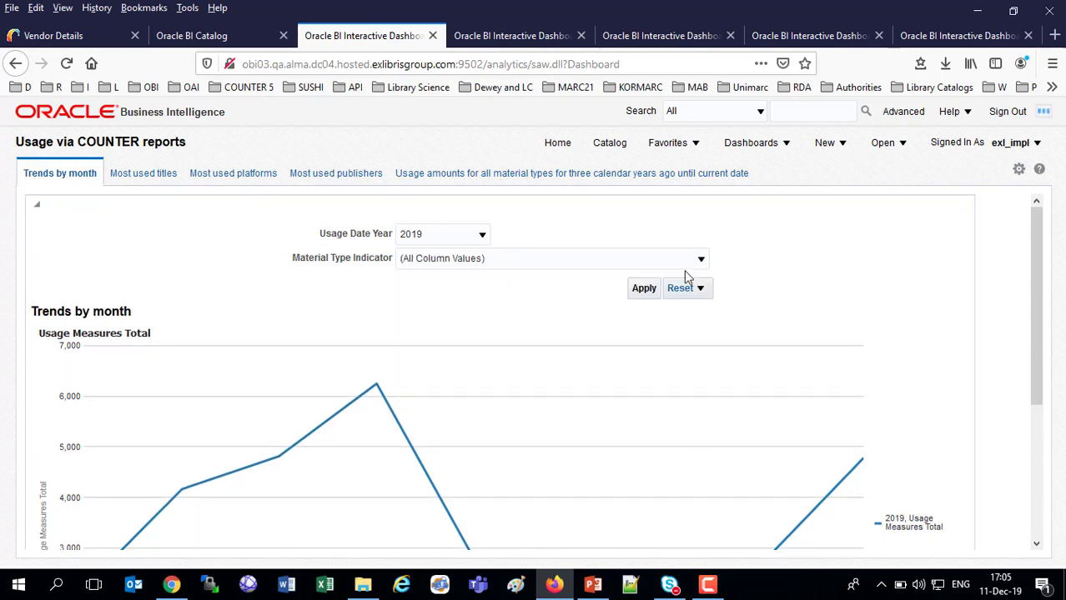
- Apply the all-material-types filter and review the updated 2019 chart
{"action": "left_click", "coordinate": [643, 290]}
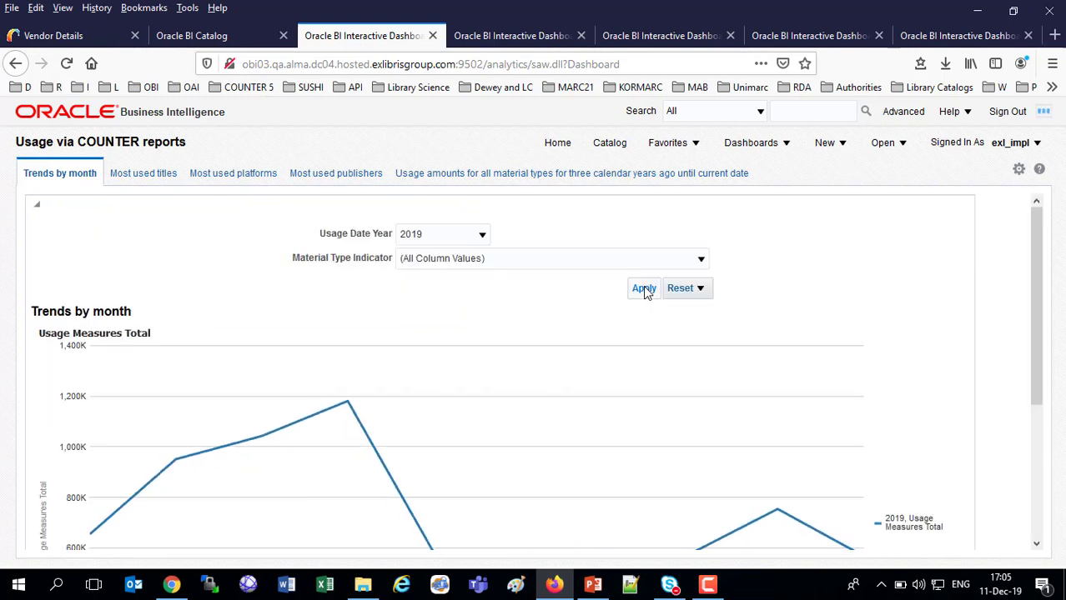
{"action": "scroll", "coordinate": [734, 379], "scroll_direction": "down", "scroll_amount": 3}
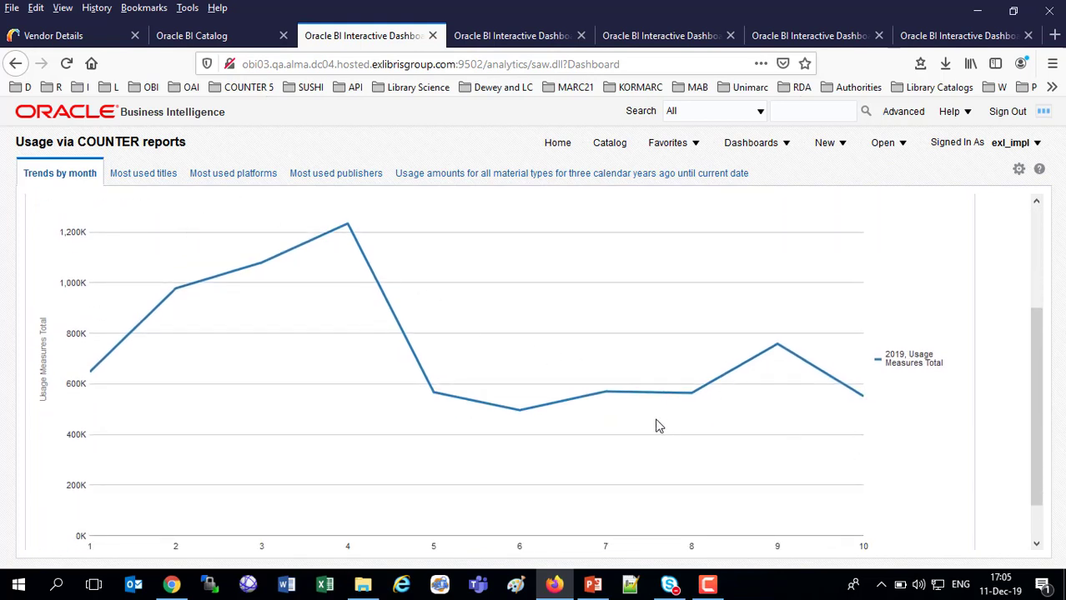
{"action": "scroll", "coordinate": [646, 414], "scroll_direction": "up", "scroll_amount": 3}
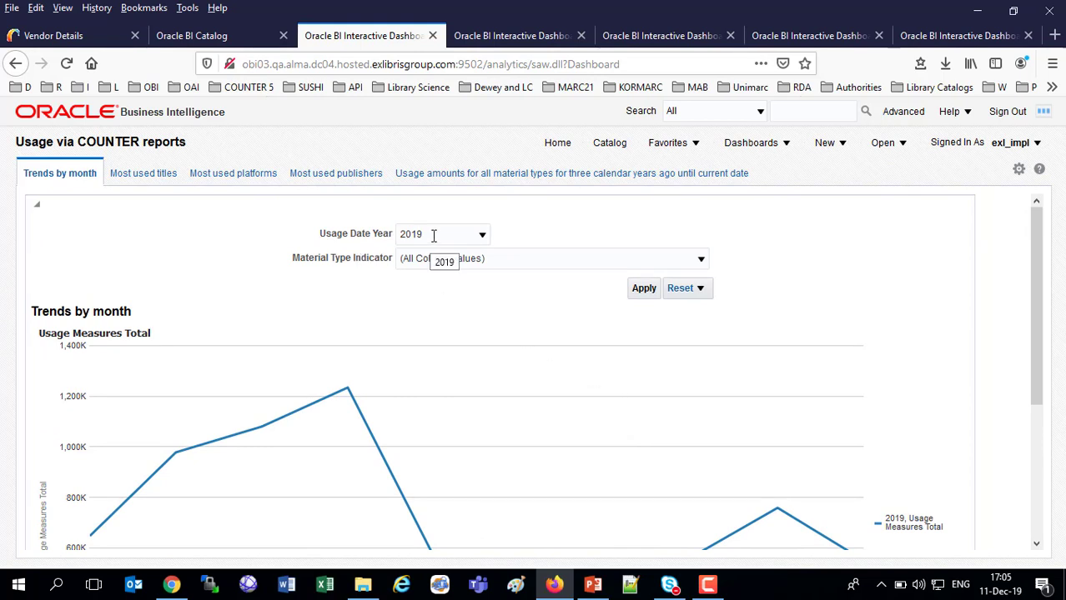
{"action": "scroll", "coordinate": [455, 250], "scroll_direction": "down", "scroll_amount": 3}
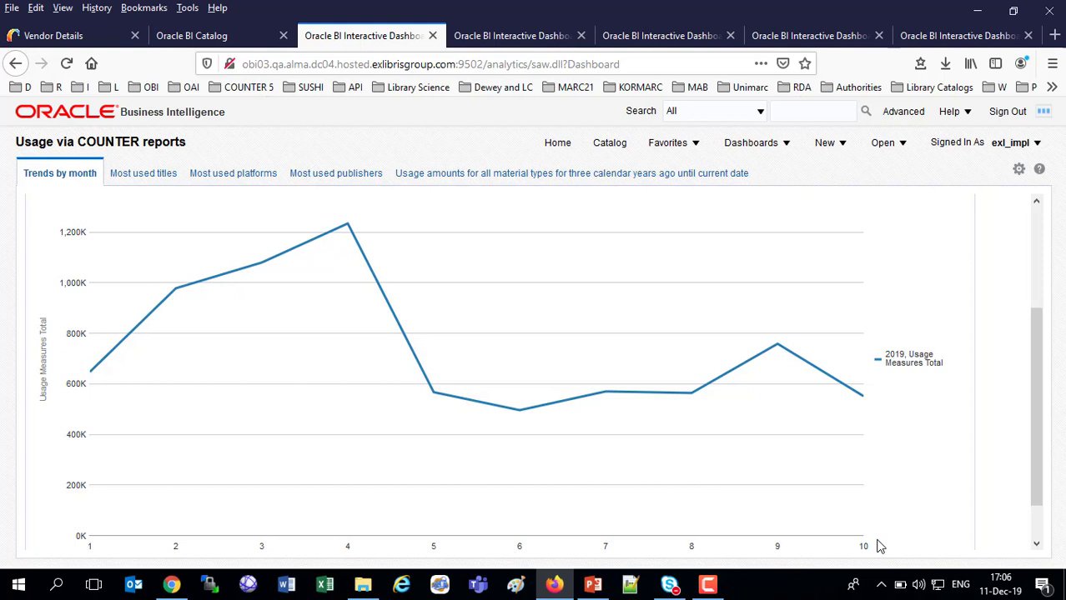
{"action": "scroll", "coordinate": [851, 533], "scroll_direction": "up", "scroll_amount": 3}
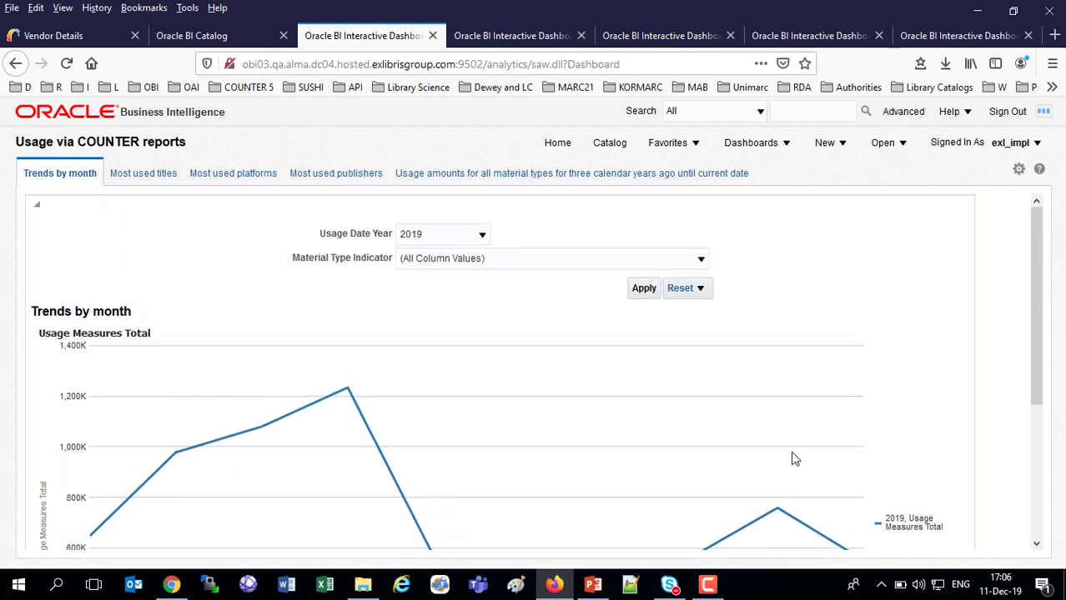
- Reset the filters to default TR - Unique Title Requests and redraw the chart
{"action": "left_click", "coordinate": [558, 260]}
{"action": "left_click", "coordinate": [644, 287]}
{"action": "left_click", "coordinate": [688, 295]}
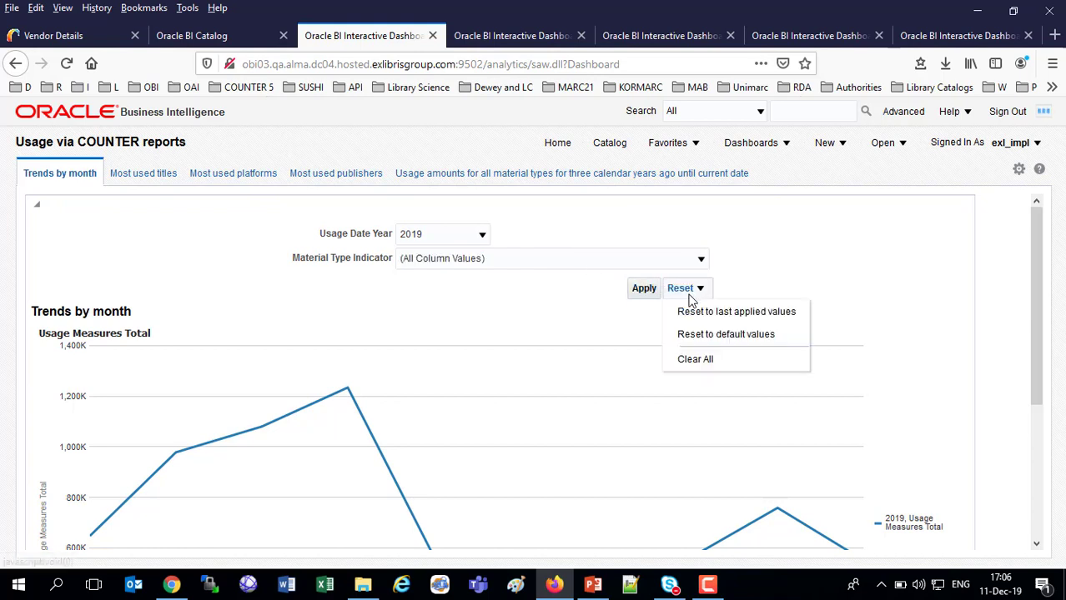
{"action": "left_click", "coordinate": [720, 335]}
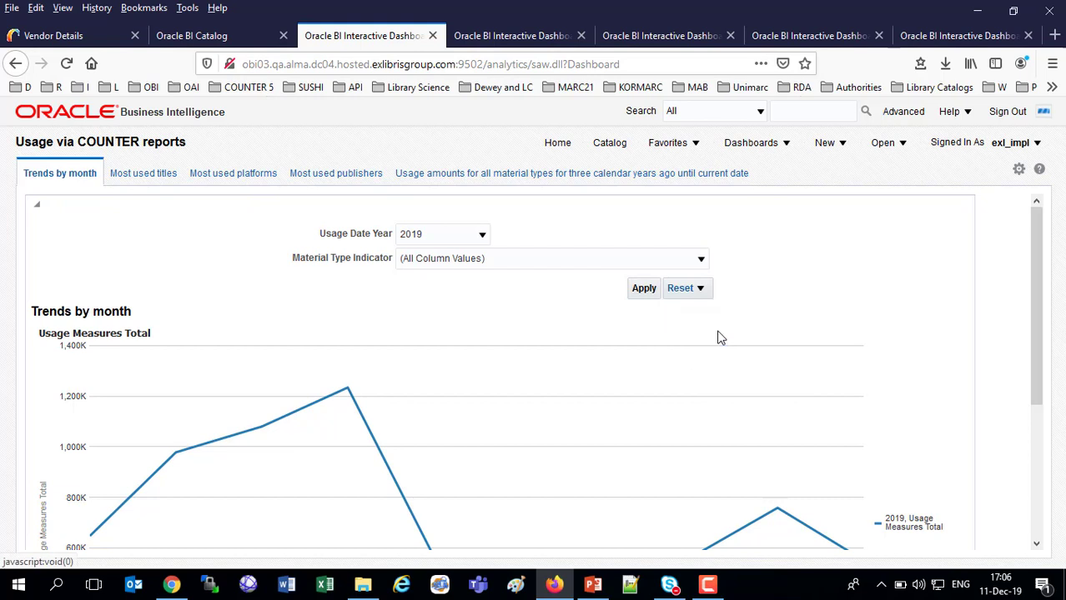
{"action": "left_click", "coordinate": [643, 289]}
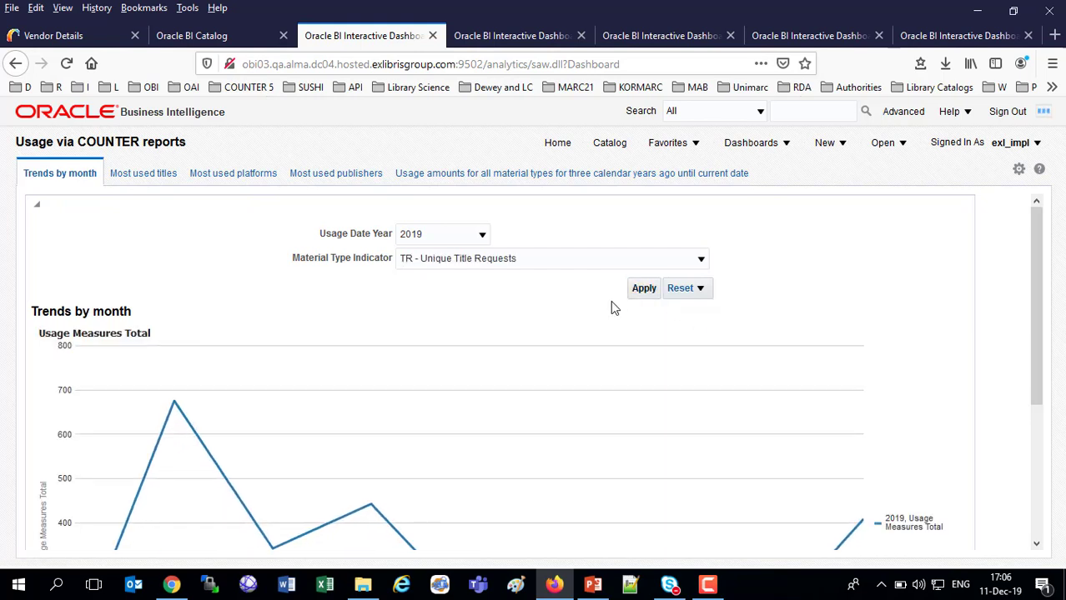
{"action": "left_click", "coordinate": [467, 35]}
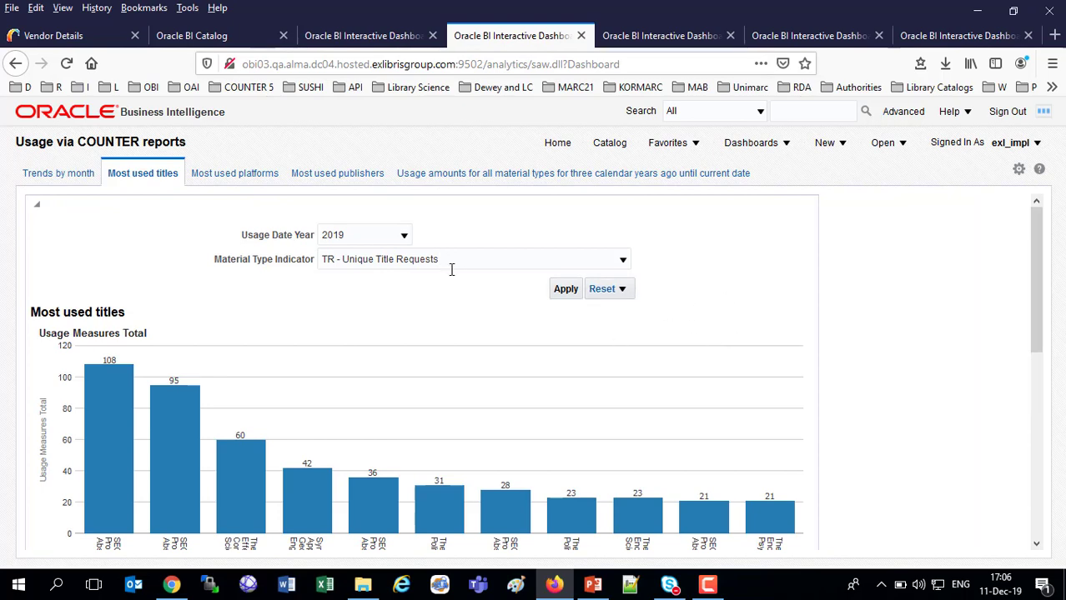
- Review the 2019 most used titles and most used platforms charts
{"action": "scroll", "coordinate": [783, 328], "scroll_direction": "down", "scroll_amount": 3}
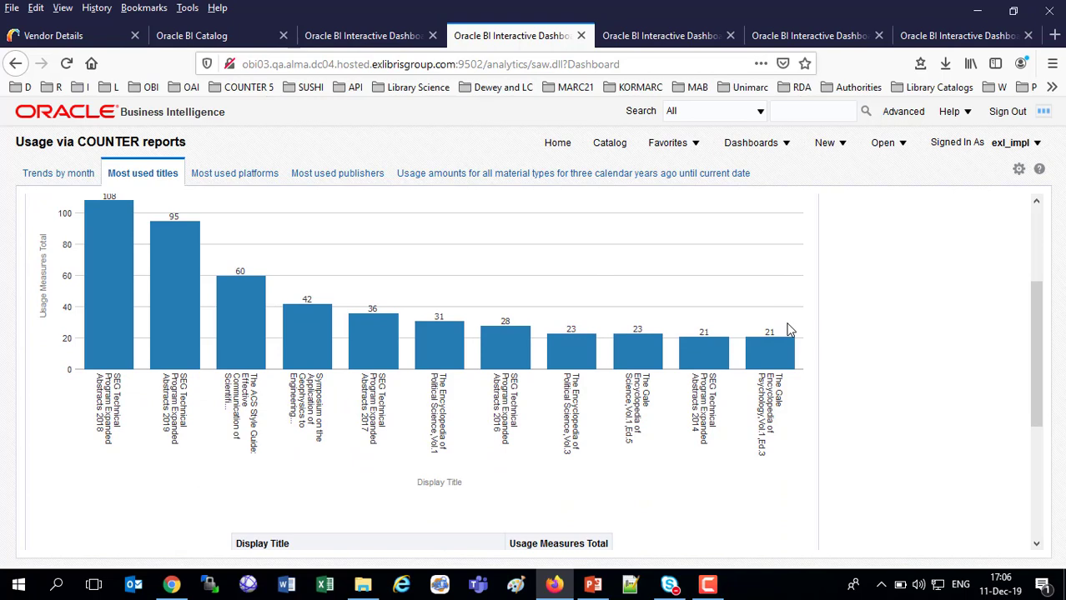
{"action": "scroll", "coordinate": [780, 337], "scroll_direction": "down", "scroll_amount": 5}
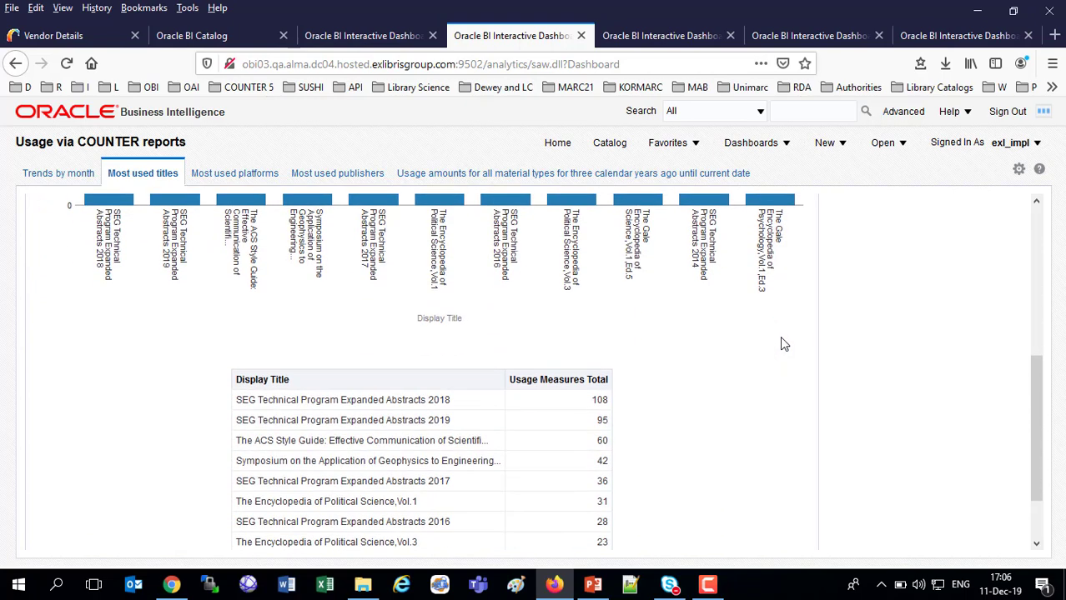
{"action": "scroll", "coordinate": [780, 337], "scroll_direction": "up", "scroll_amount": 3}
{"action": "scroll", "coordinate": [780, 337], "scroll_direction": "up", "scroll_amount": 4}
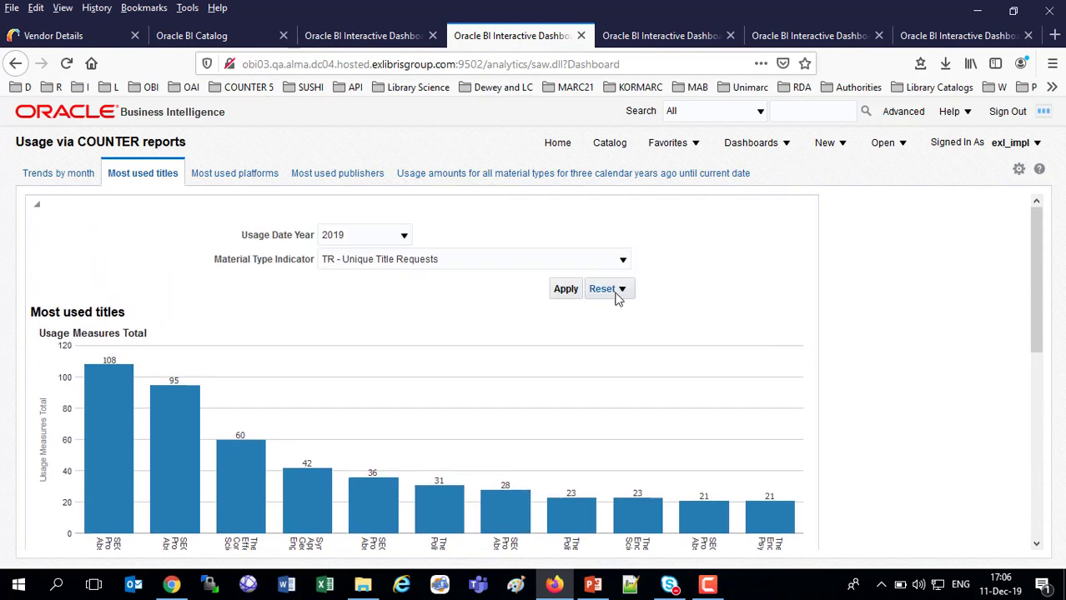
{"action": "left_click", "coordinate": [659, 35]}
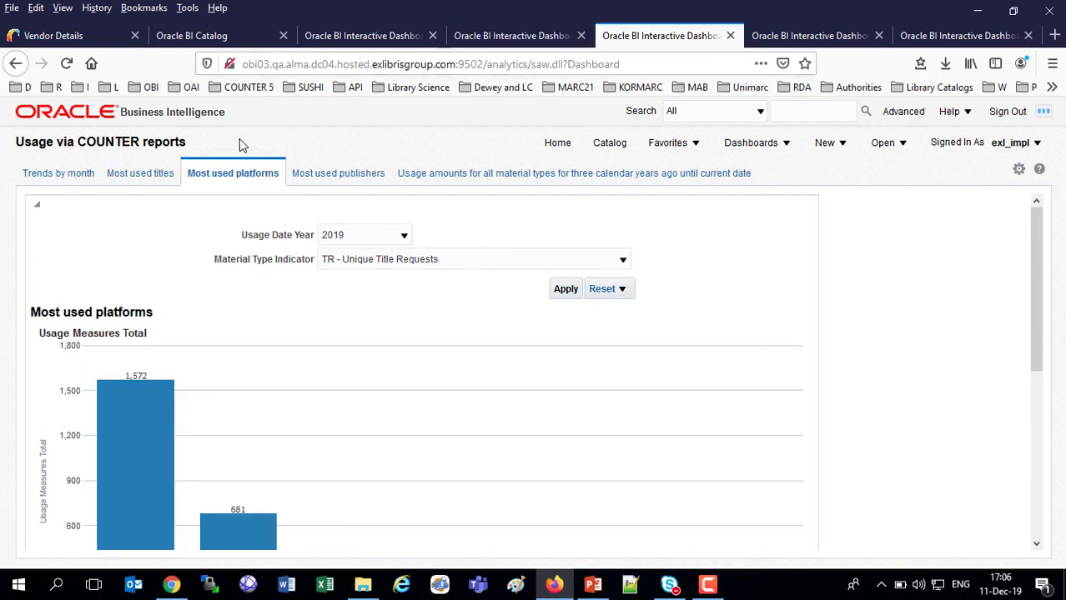
{"action": "scroll", "coordinate": [459, 312], "scroll_direction": "down", "scroll_amount": 2}
{"action": "scroll", "coordinate": [465, 319], "scroll_direction": "down", "scroll_amount": 3}
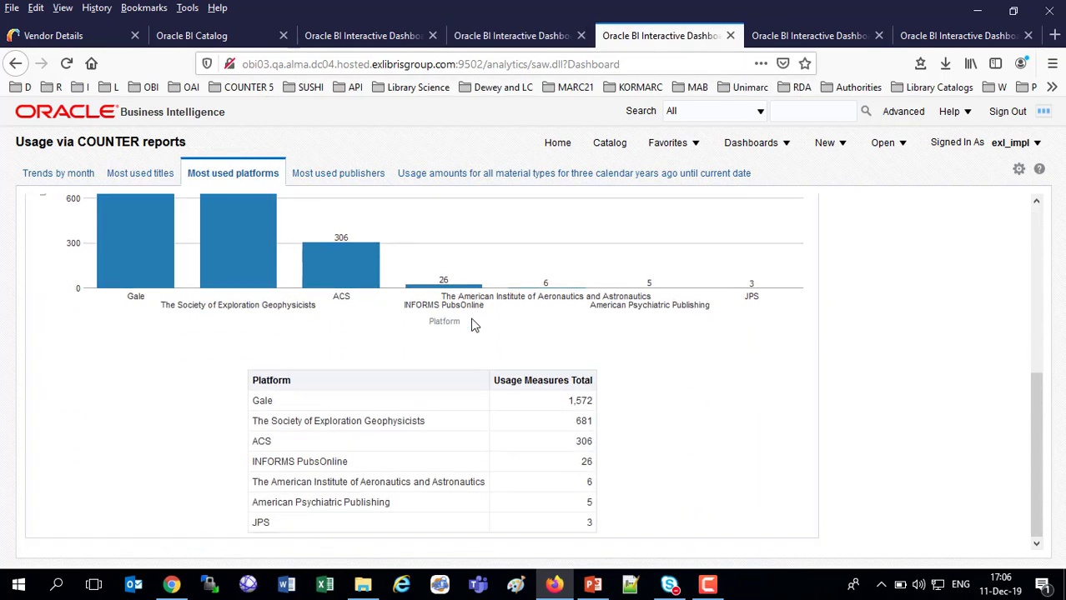
{"action": "scroll", "coordinate": [472, 325], "scroll_direction": "up", "scroll_amount": 6}
- Review the most used publishers chart, led by Society of Exploration Geophysicists at 637
{"action": "left_click", "coordinate": [779, 35]}
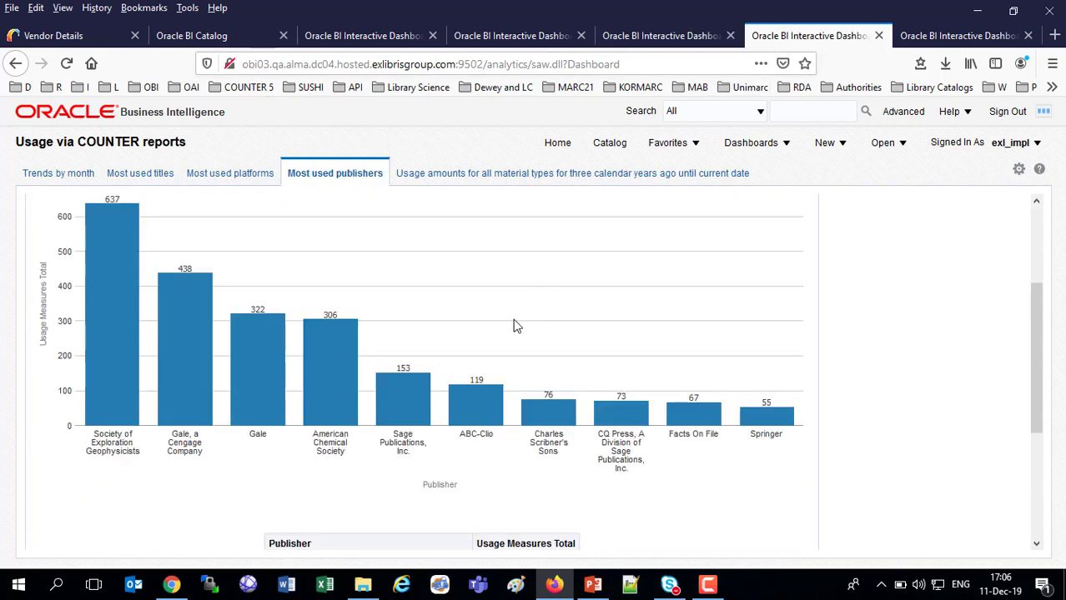
{"action": "scroll", "coordinate": [513, 326], "scroll_direction": "down", "scroll_amount": 3}
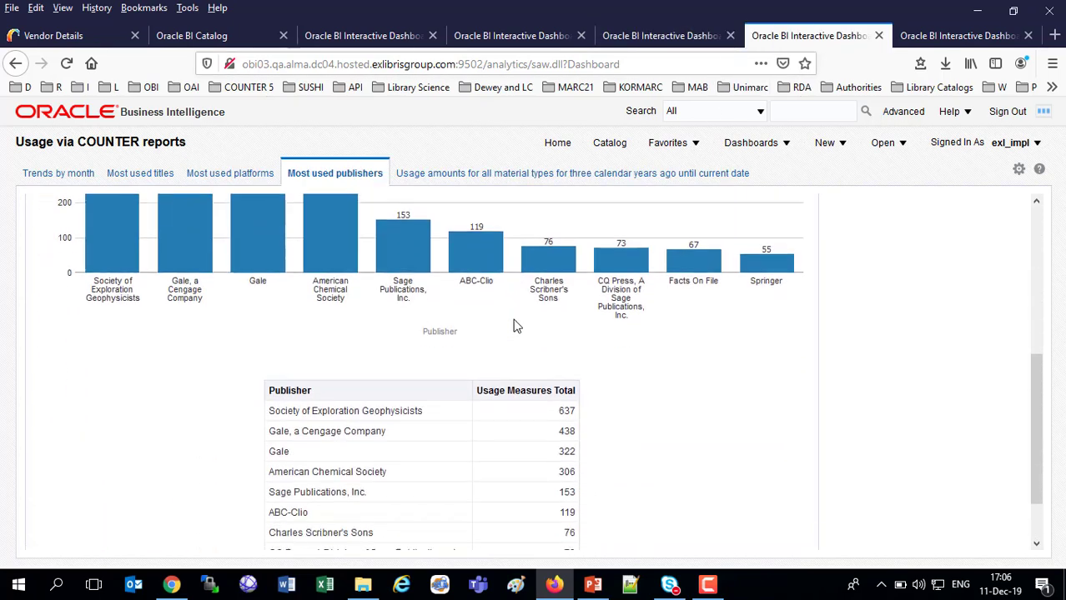
{"action": "scroll", "coordinate": [514, 326], "scroll_direction": "up", "scroll_amount": 2}
{"action": "scroll", "coordinate": [513, 326], "scroll_direction": "up", "scroll_amount": 3}
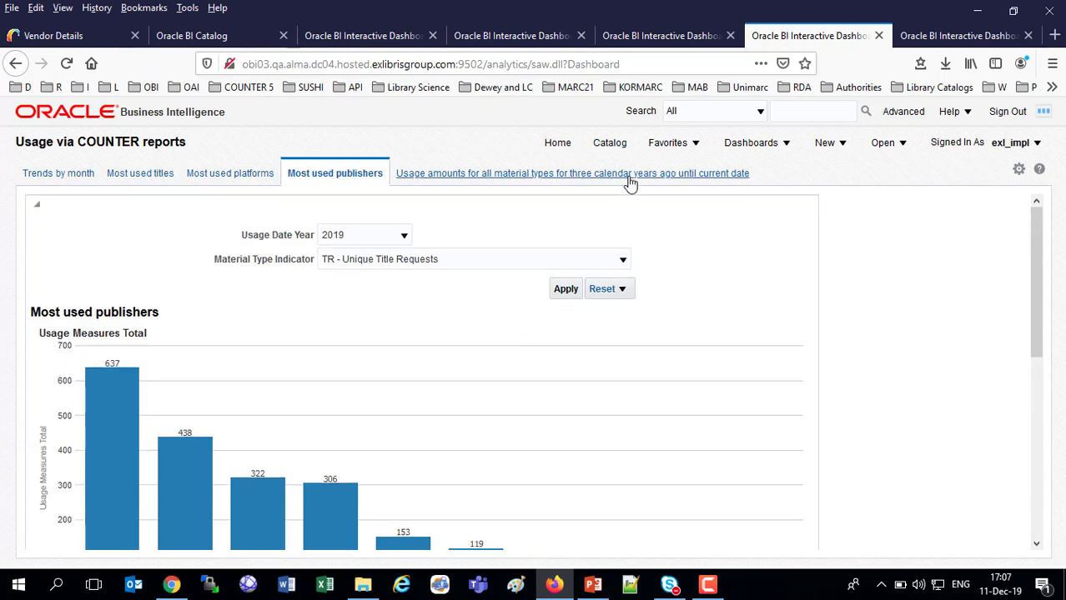
- Switch to the Usage amounts for all material types table, showing DR - Total Item Investigations at 17,504
{"action": "left_click", "coordinate": [939, 36]}
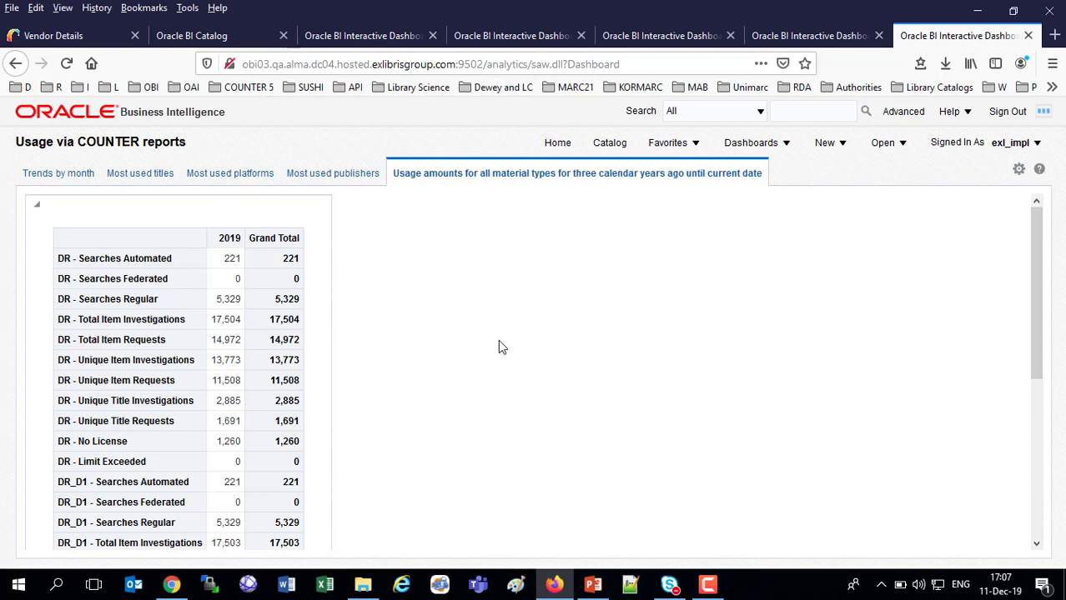
- From the BI catalog, create a new analysis on the Usage Data subject area
{"action": "left_click", "coordinate": [188, 35]}
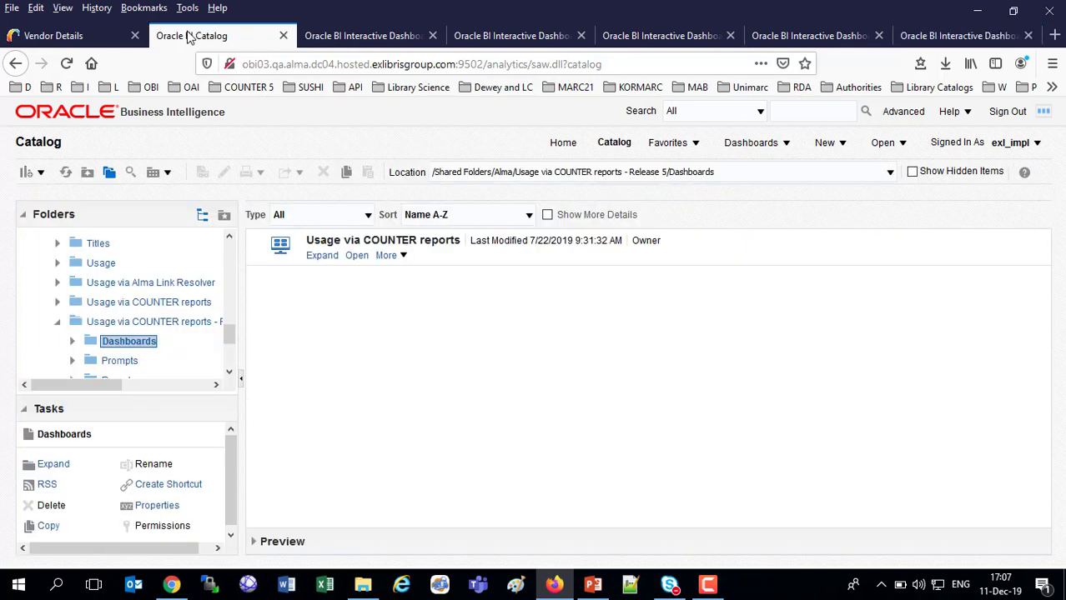
{"action": "left_click", "coordinate": [840, 146]}
{"action": "left_click", "coordinate": [855, 190]}
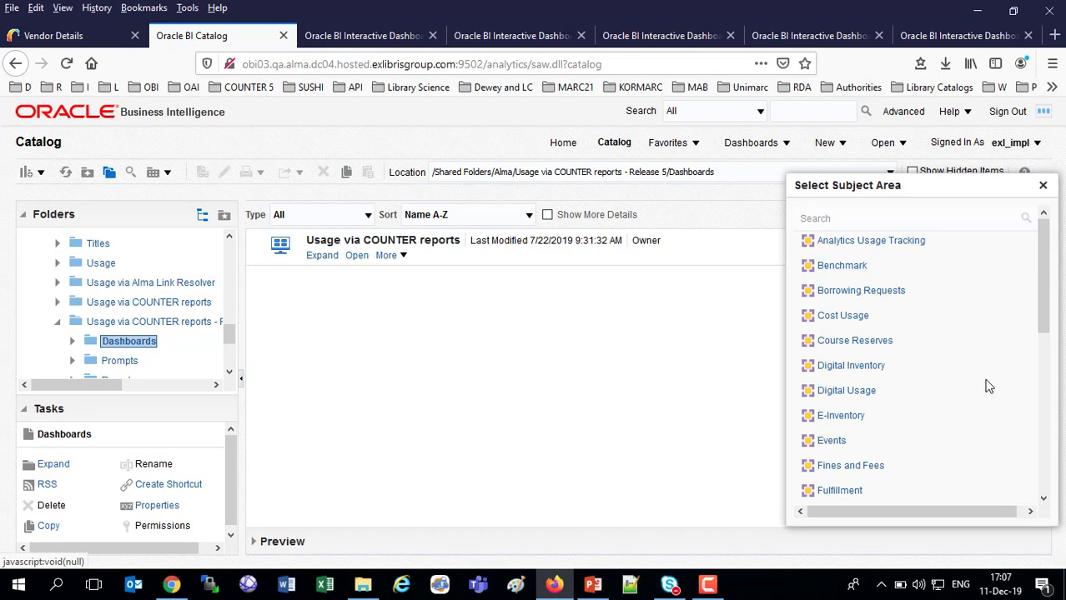
{"action": "scroll", "coordinate": [959, 387], "scroll_direction": "down", "scroll_amount": 5}
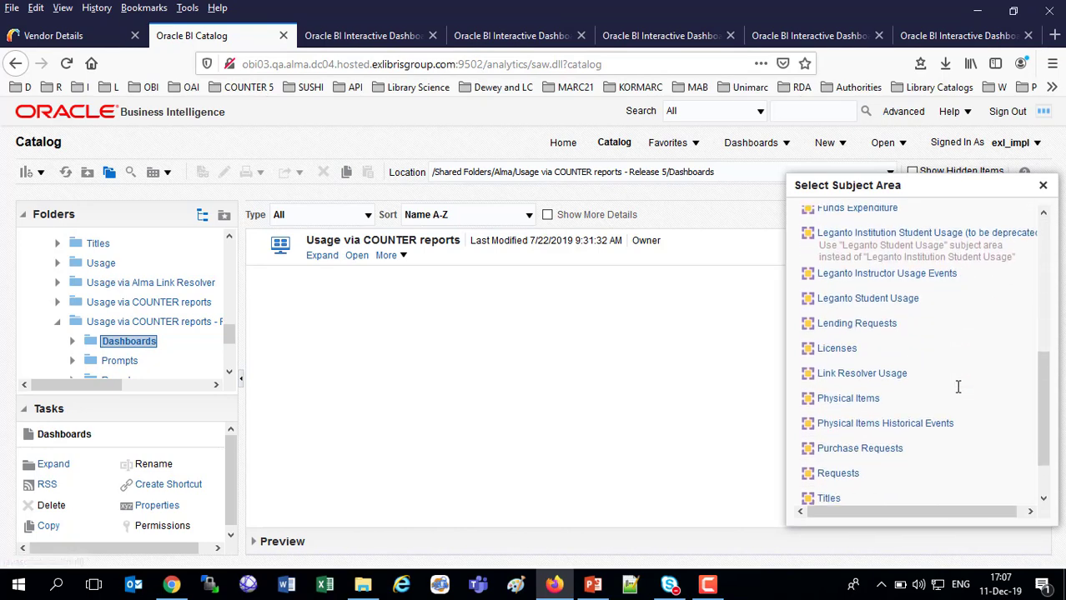
{"action": "scroll", "coordinate": [955, 385], "scroll_direction": "down", "scroll_amount": 2}
{"action": "left_click", "coordinate": [849, 463]}
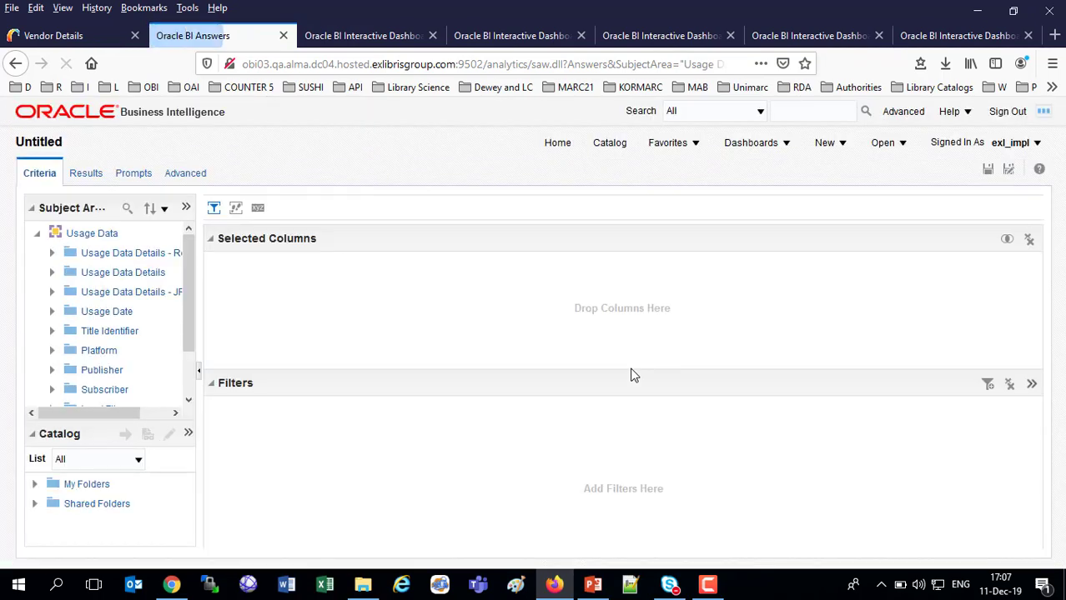
- Add Usage Measures Total from Usage Data Details - Release 5 to the selected columns
{"action": "left_click_drag", "start_coordinate": [196, 271], "coordinate": [308, 303]}
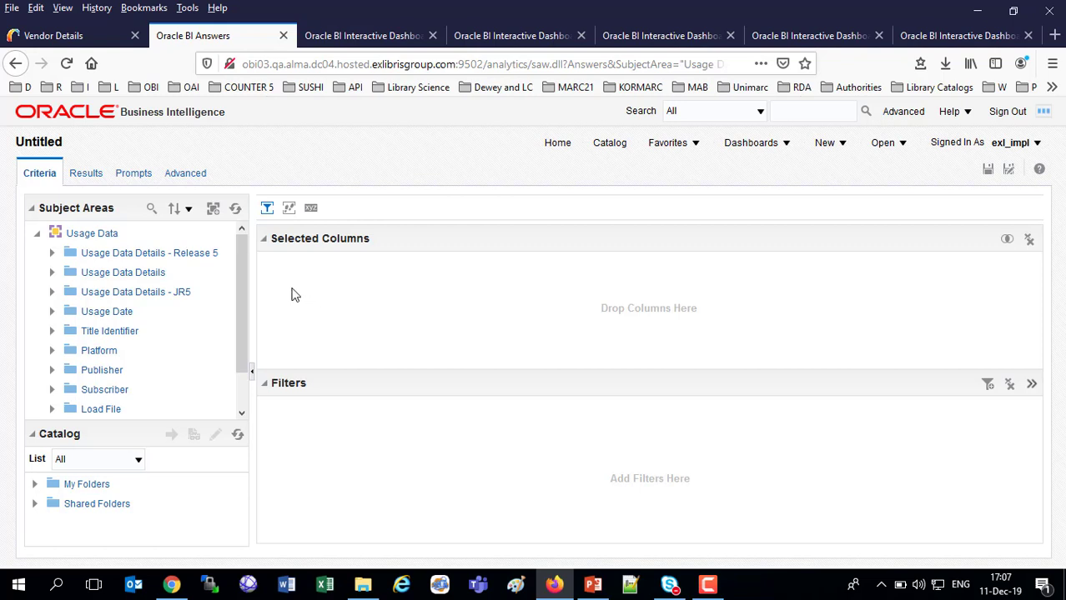
{"action": "left_click", "coordinate": [52, 253]}
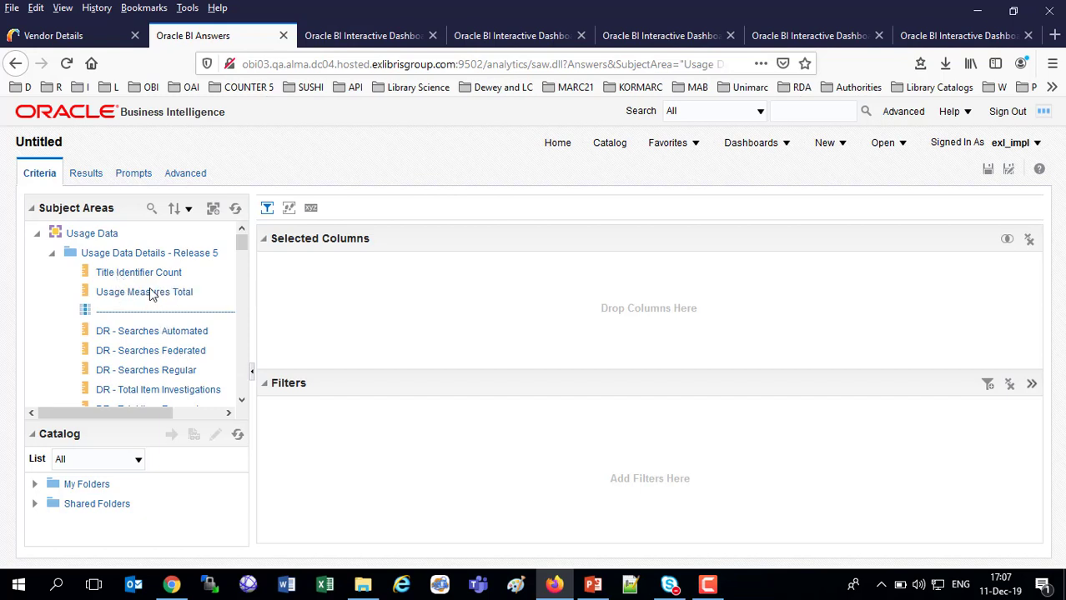
{"action": "left_click_drag", "start_coordinate": [154, 297], "coordinate": [364, 300]}
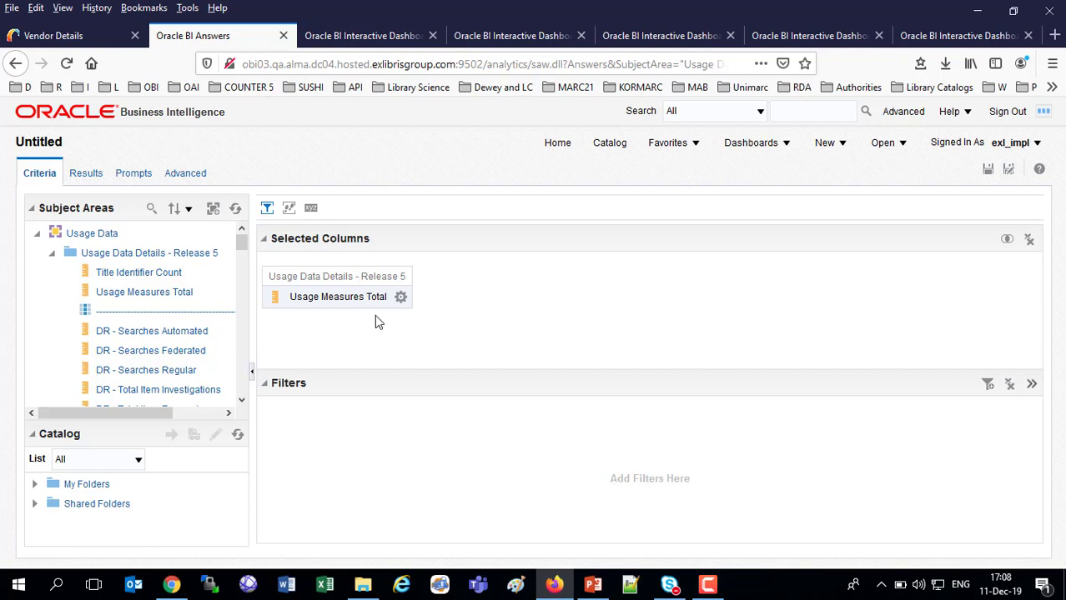
- Add Usage Date Year, and Usage Date Month Key as the first column
{"action": "scroll", "coordinate": [200, 288], "scroll_direction": "down", "scroll_amount": 5}
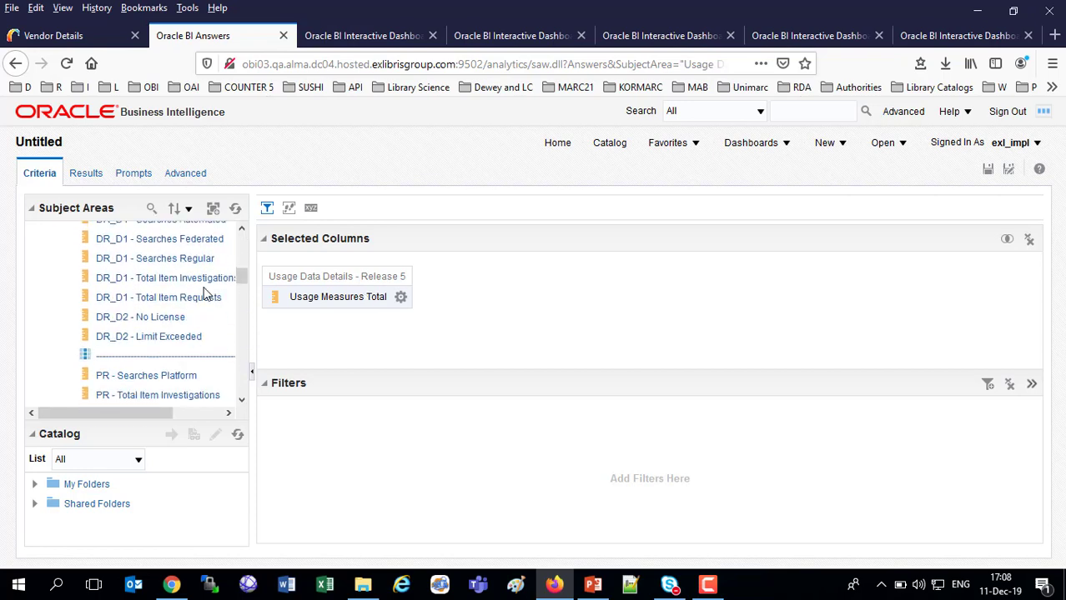
{"action": "scroll", "coordinate": [204, 291], "scroll_direction": "down", "scroll_amount": 8}
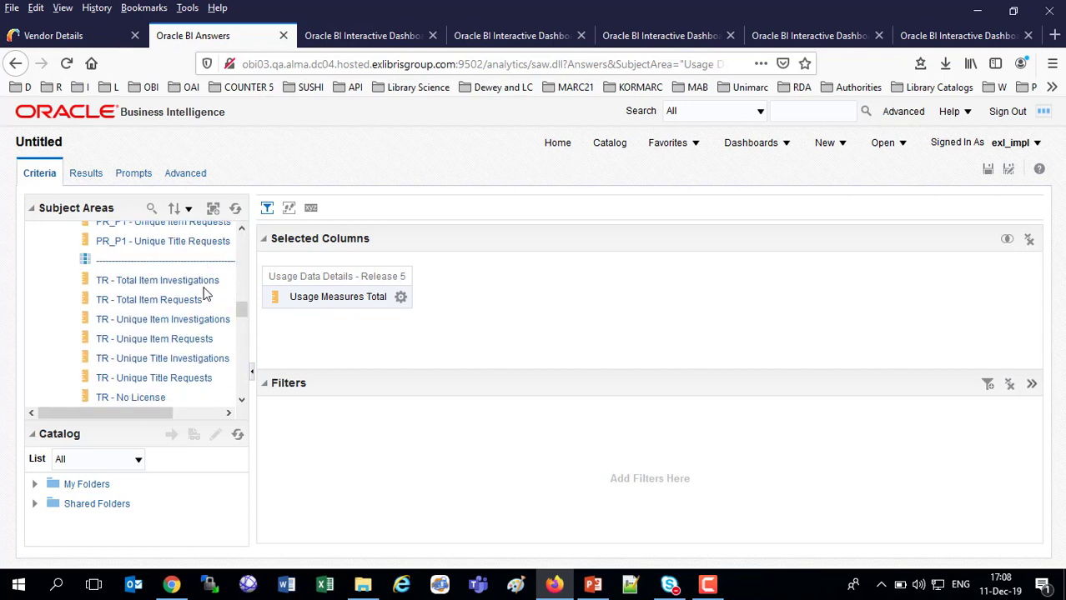
{"action": "scroll", "coordinate": [206, 292], "scroll_direction": "up", "scroll_amount": 10}
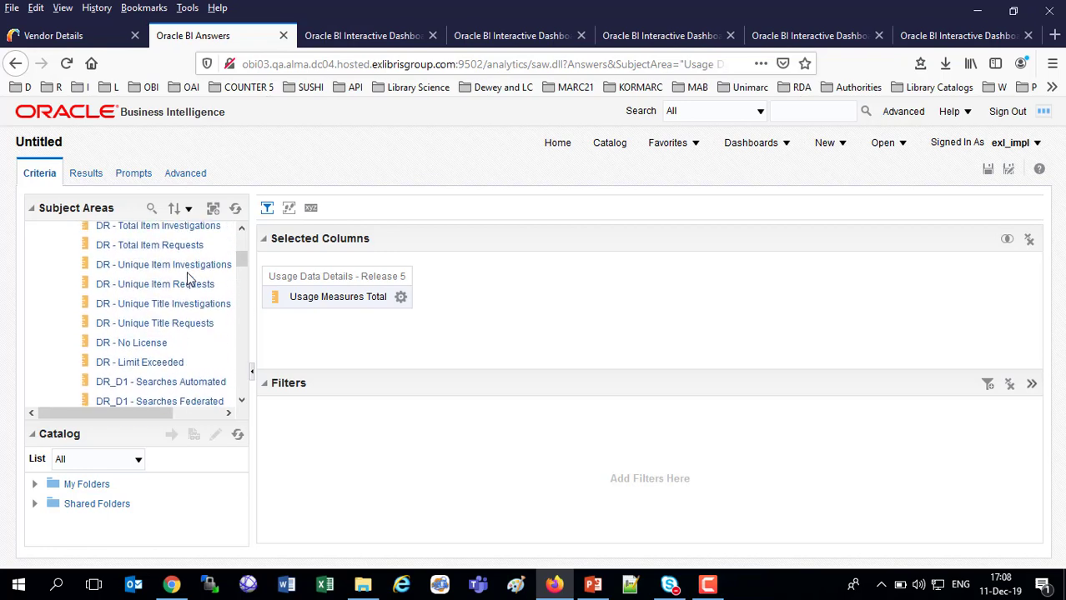
{"action": "scroll", "coordinate": [187, 279], "scroll_direction": "up", "scroll_amount": 4}
{"action": "scroll", "coordinate": [190, 305], "scroll_direction": "down", "scroll_amount": 4}
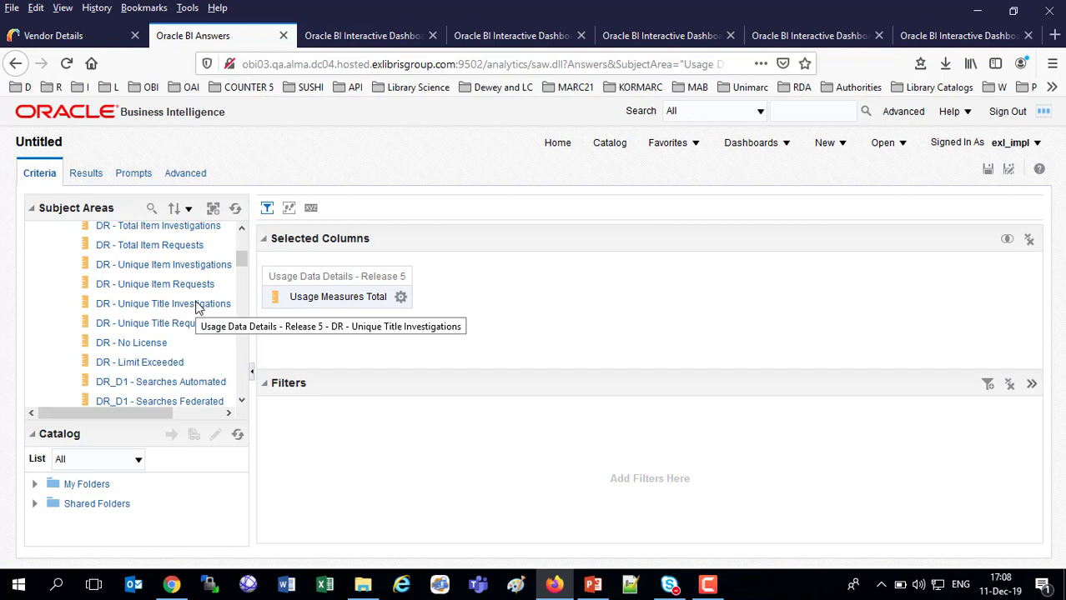
{"action": "scroll", "coordinate": [197, 307], "scroll_direction": "down", "scroll_amount": 5}
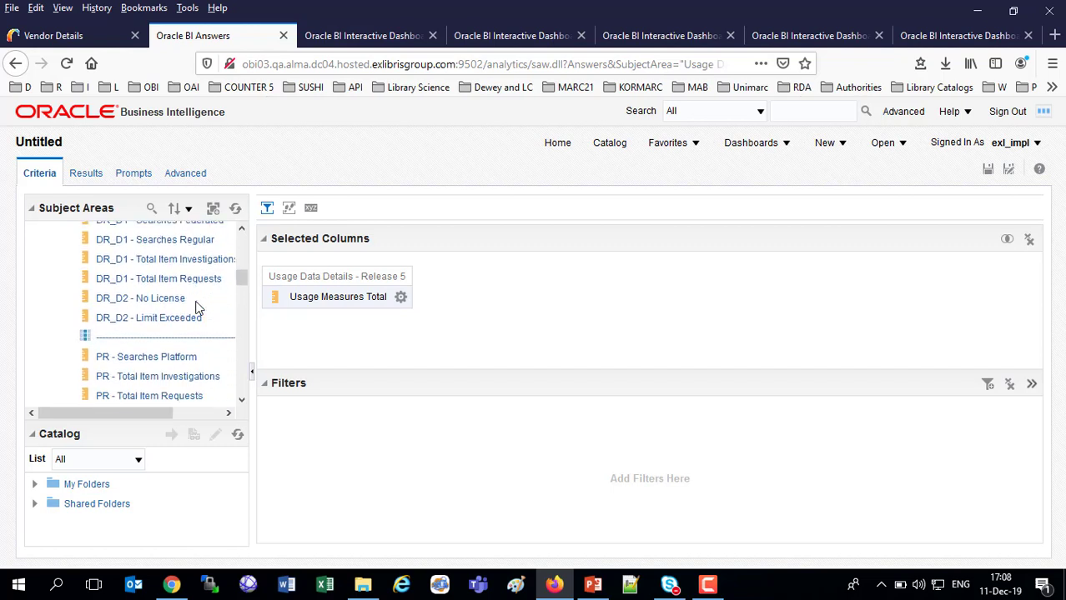
{"action": "scroll", "coordinate": [198, 308], "scroll_direction": "down", "scroll_amount": 10}
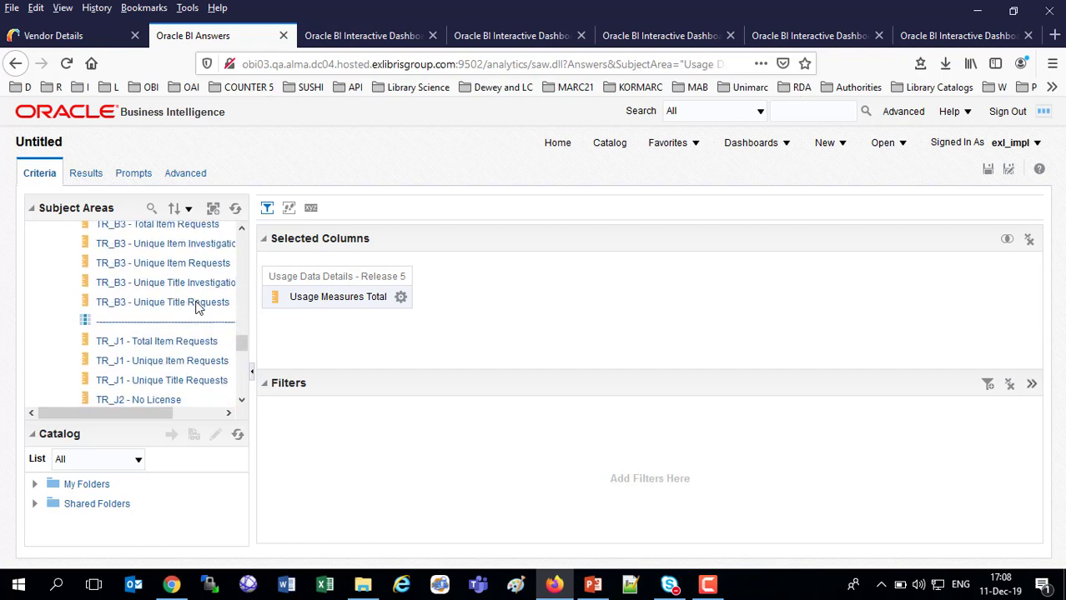
{"action": "scroll", "coordinate": [197, 308], "scroll_direction": "down", "scroll_amount": 8}
{"action": "scroll", "coordinate": [197, 308], "scroll_direction": "up", "scroll_amount": 3}
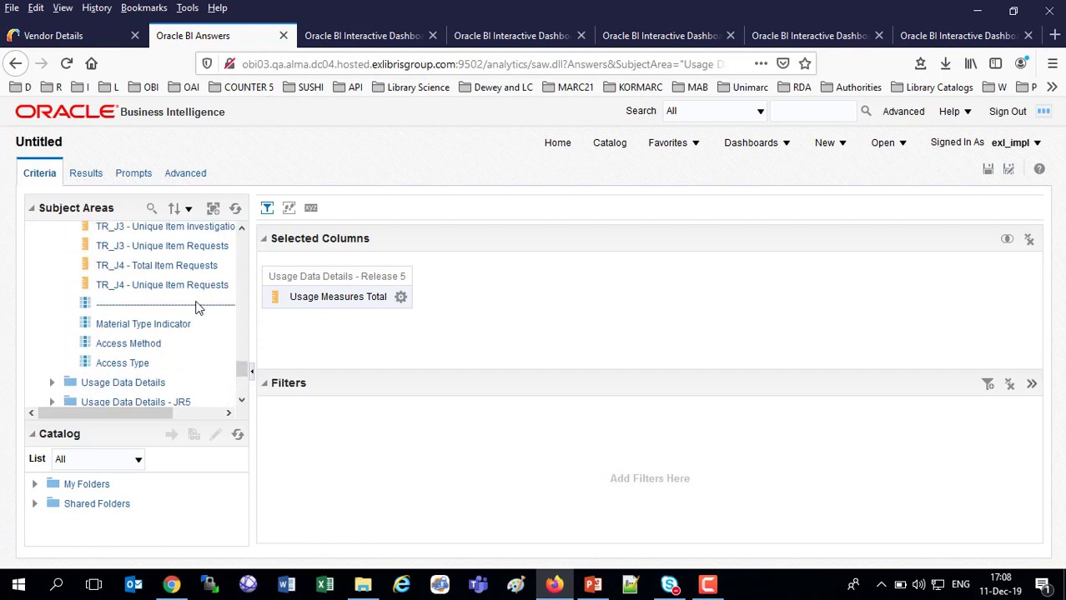
{"action": "scroll", "coordinate": [197, 307], "scroll_direction": "down", "scroll_amount": 4}
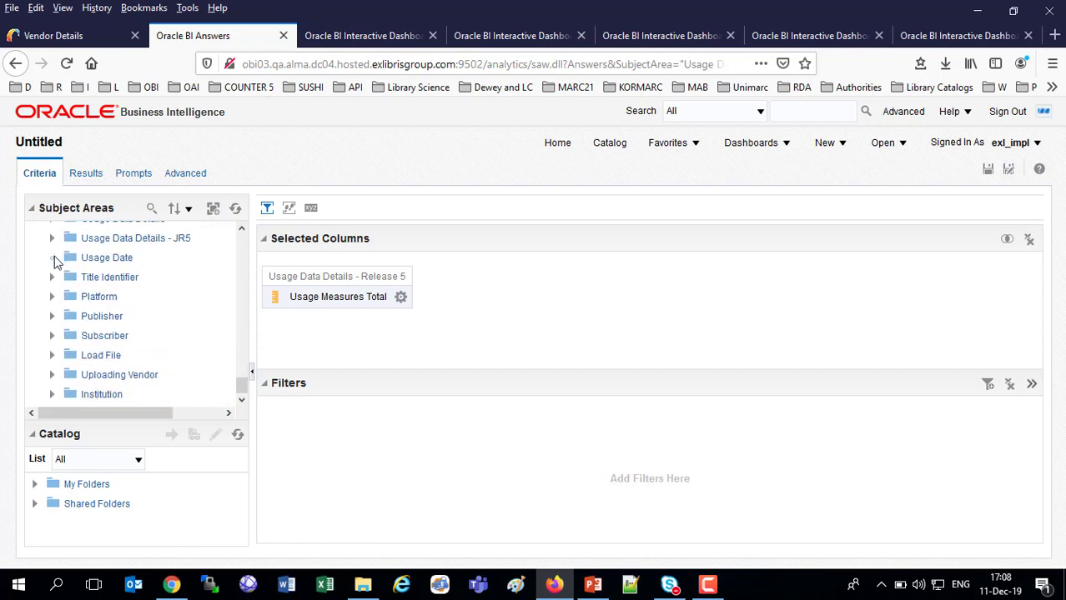
{"action": "left_click", "coordinate": [53, 257]}
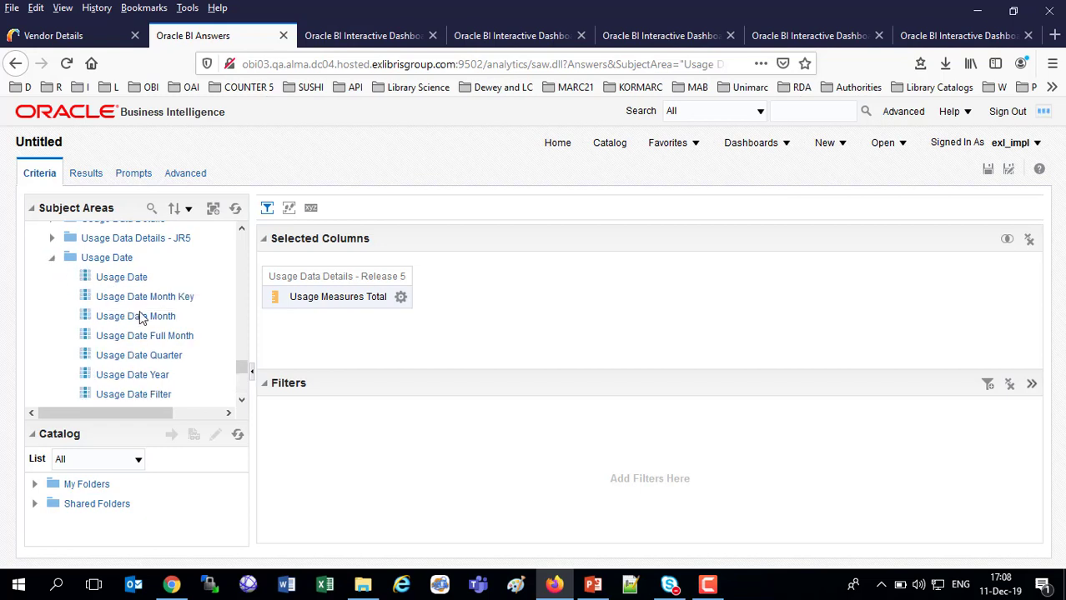
{"action": "left_click_drag", "start_coordinate": [161, 376], "coordinate": [464, 337]}
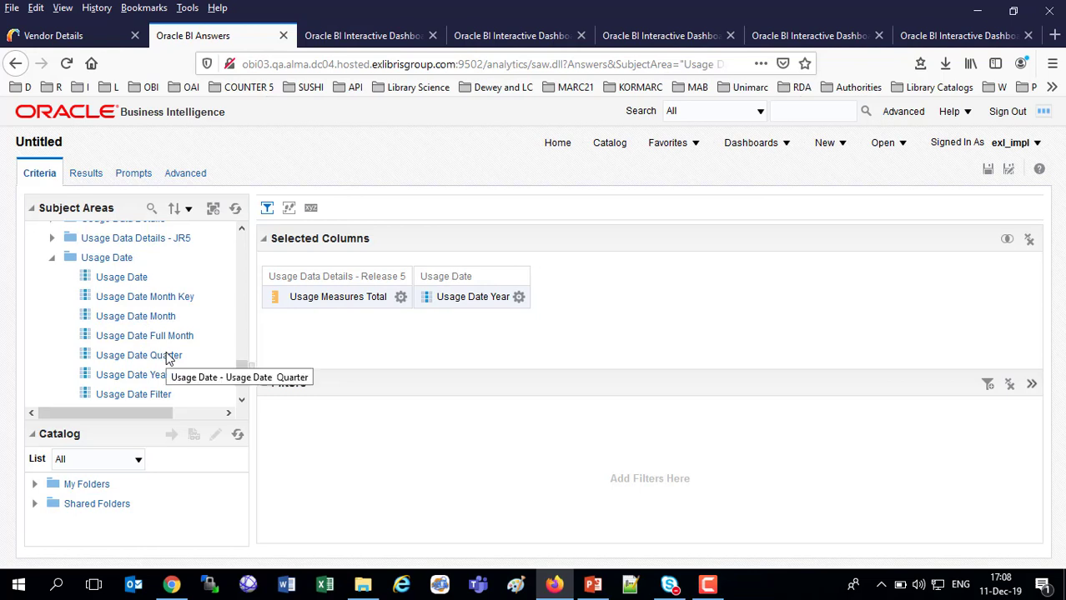
{"action": "left_click_drag", "start_coordinate": [156, 297], "coordinate": [276, 301]}
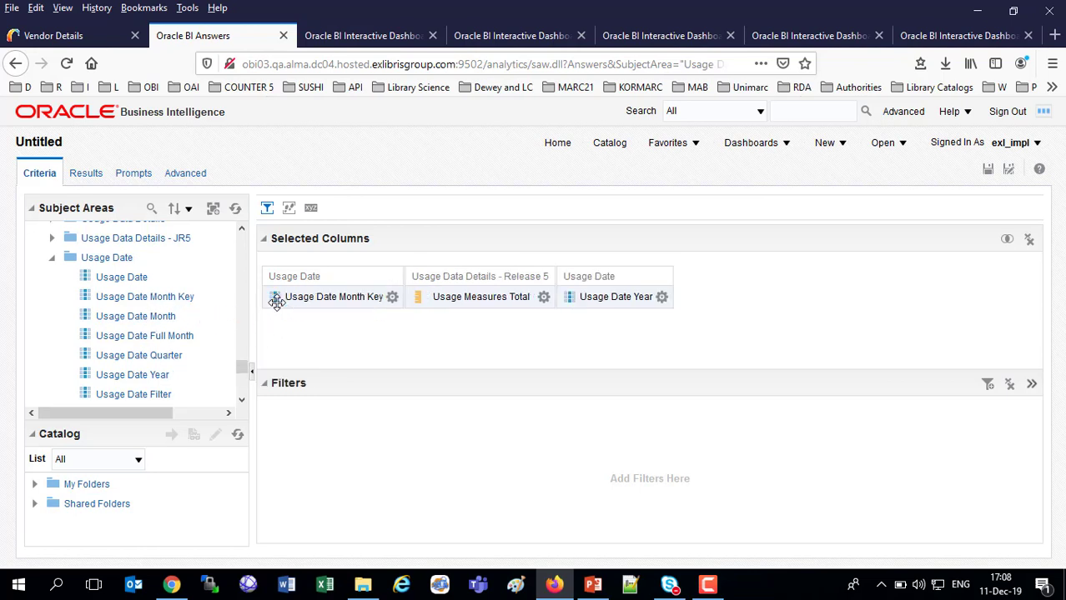
- Filter Usage Date Year to 2019, then remove the year column from the analysis
{"action": "left_click", "coordinate": [661, 297]}
{"action": "left_click", "coordinate": [690, 388]}
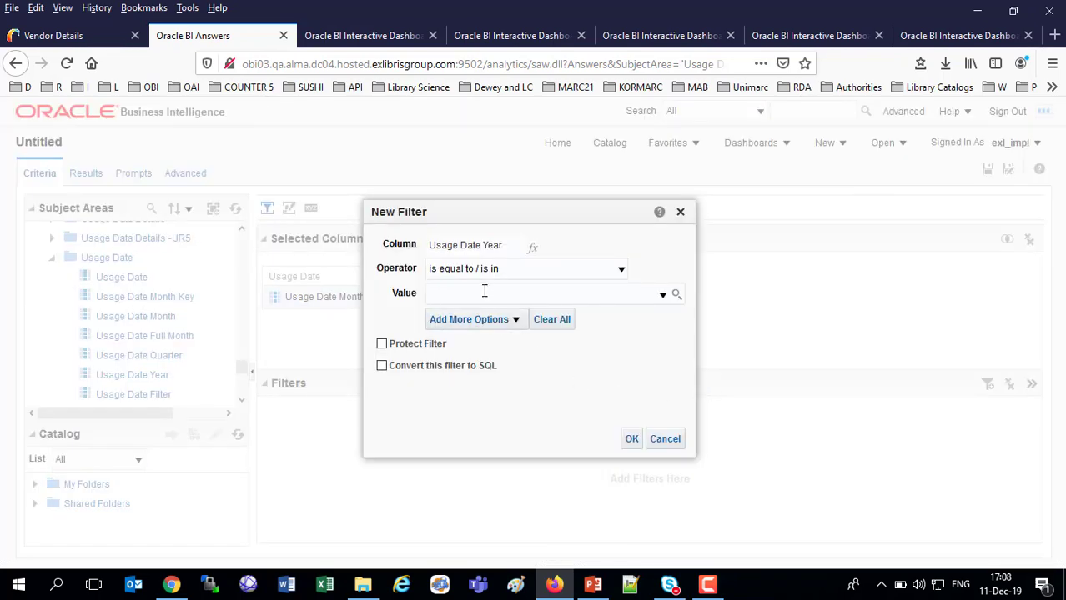
{"action": "type", "text": "2019"}
{"action": "left_click", "coordinate": [632, 438]}
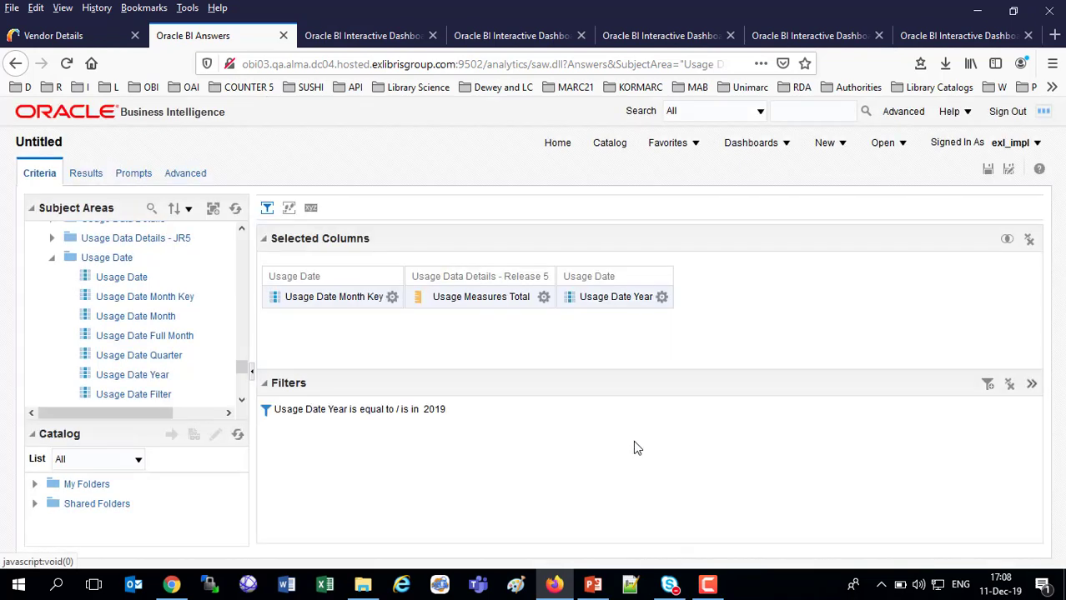
{"action": "left_click", "coordinate": [662, 298]}
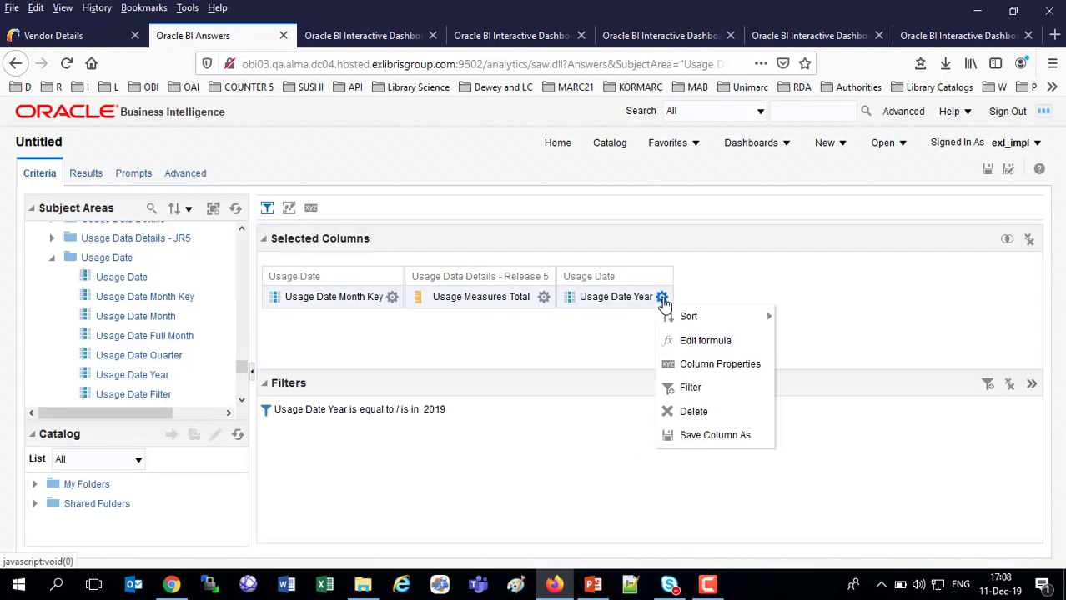
{"action": "left_click", "coordinate": [718, 412]}
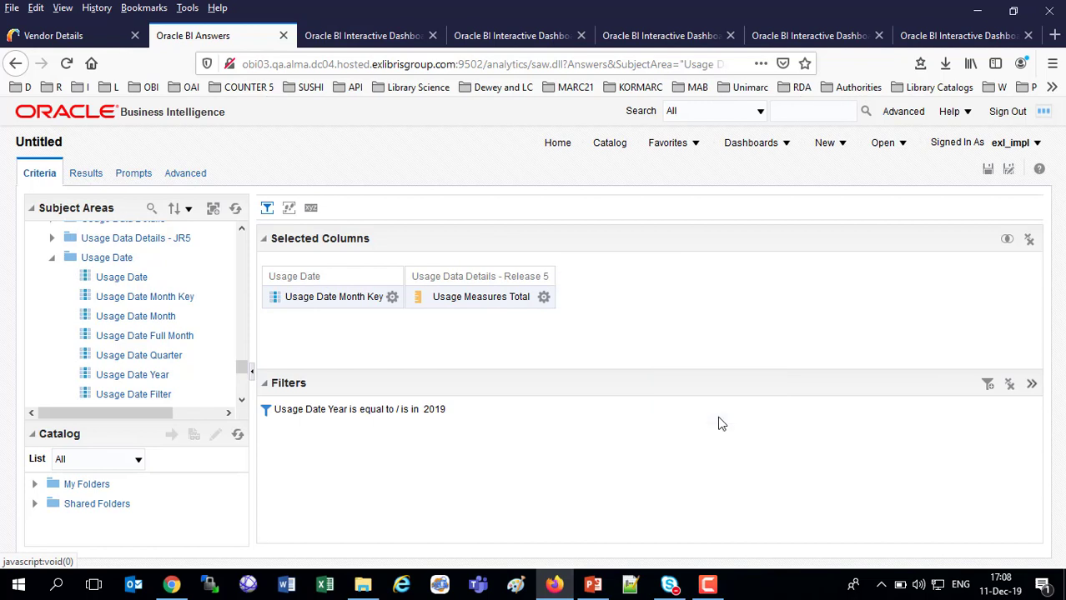
- Sort Usage Date Month Key in ascending order
{"action": "mouse_move", "coordinate": [404, 412]}
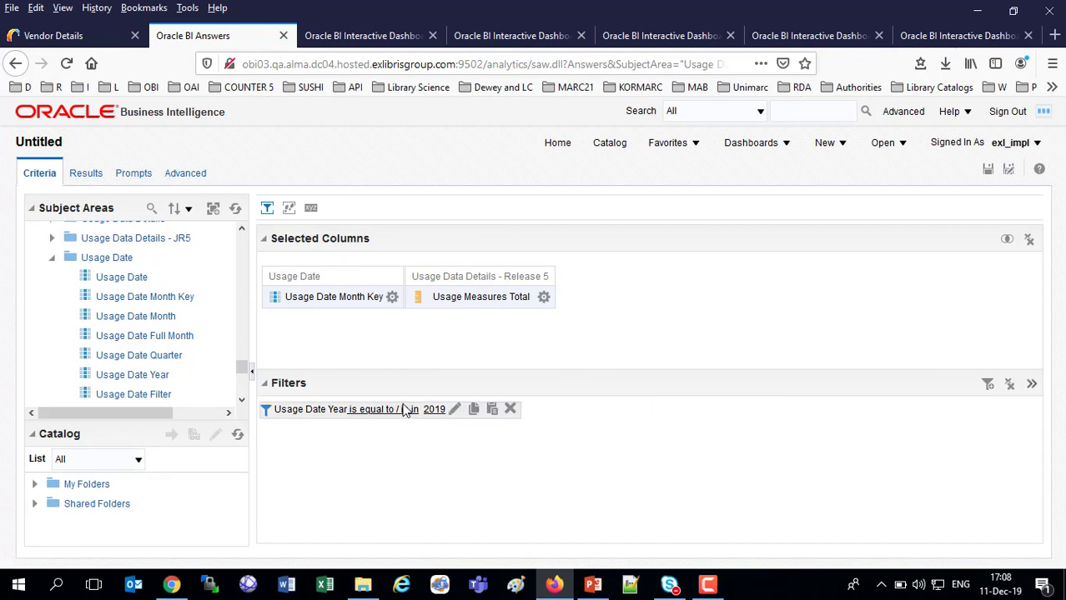
{"action": "left_click", "coordinate": [392, 297]}
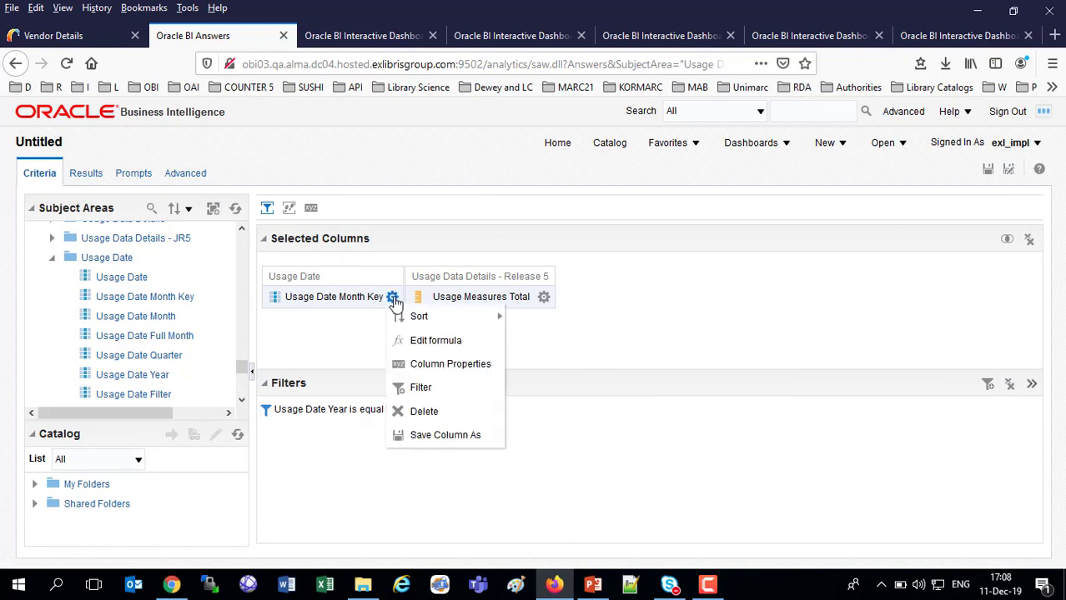
{"action": "mouse_move", "coordinate": [421, 319]}
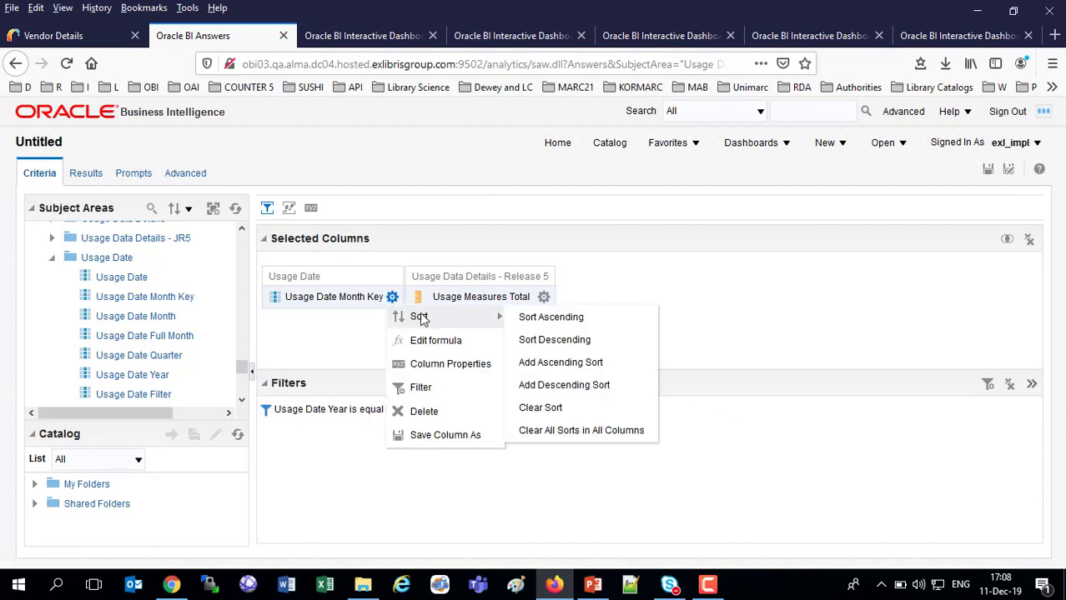
{"action": "left_click", "coordinate": [551, 325]}
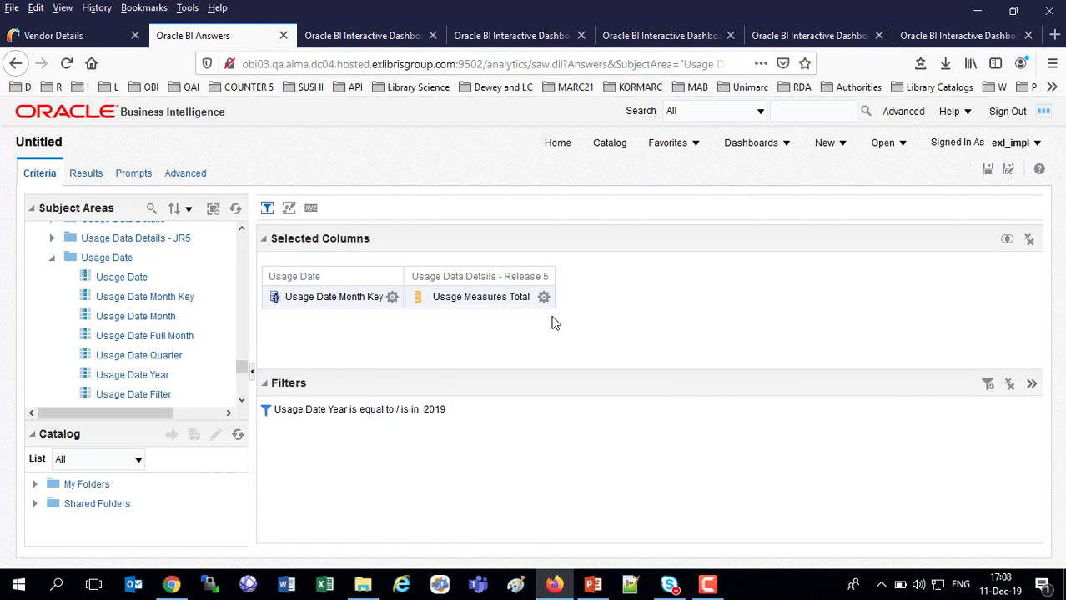
{"action": "left_click", "coordinate": [392, 297]}
{"action": "mouse_move", "coordinate": [417, 317]}
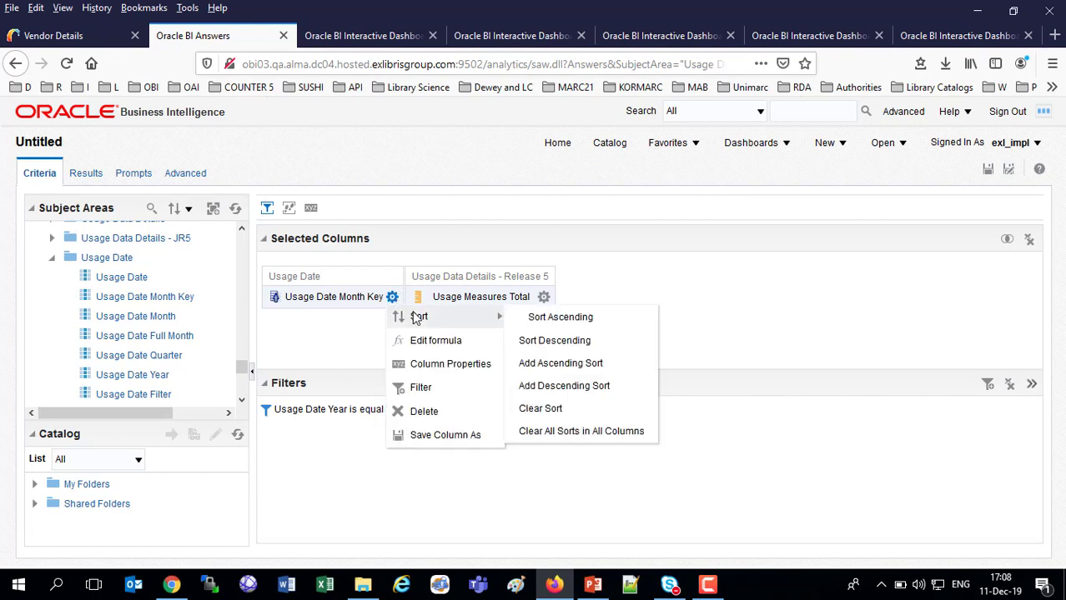
{"action": "left_click", "coordinate": [818, 313]}
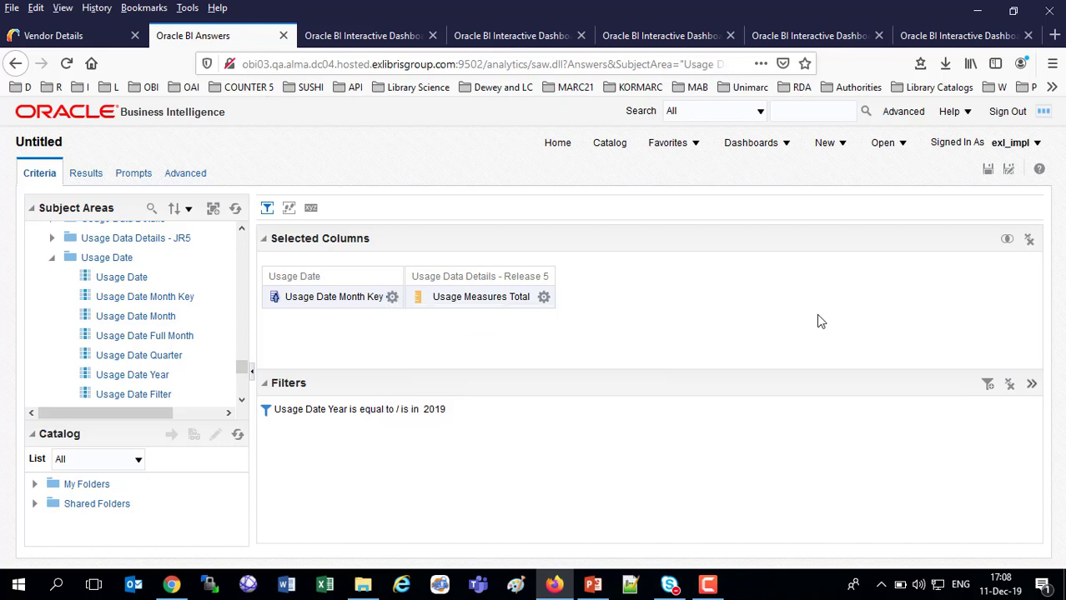
{"action": "left_click", "coordinate": [543, 297]}
- Show the 2019 results table of monthly Usage Measures Total, month 1 through 9
{"action": "left_click", "coordinate": [83, 177]}
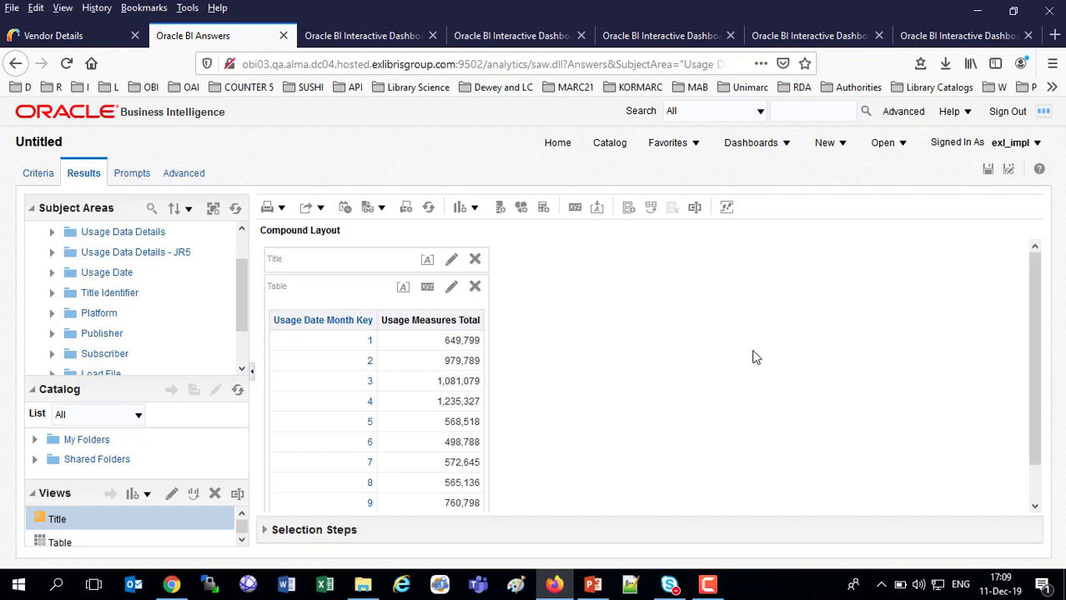
{"action": "scroll", "coordinate": [745, 350], "scroll_direction": "down", "scroll_amount": 1}
{"action": "scroll", "coordinate": [664, 296], "scroll_direction": "up", "scroll_amount": 1}
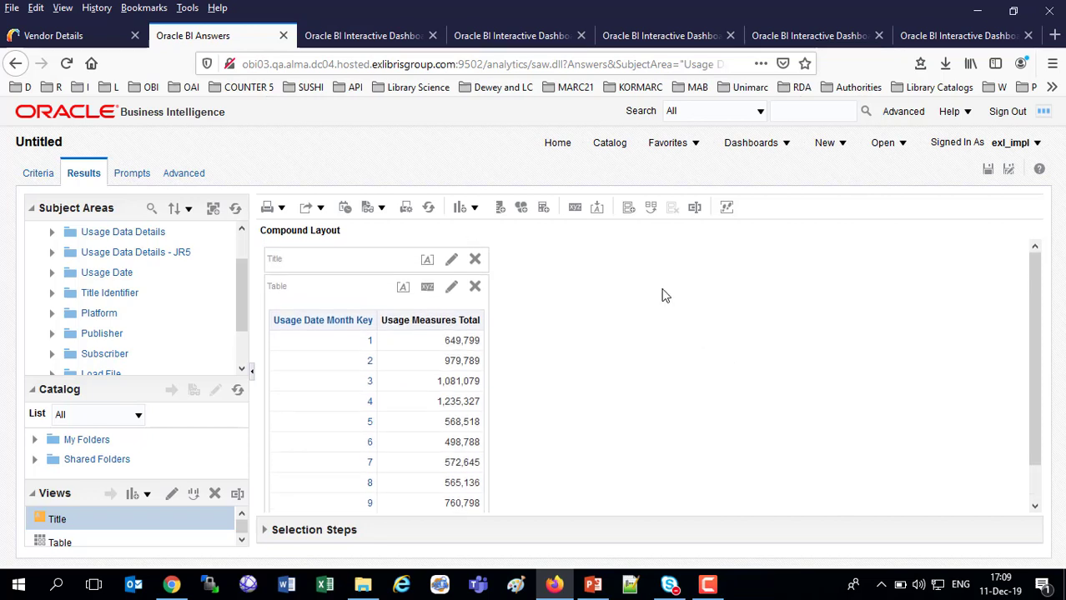
{"action": "left_click", "coordinate": [475, 209]}
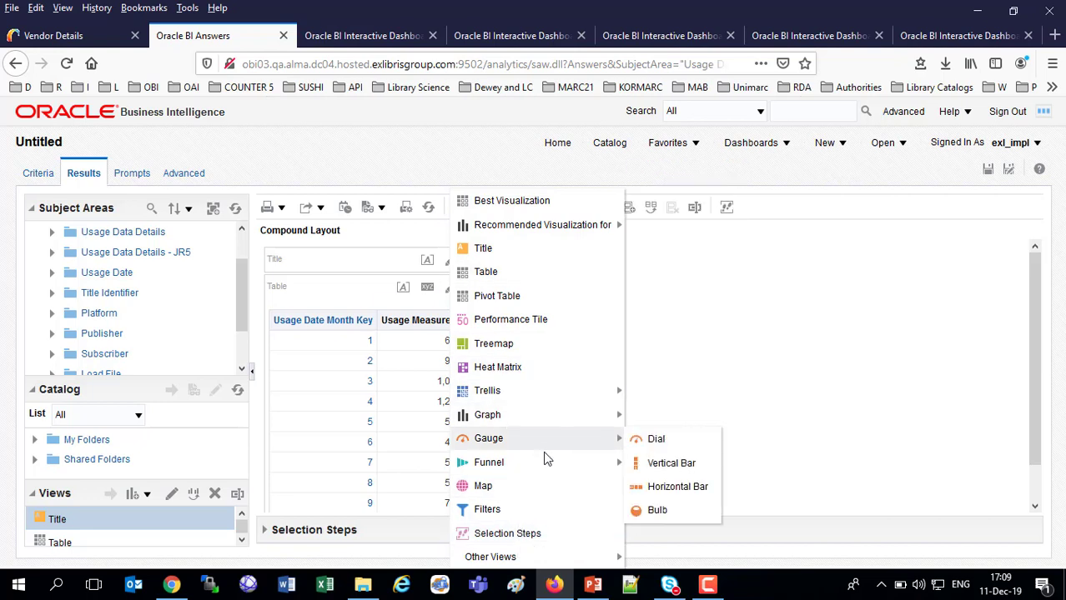
- Add a line graph of Usage Measures Total by month key below the table
{"action": "mouse_move", "coordinate": [536, 423]}
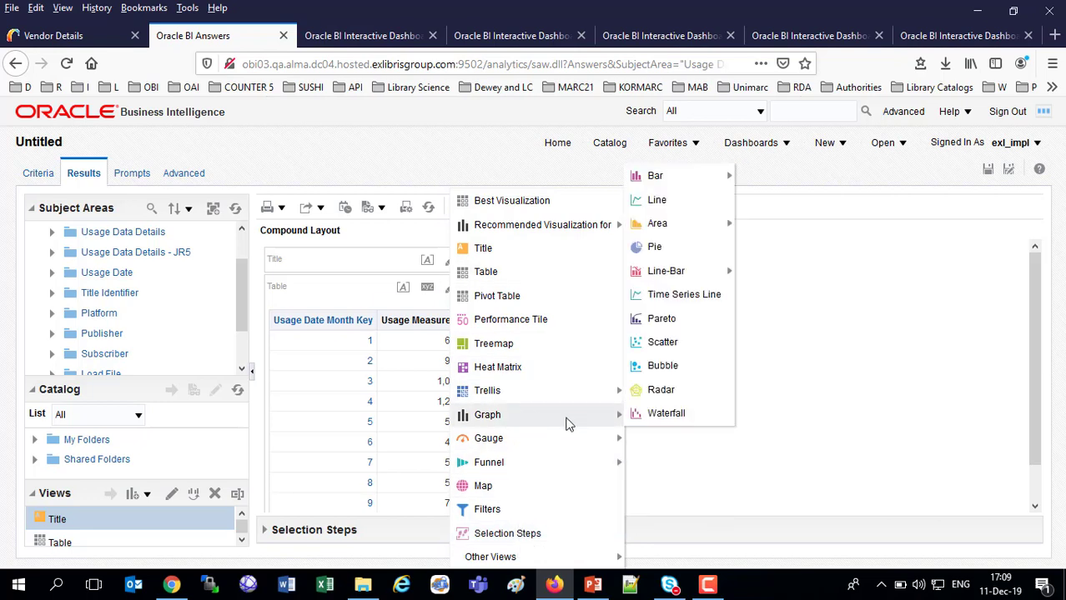
{"action": "left_click", "coordinate": [656, 200]}
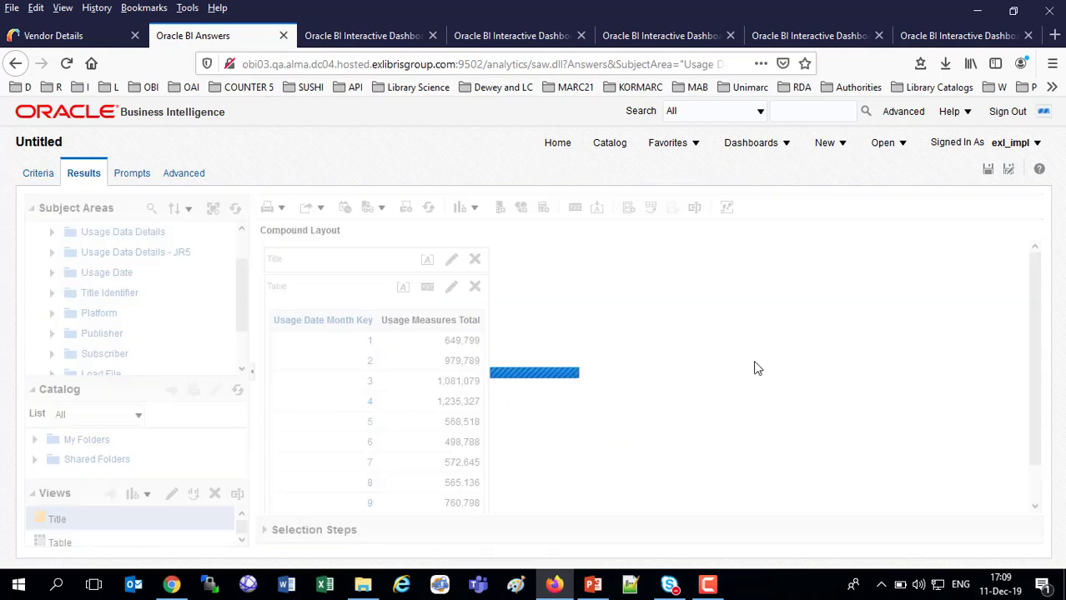